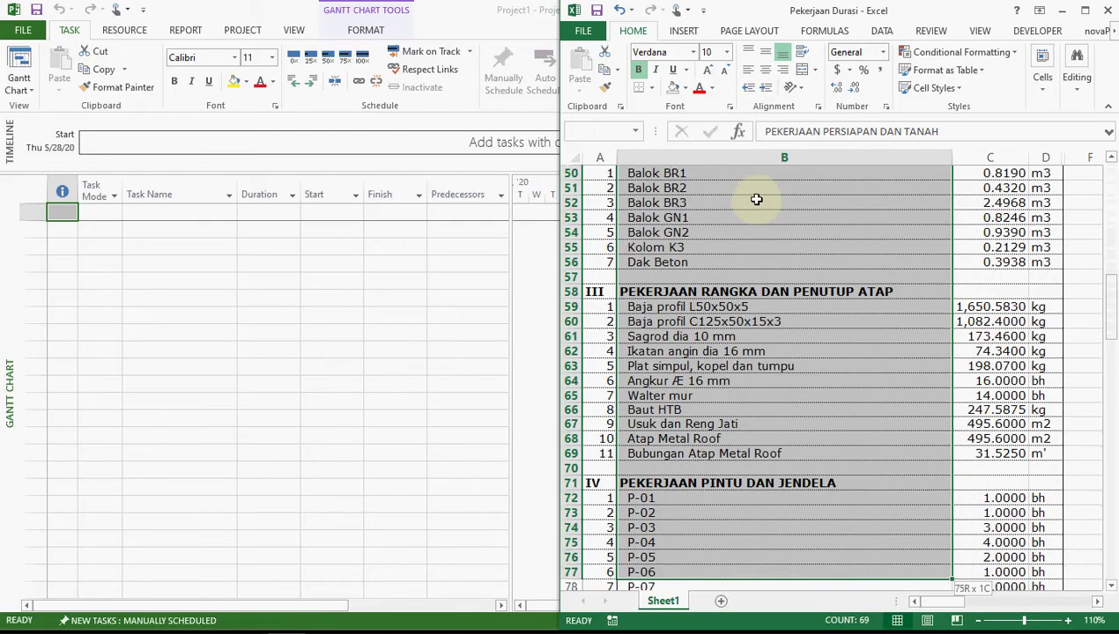
# Copy the work item names in cells B3:B177, from PEKERJAAN PERSIAPAN DAN TANAH through Pembersihan lokasi.
pyautogui.hotkey('shift', 'Down')
pyautogui.hotkey('shift', 'Down')
pyautogui.hotkey('shift', 'Down')
pyautogui.hotkey('shift', 'Down')
pyautogui.hotkey('shift', 'Down')
pyautogui.hotkey('shift', 'Down')
pyautogui.hotkey('shift', 'Down')
pyautogui.hotkey('shift', 'Down')
pyautogui.hotkey('shift', 'Down')
pyautogui.hotkey('shift', 'Down')
pyautogui.hotkey('shift', 'Down')
pyautogui.hotkey('shift', 'Down')
pyautogui.hotkey('shift', 'Down')
pyautogui.hotkey('shift', 'Down')
pyautogui.hotkey('shift', 'Down')
pyautogui.hotkey('shift', 'Down')
pyautogui.hotkey('shift', 'Down')
pyautogui.hotkey('shift', 'Down')
pyautogui.hotkey('shift', 'Down')
pyautogui.hotkey('shift', 'Down')
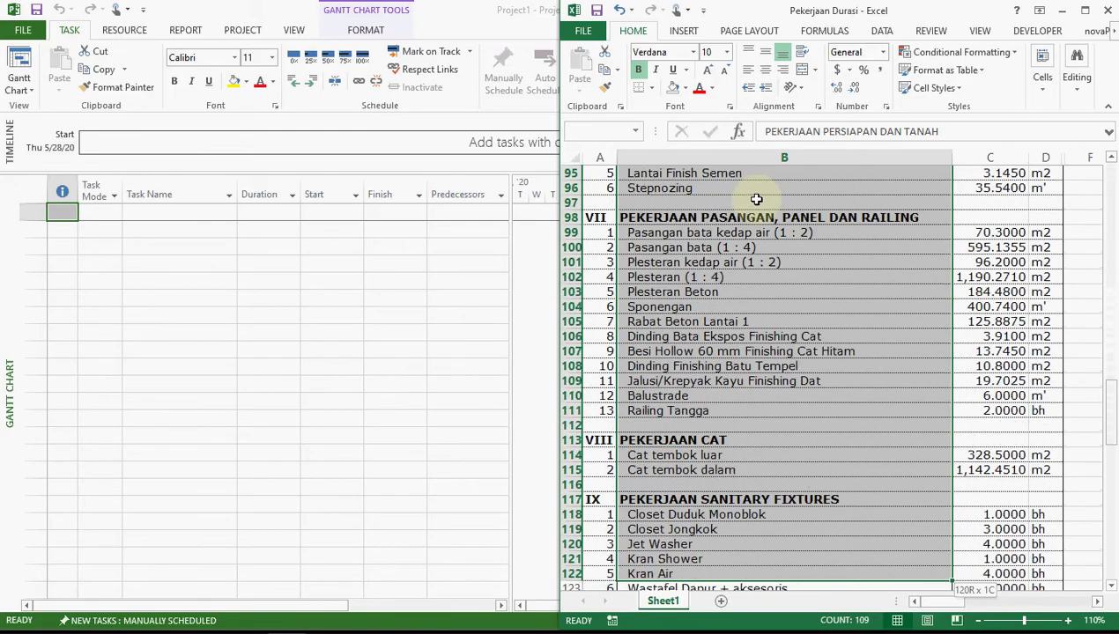
pyautogui.hotkey('shift', 'Down')
pyautogui.hotkey('shift', 'Down')
pyautogui.hotkey('shift', 'Down')
pyautogui.hotkey('shift', 'Down')
pyautogui.hotkey('shift', 'Down')
pyautogui.hotkey('shift', 'Down')
pyautogui.hotkey('shift', 'Down')
pyautogui.hotkey('shift', 'Down')
pyautogui.hotkey('shift', 'Down')
pyautogui.hotkey('shift', 'Down')
pyautogui.hotkey('shift', 'Down')
pyautogui.hotkey('shift', 'Down')
pyautogui.hotkey('shift', 'Down')
pyautogui.hotkey('shift', 'Down')
pyautogui.hotkey('shift', 'Down')
pyautogui.hotkey('shift', 'Down')
pyautogui.hotkey('shift', 'Down')
pyautogui.hotkey('shift', 'Down')
pyautogui.hotkey('shift', 'Down')
pyautogui.hotkey('shift', 'Down')
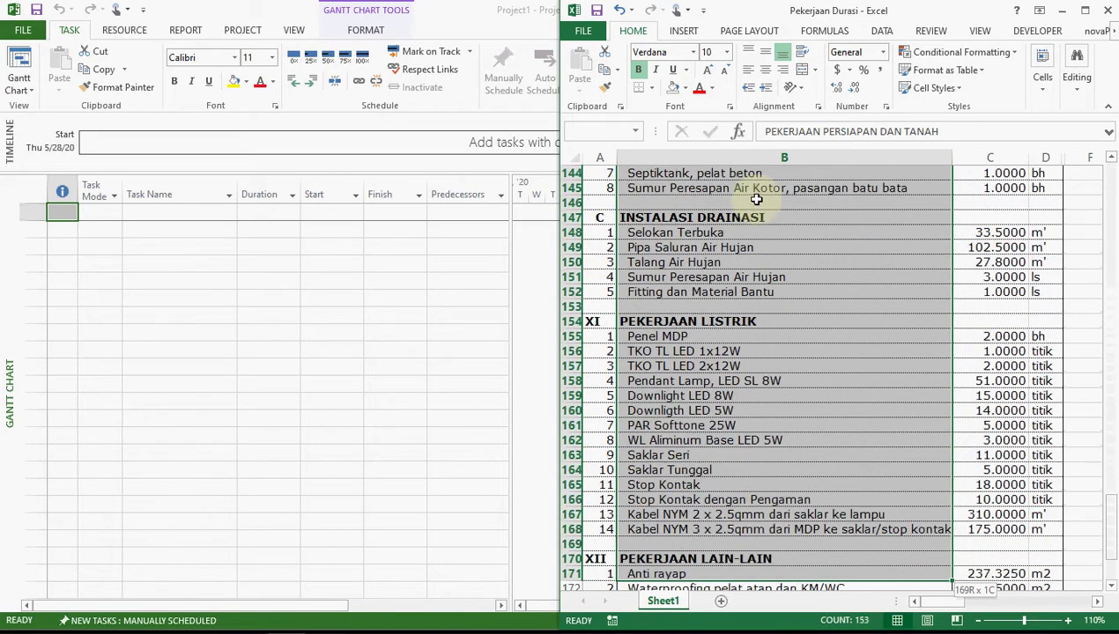
pyautogui.hotkey('shift', 'Up')
pyautogui.hotkey('shift', 'Up')
pyautogui.hotkey('shift', 'Up')
pyautogui.hotkey('shift', 'Up')
pyautogui.hotkey('shift', 'Up')
pyautogui.hotkey('shift', 'Up')
pyautogui.hotkey('shift', 'Up')
pyautogui.hotkey('shift', 'Up')
pyautogui.hotkey('shift', 'Up')
pyautogui.hotkey('shift', 'Up')
pyautogui.hotkey('shift', 'Up')
pyautogui.hotkey('shift', 'Up')
pyautogui.hotkey('shift', 'Up')
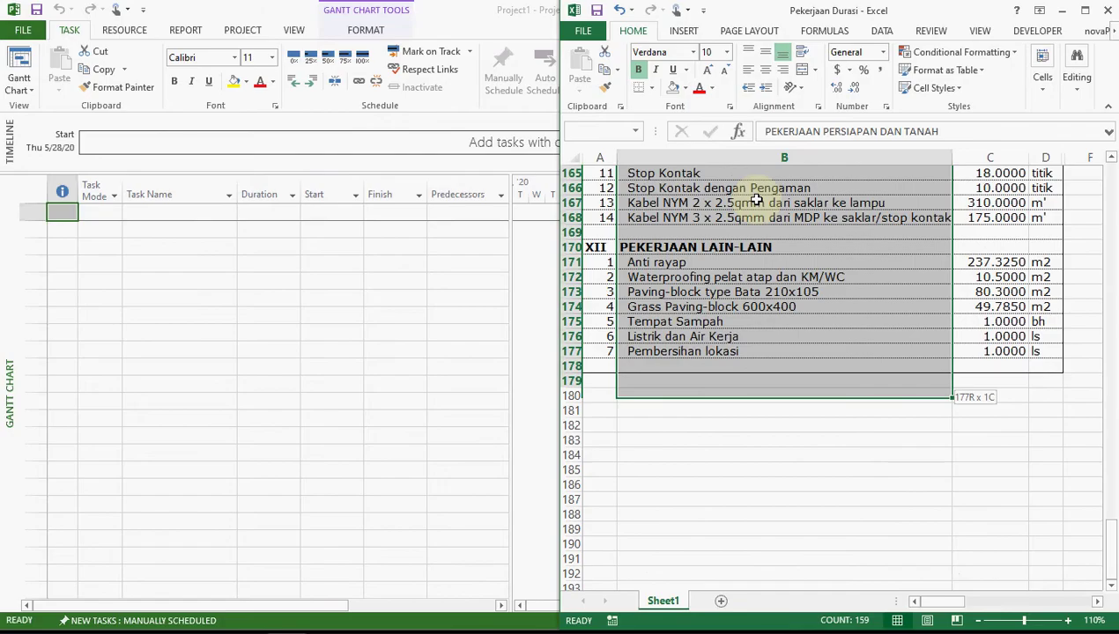
pyautogui.hotkey('ctrl', 'c')
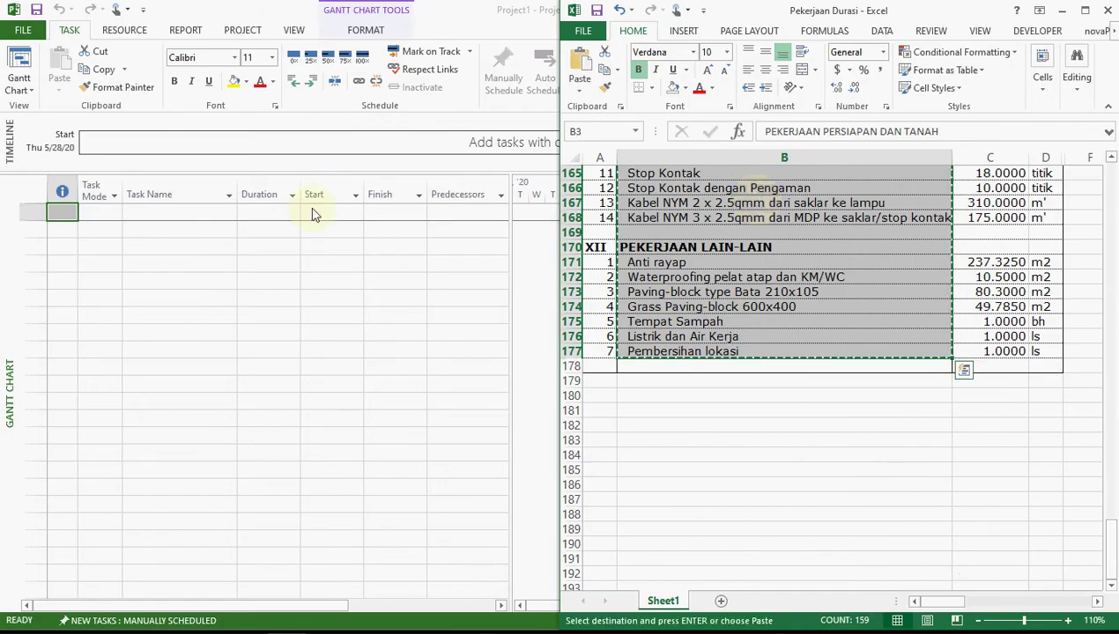
# Switch to Project, paste the copied items into the first Task Name row, and widen that column to fit the names.
pyautogui.click(211, 215)
pyautogui.click(211, 215)
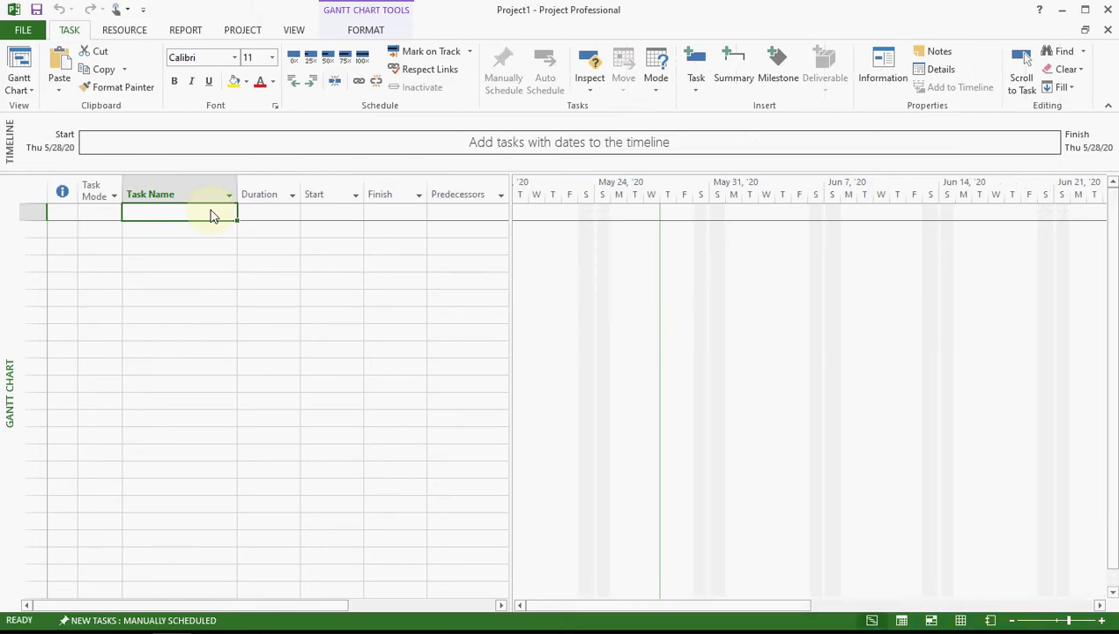
pyautogui.hotkey('ctrl', 'v')
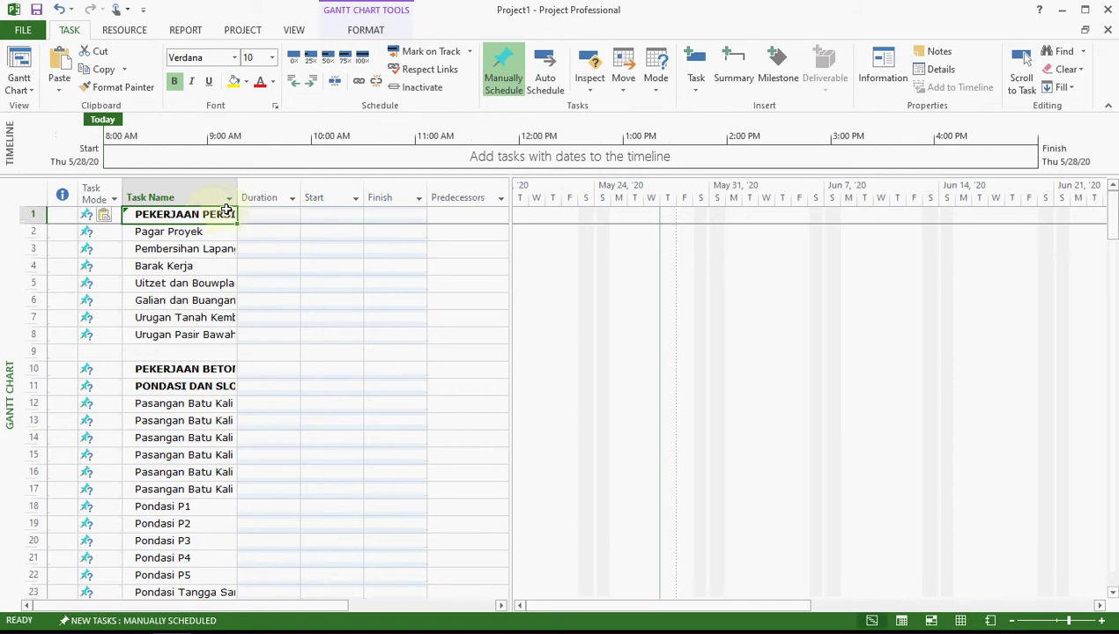
pyautogui.moveTo(234, 196); pyautogui.dragTo(362, 194)
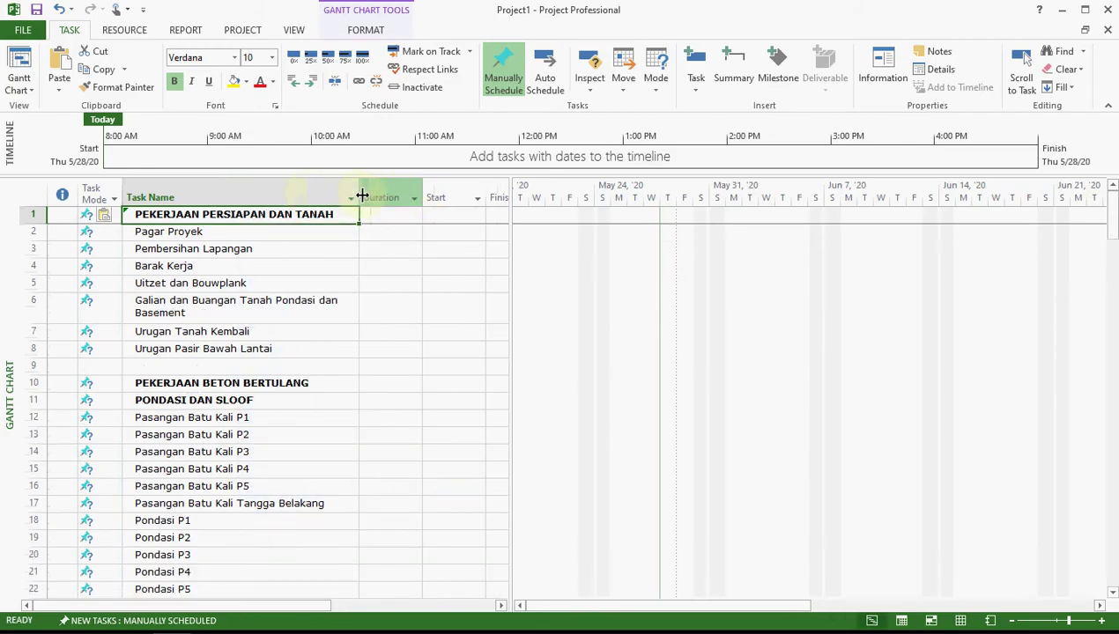
# Switch to Excel and examine how the numbered main headings, lettered subheadings and work items are grouped.
pyautogui.hotkey('alt', 'Tab')
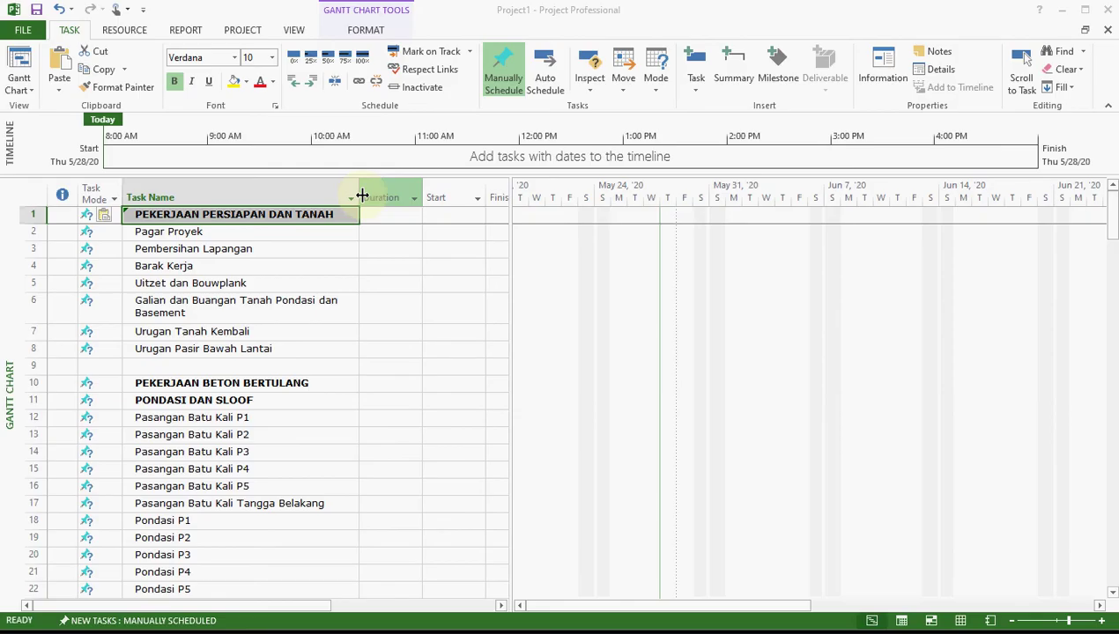
pyautogui.press('Up')
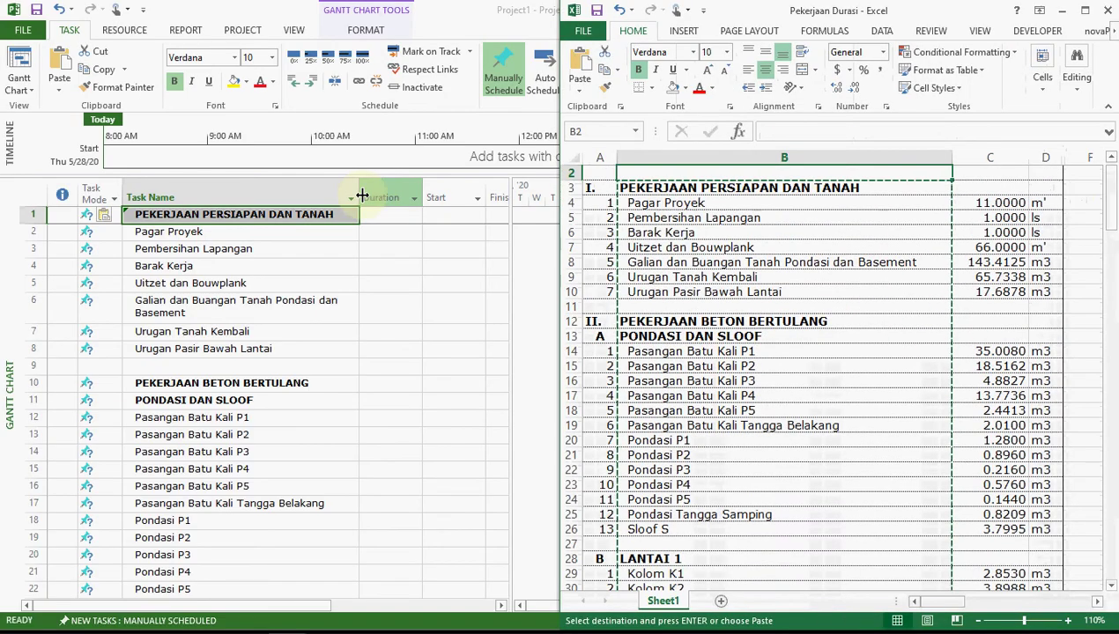
pyautogui.press('Down')
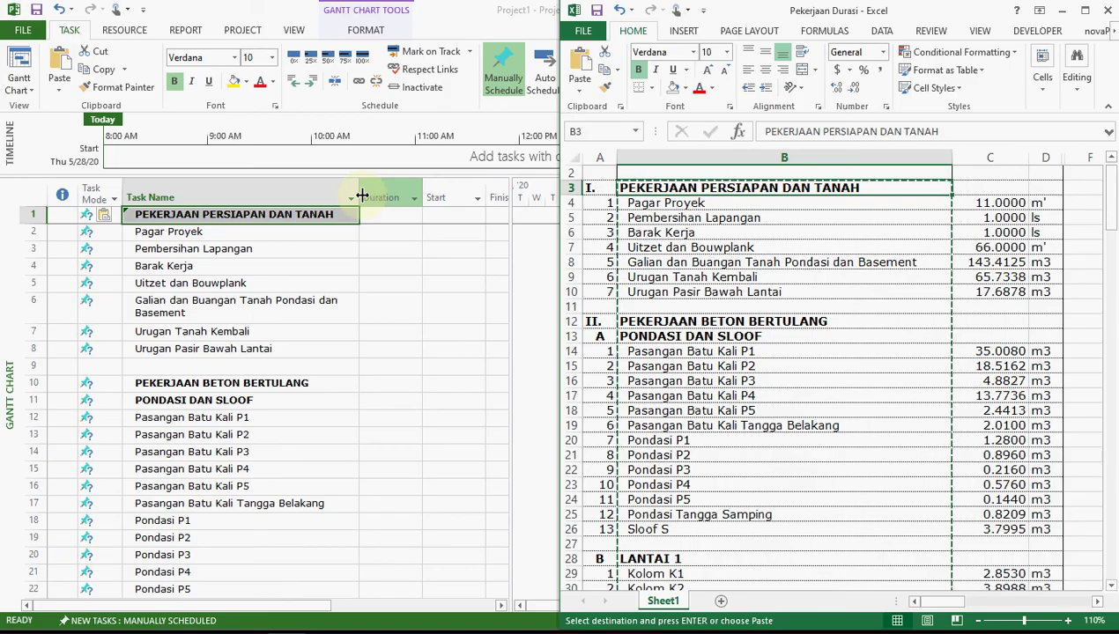
pyautogui.press('Down')
pyautogui.press('Down')
pyautogui.press('Down')
pyautogui.press('Down')
pyautogui.press('Down')
pyautogui.press('Down')
pyautogui.press('Down')
pyautogui.press('Down')
pyautogui.press('Down')
pyautogui.press('Down')
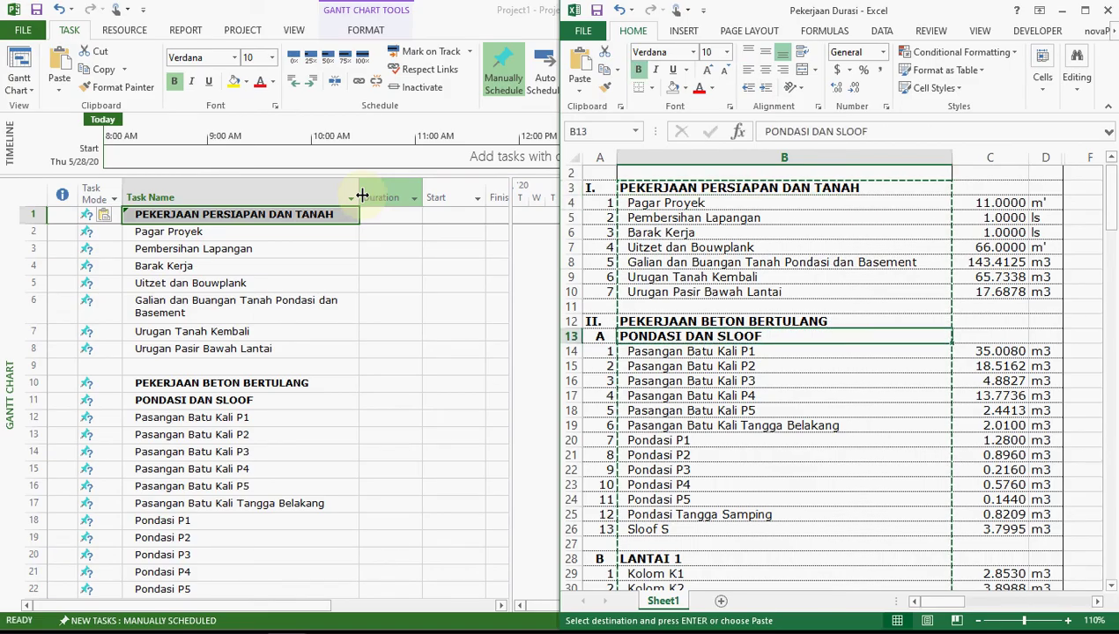
pyautogui.press('pagedown')
pyautogui.press('pagedown')
pyautogui.press('Up')
pyautogui.press('Up')
pyautogui.press('Up')
pyautogui.press('Up')
pyautogui.press('Up')
pyautogui.press('Up')
pyautogui.press('Up')
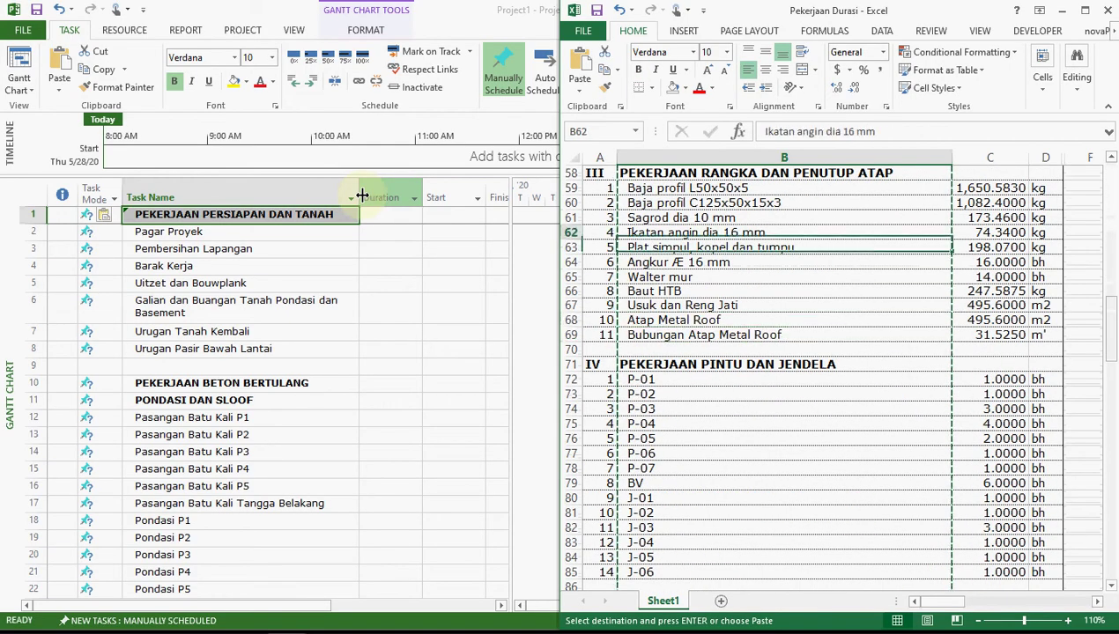
pyautogui.press('Down')
pyautogui.press('Down')
pyautogui.press('Down')
pyautogui.press('Down')
pyautogui.press('Down')
pyautogui.press('Down')
pyautogui.press('Down')
pyautogui.press('Down')
pyautogui.press('Down')
pyautogui.press('Down')
pyautogui.press('Down')
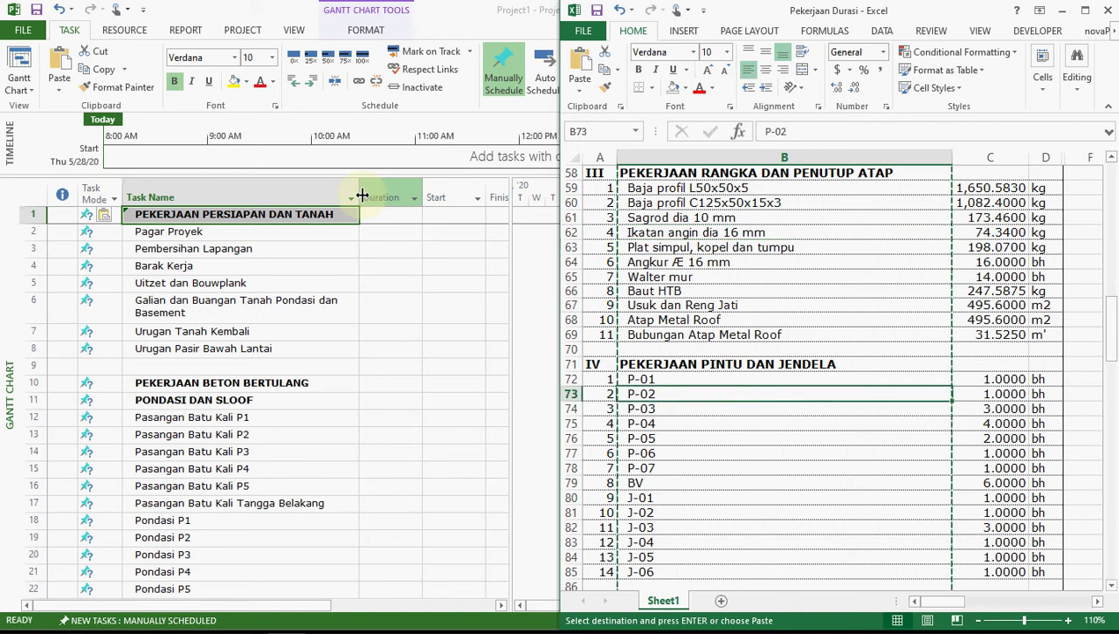
pyautogui.hotkey('ctrl', 'Home')
pyautogui.press('Down')
pyautogui.press('Down')
pyautogui.press('Right')
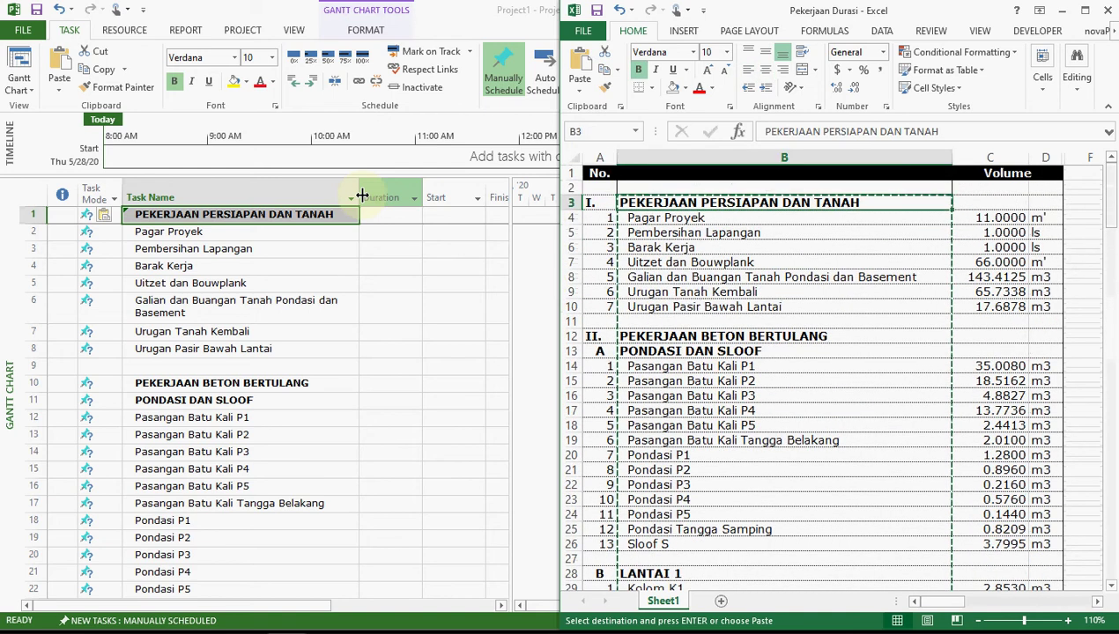
# Clear the copy selection and review the seven work items listed under PEKERJAAN PERSIAPAN DAN TANAH.
pyautogui.press('Escape')
pyautogui.press('Down')
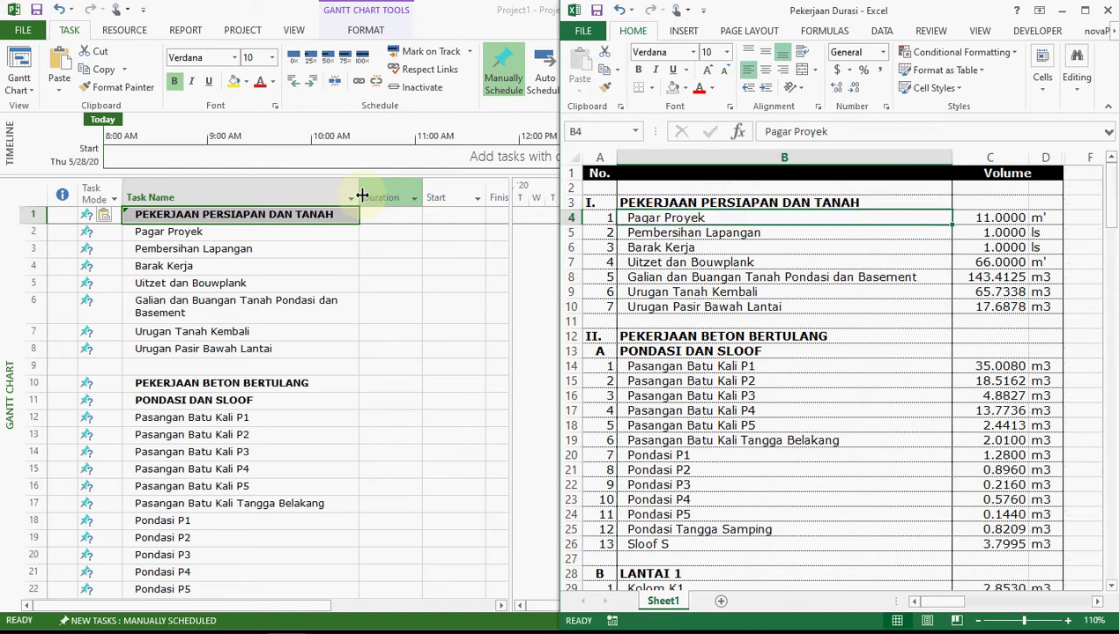
pyautogui.press('Down')
pyautogui.press('Down')
pyautogui.press('Down')
pyautogui.press('Down')
pyautogui.press('Down')
pyautogui.press('Down')
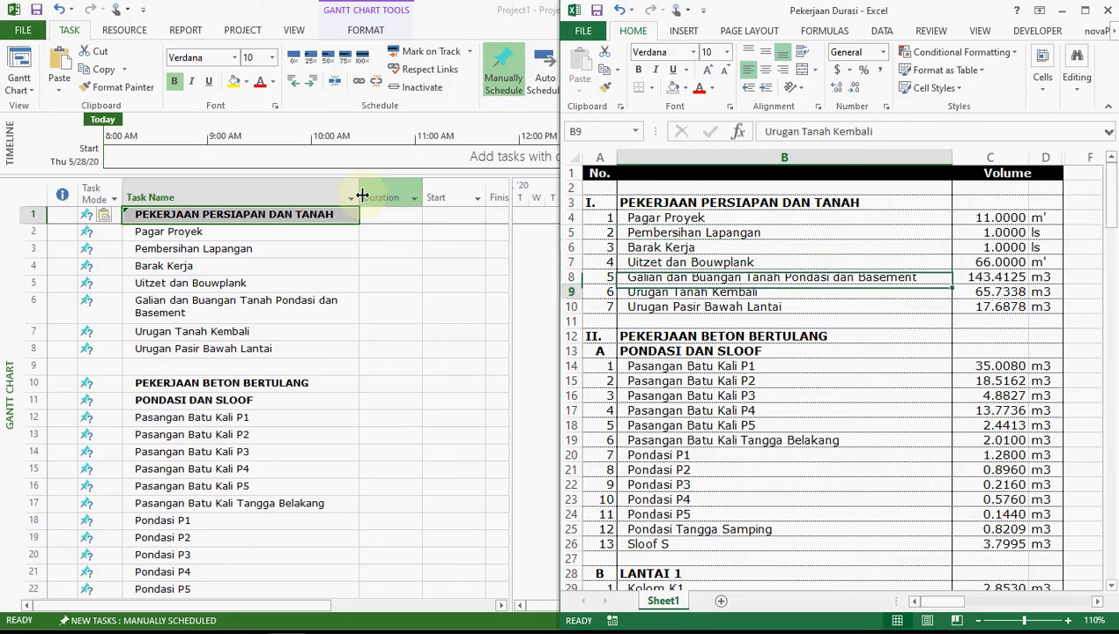
pyautogui.press('Up')
pyautogui.press('Up')
pyautogui.press('Up')
pyautogui.press('Up')
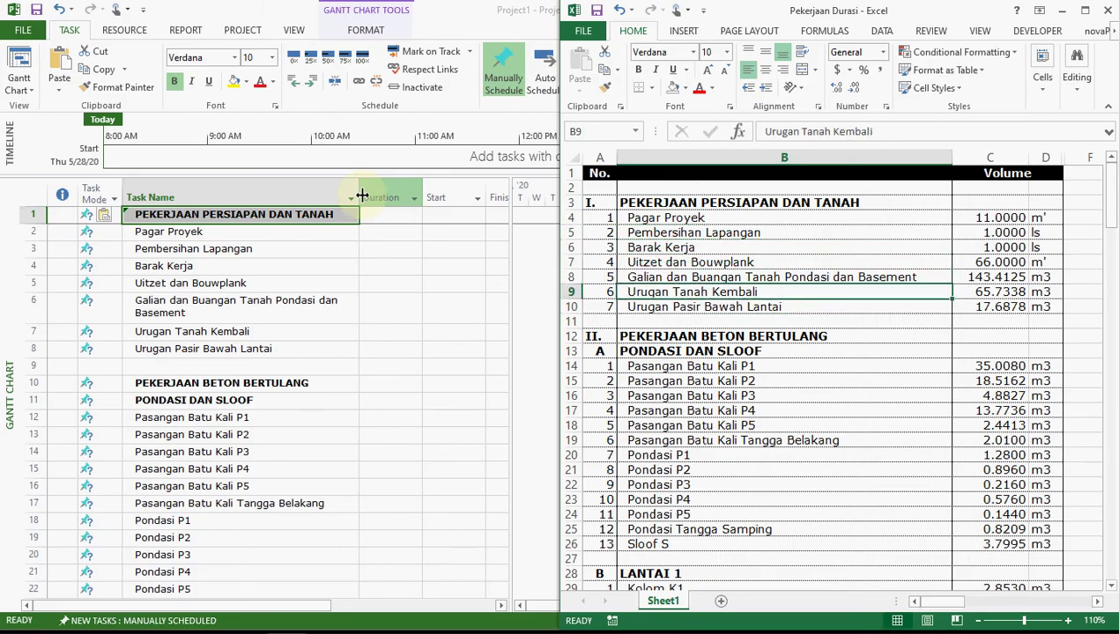
pyautogui.press('Up')
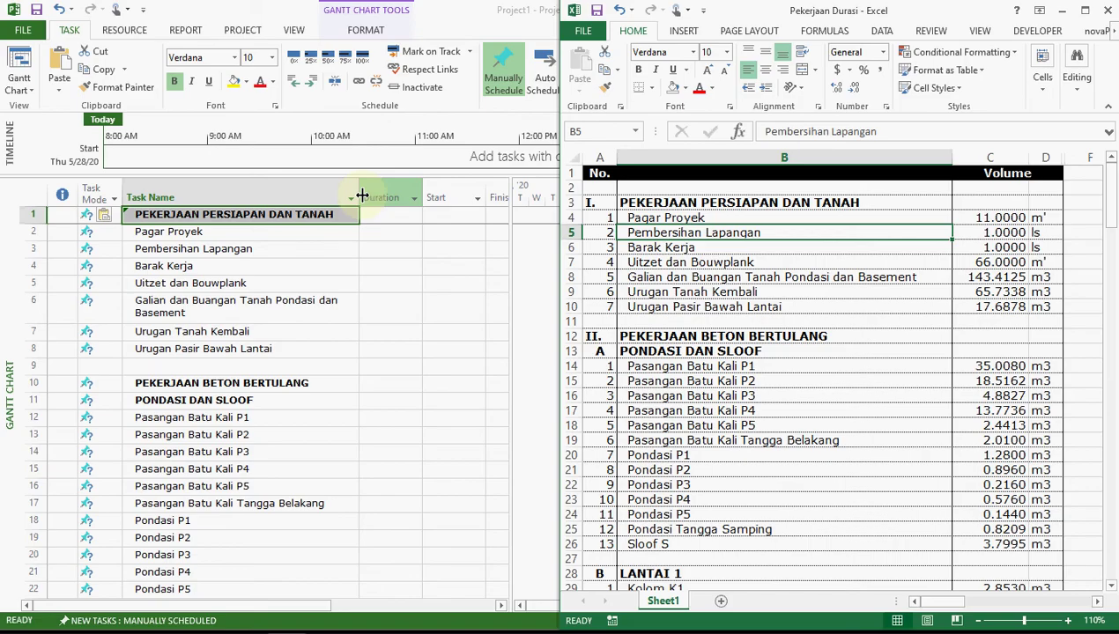
# Switch to Project and indent Pagar Proyek through Urugan Pasir Bawah Lantai as subtasks of PEKERJAAN PERSIAPAN DAN TANAH.
pyautogui.click(306, 232)
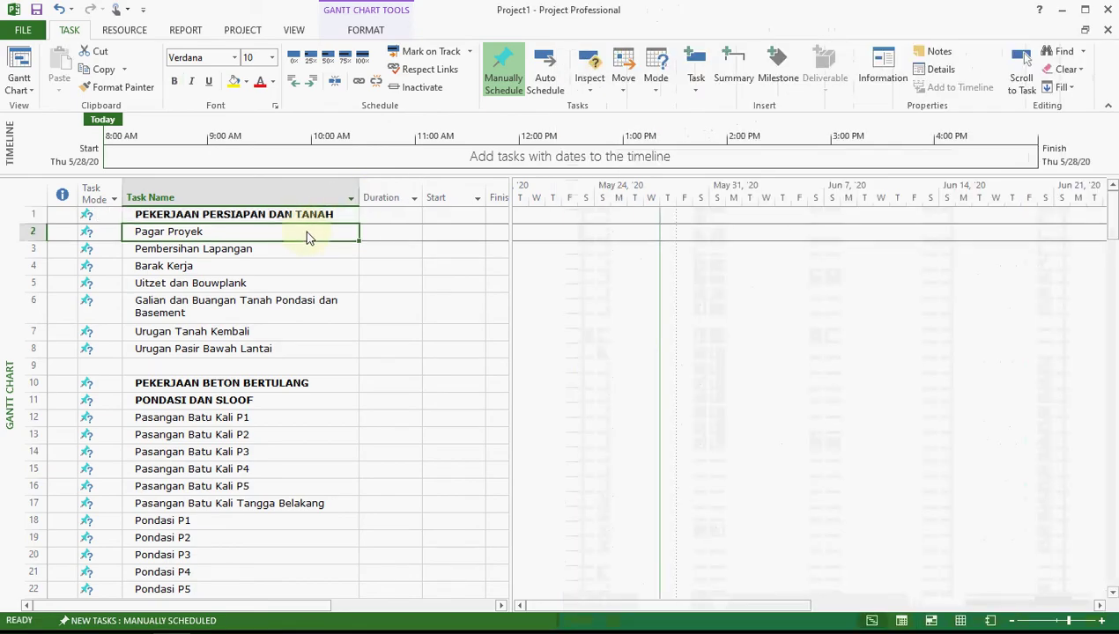
pyautogui.hotkey('shift', 'Down')
pyautogui.hotkey('shift', 'Down')
pyautogui.hotkey('shift', 'Down')
pyautogui.hotkey('shift', 'Down')
pyautogui.hotkey('shift', 'Down')
pyautogui.hotkey('shift', 'Down')
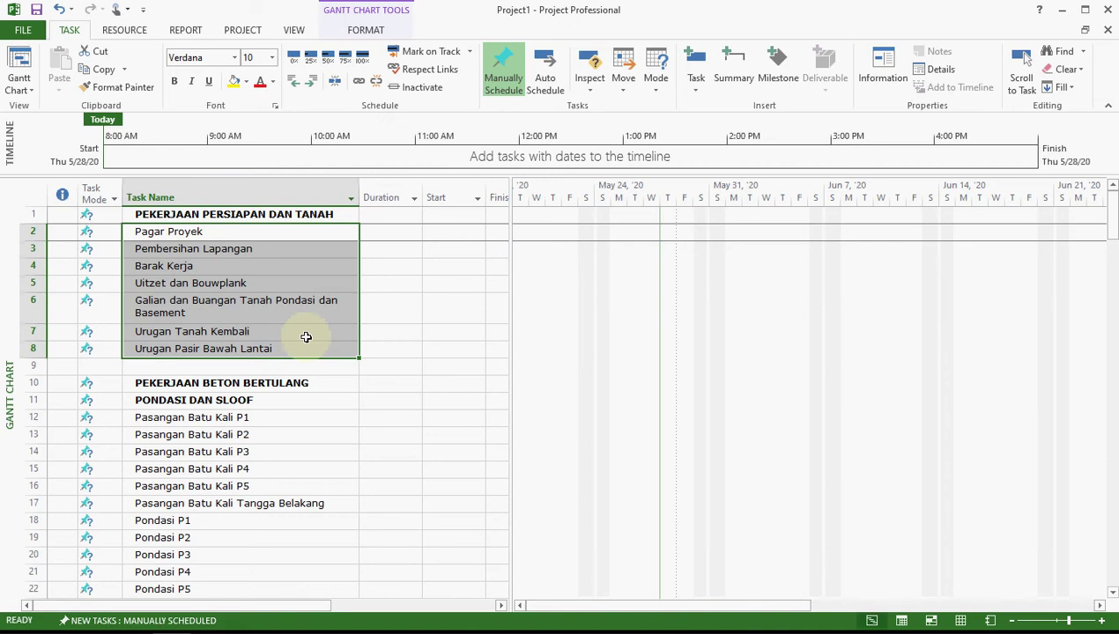
pyautogui.click(312, 84)
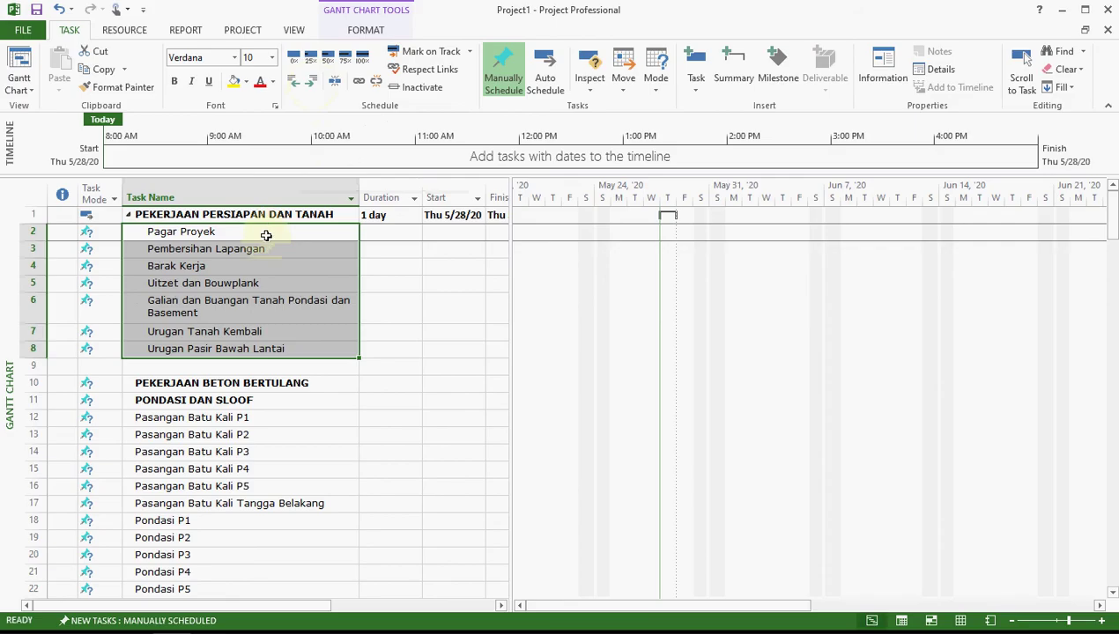
# Collapse and re-expand the PEKERJAAN PERSIAPAN DAN TANAH summary task to check its subtask grouping.
pyautogui.click(262, 286)
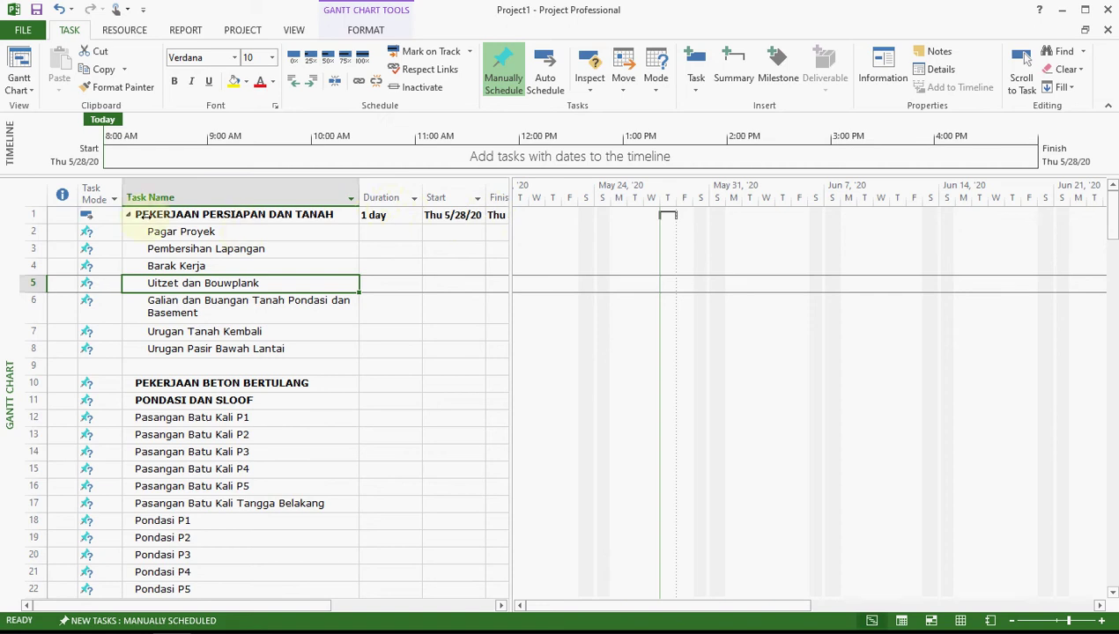
pyautogui.click(128, 217)
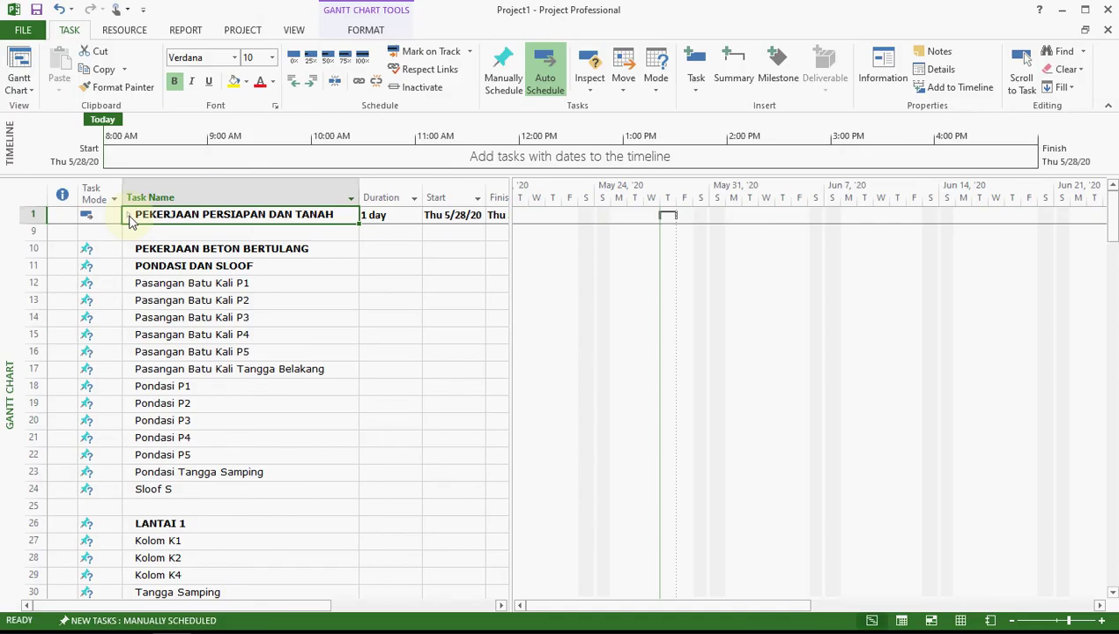
pyautogui.click(128, 216)
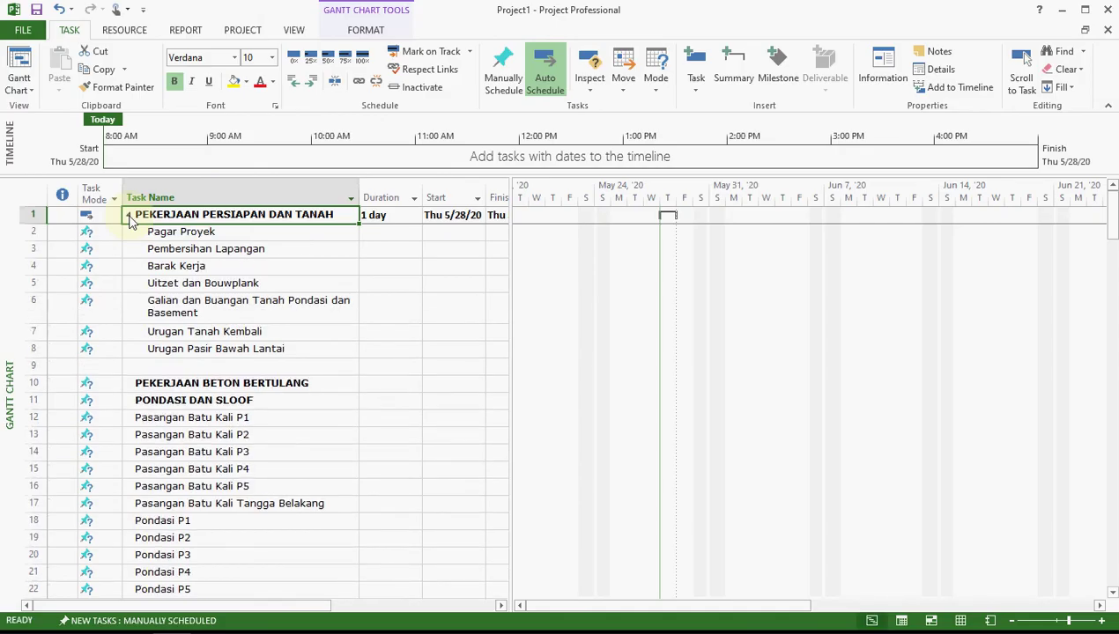
# Delete the blank row 9 between Urugan Pasir Bawah Lantai and PEKERJAAN BETON BERTULANG.
pyautogui.click(217, 365)
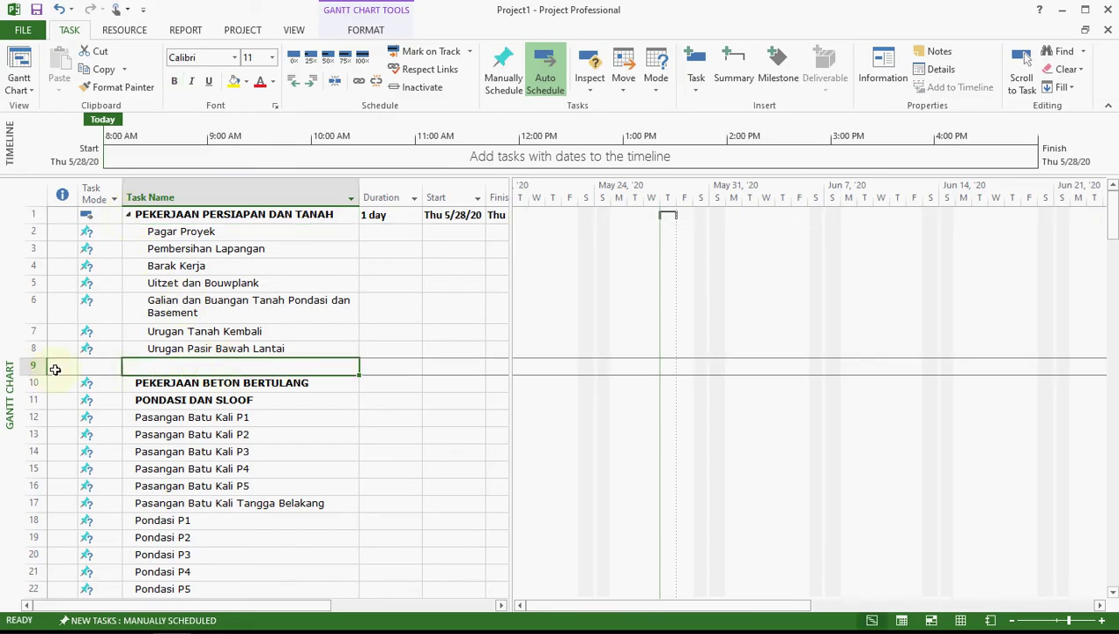
pyautogui.hotkey('alt', 'Tab')
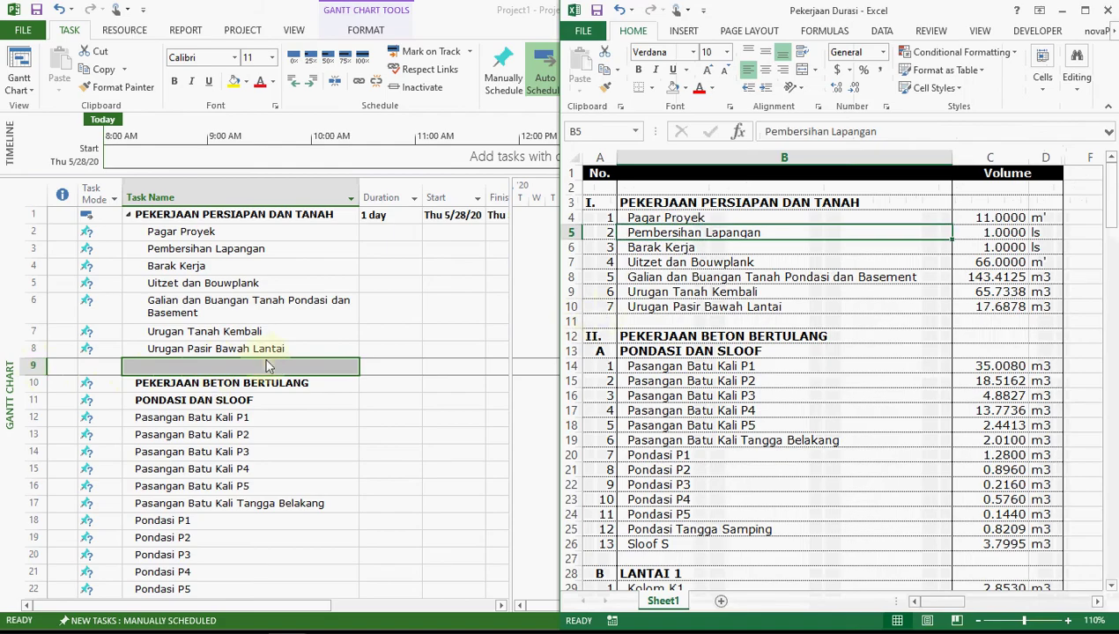
pyautogui.click(238, 365)
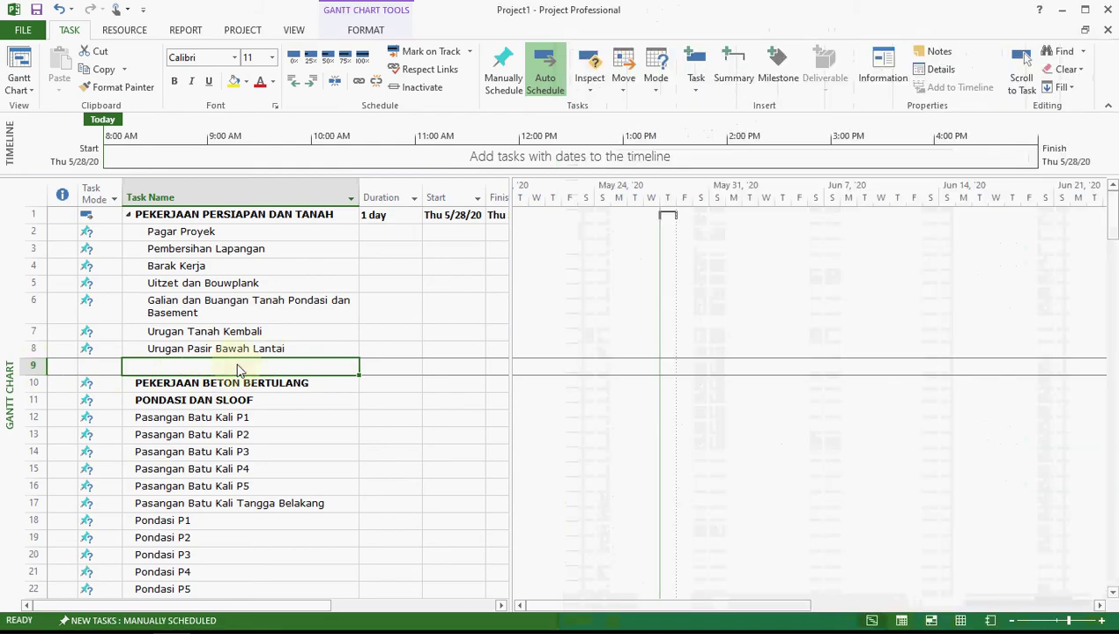
pyautogui.click(31, 368)
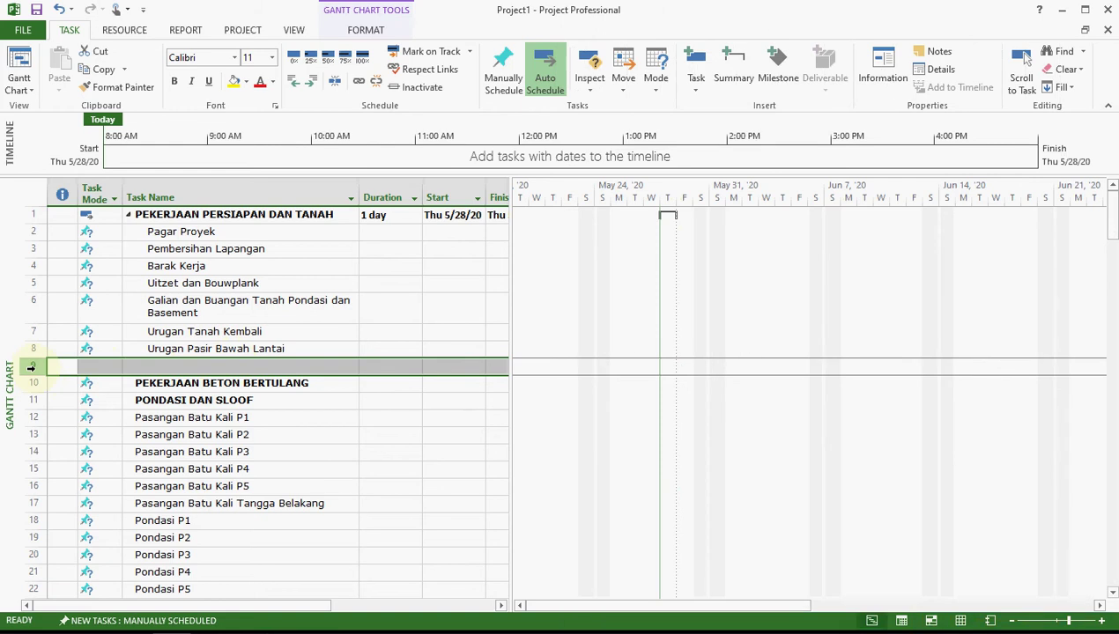
pyautogui.press('Delete')
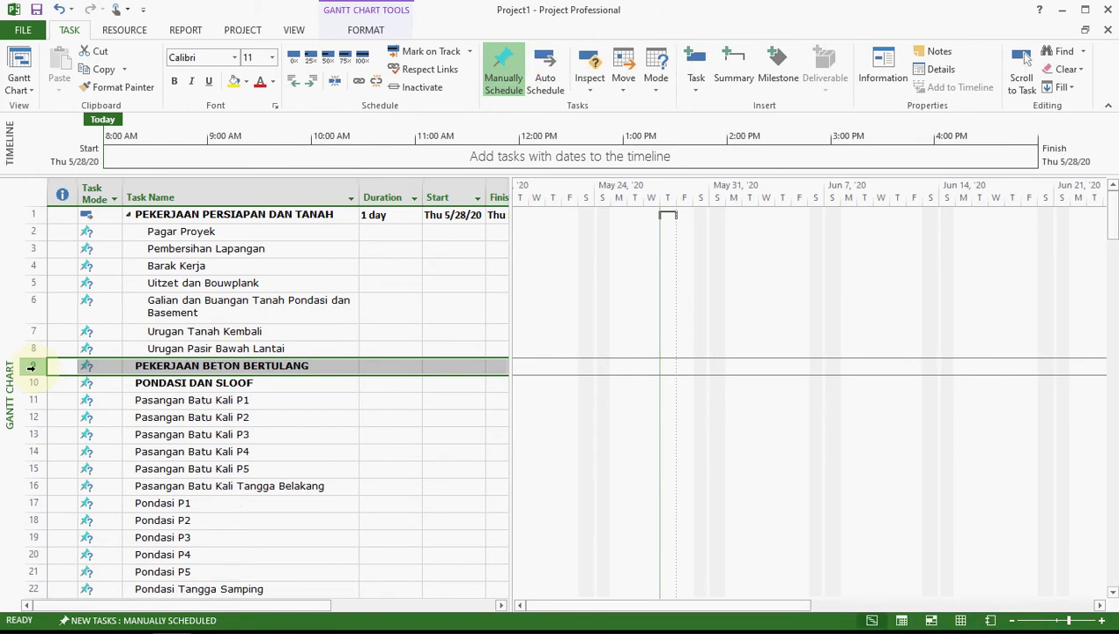
# Examine the task groups under PEKERJAAN BETON BERTULANG, from PONDASI DAN SLOOF through RING, GUNUNG-GUNUNG DAN DAK BETON.
pyautogui.press('Down')
pyautogui.press('Right')
pyautogui.press('Right')
pyautogui.press('Down')
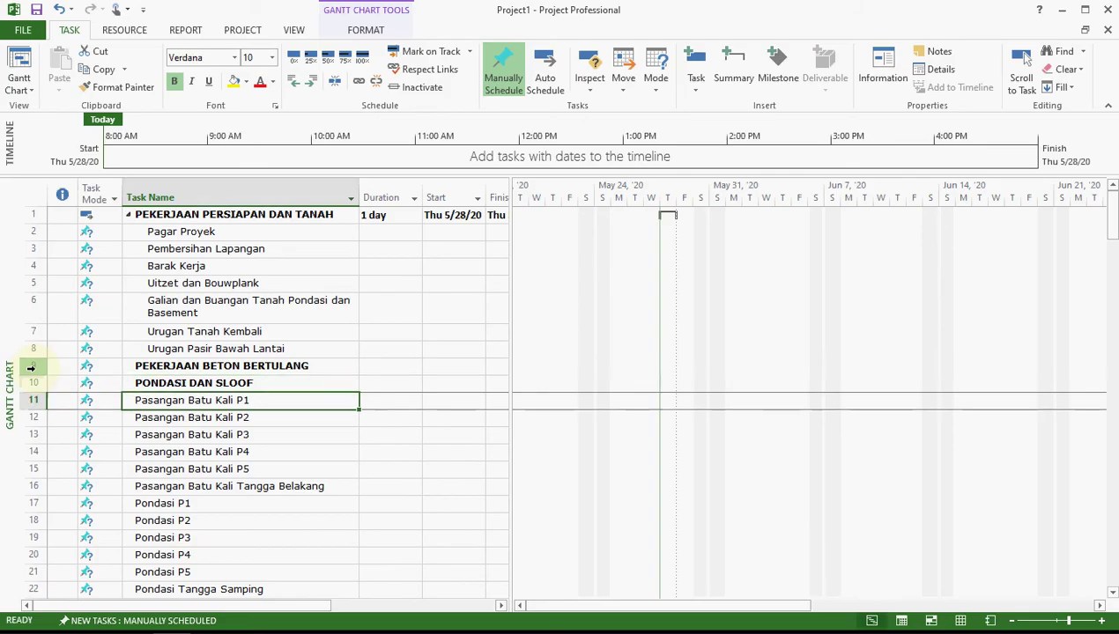
pyautogui.press('Down')
pyautogui.press('Down')
pyautogui.press('Down')
pyautogui.press('Down')
pyautogui.press('Down')
pyautogui.press('Down')
pyautogui.press('Down')
pyautogui.press('Down')
pyautogui.press('Down')
pyautogui.press('Down')
pyautogui.press('Down')
pyautogui.press('Down')
pyautogui.press('Down')
pyautogui.press('Down')
pyautogui.press('Down')
pyautogui.press('Down')
pyautogui.press('Down')
pyautogui.press('Down')
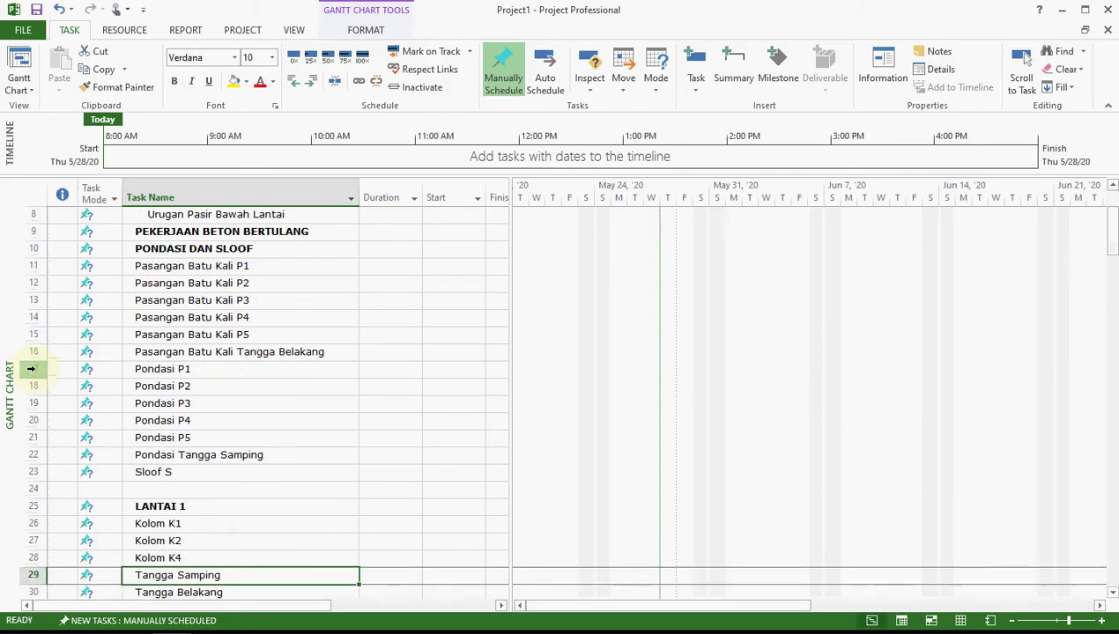
pyautogui.press('Down')
pyautogui.press('Down')
pyautogui.press('Down')
pyautogui.press('Down')
pyautogui.press('Down')
pyautogui.press('Down')
pyautogui.press('Down')
pyautogui.press('Down')
pyautogui.press('Down')
pyautogui.press('Down')
pyautogui.press('Down')
pyautogui.press('Down')
pyautogui.press('Down')
pyautogui.press('Down')
pyautogui.press('Down')
pyautogui.press('Down')
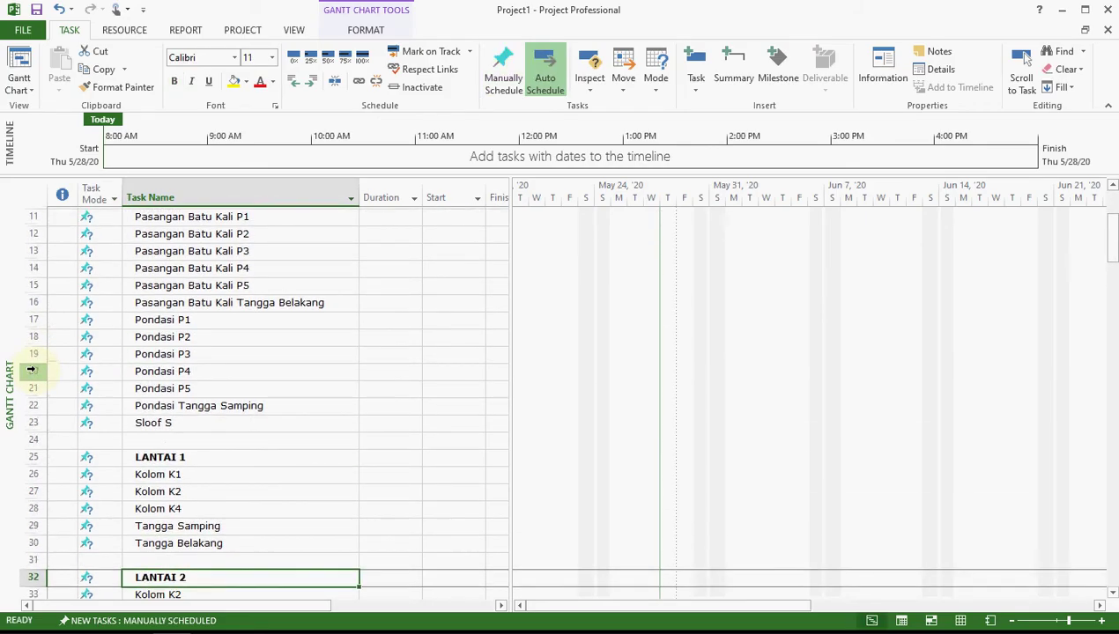
pyautogui.press('Down')
pyautogui.press('Down')
pyautogui.press('Down')
pyautogui.press('Down')
pyautogui.press('Down')
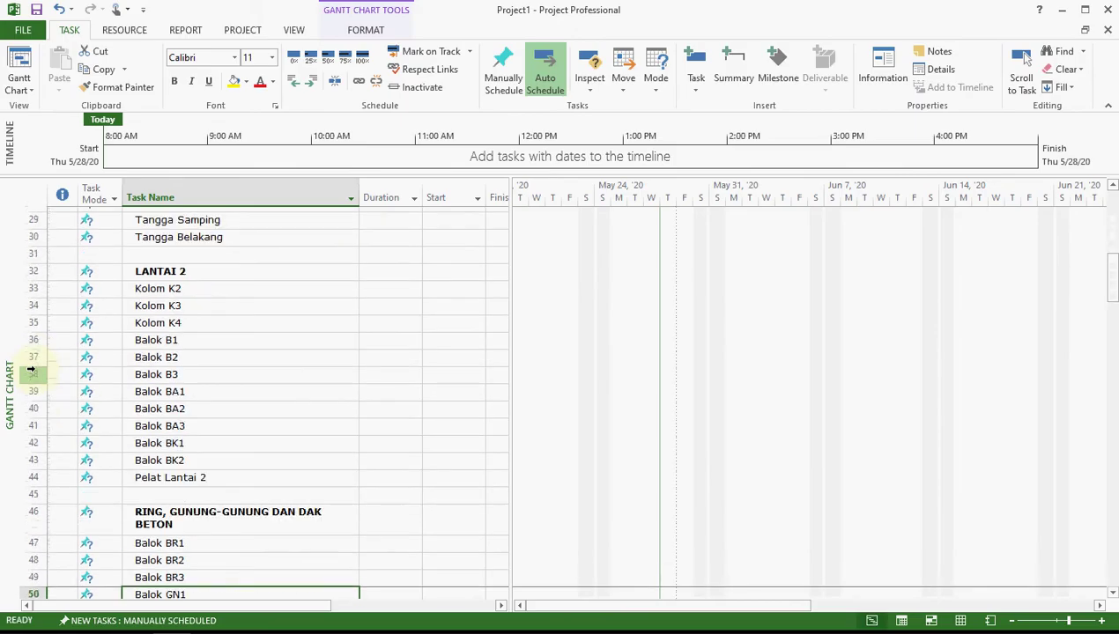
pyautogui.press('Up')
pyautogui.press('Down')
pyautogui.press('Down')
pyautogui.press('Down')
pyautogui.press('Down')
pyautogui.press('Down')
pyautogui.press('Down')
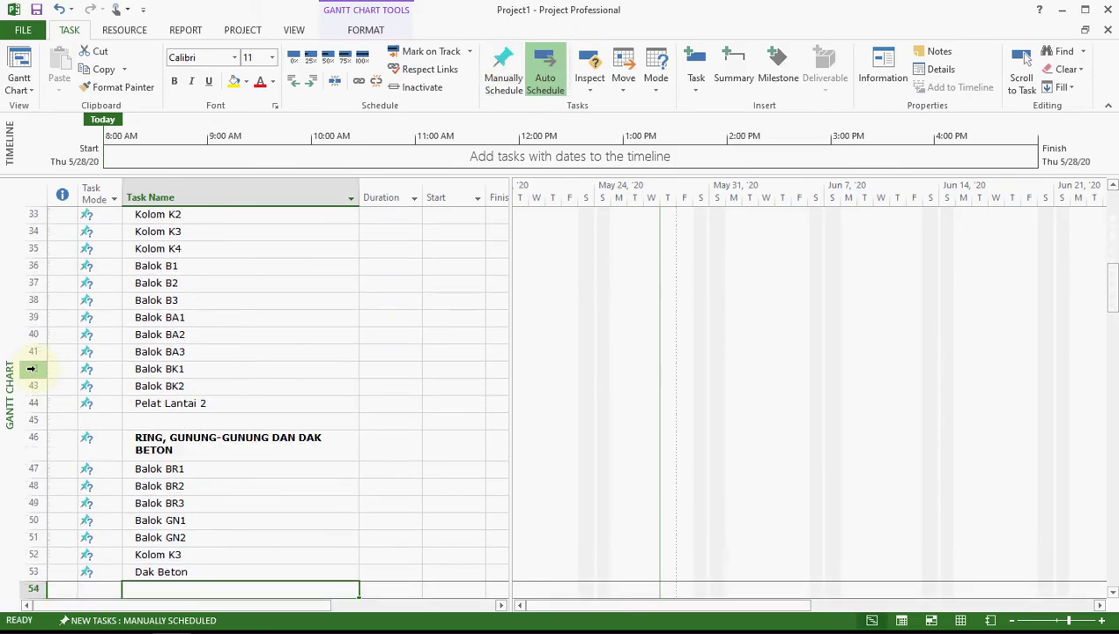
pyautogui.press('Up')
pyautogui.press('Up')
pyautogui.press('Up')
pyautogui.press('Up')
pyautogui.press('Up')
pyautogui.press('Up')
pyautogui.press('Up')
pyautogui.press('Up')
pyautogui.press('Up')
pyautogui.press('Up')
pyautogui.press('Up')
pyautogui.press('Up')
pyautogui.press('Up')
pyautogui.press('Up')
pyautogui.press('Up')
pyautogui.press('Up')
pyautogui.press('Up')
pyautogui.press('Up')
pyautogui.press('Up')
pyautogui.press('Up')
pyautogui.press('Up')
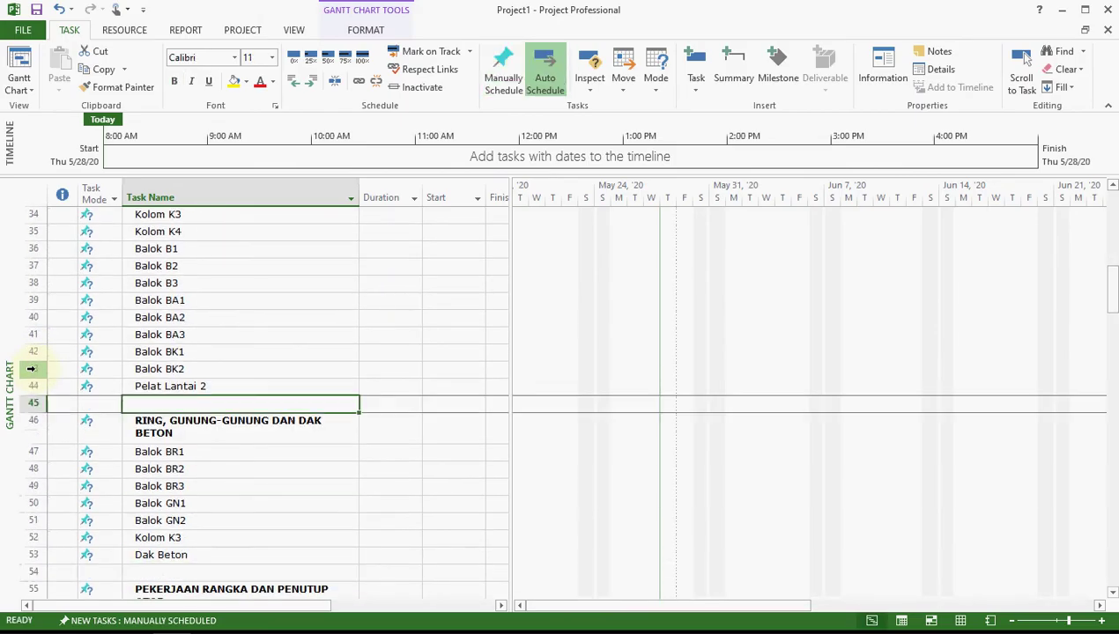
pyautogui.press('Up')
pyautogui.press('Up')
pyautogui.press('Up')
pyautogui.press('Up')
pyautogui.press('Up')
pyautogui.press('Up')
pyautogui.press('Up')
pyautogui.press('Up')
pyautogui.press('Up')
pyautogui.press('Up')
pyautogui.press('Up')
pyautogui.press('Up')
pyautogui.press('Up')
pyautogui.press('Up')
pyautogui.press('Up')
pyautogui.press('Up')
pyautogui.press('Up')
pyautogui.press('Up')
pyautogui.press('Up')
pyautogui.press('Up')
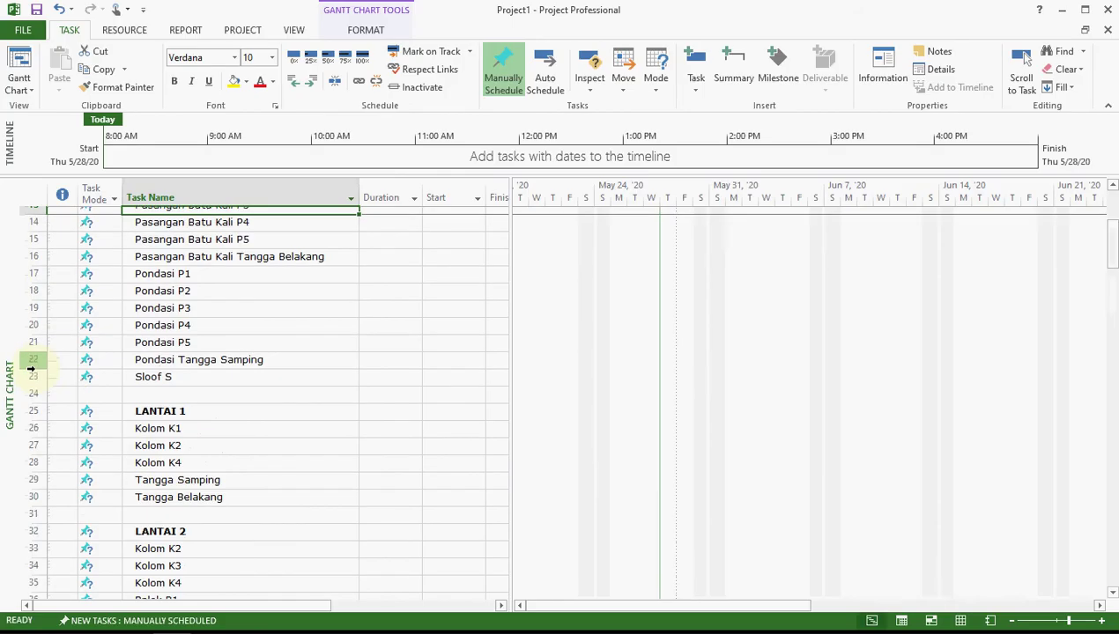
pyautogui.press('Up')
pyautogui.press('Up')
pyautogui.press('Up')
pyautogui.press('Up')
pyautogui.press('Up')
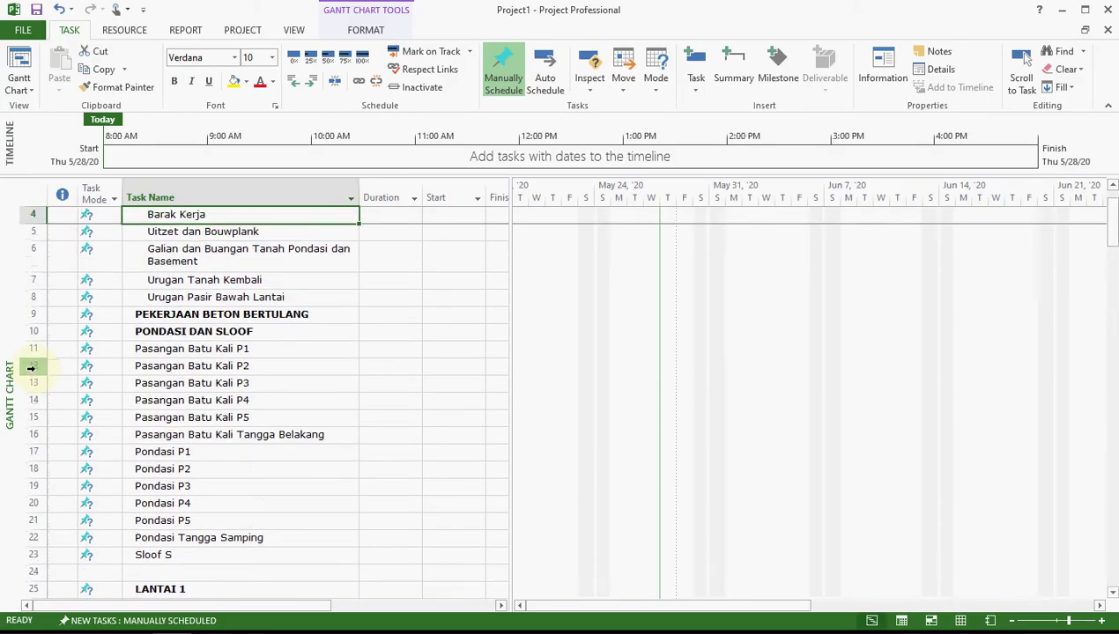
# Indent PONDASI DAN SLOOF one level as a subtask of PEKERJAAN BETON BERTULANG.
pyautogui.press('Down')
pyautogui.press('Down')
pyautogui.press('Down')
pyautogui.press('Down')
pyautogui.press('Down')
pyautogui.hotkey('ctrl', 'b')
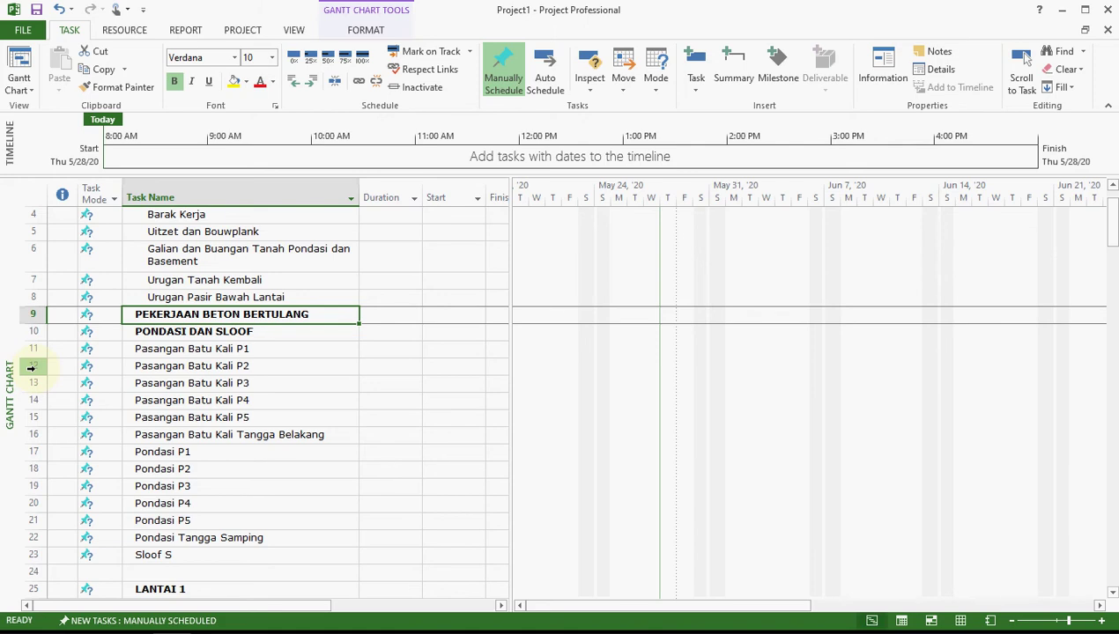
pyautogui.press('Down')
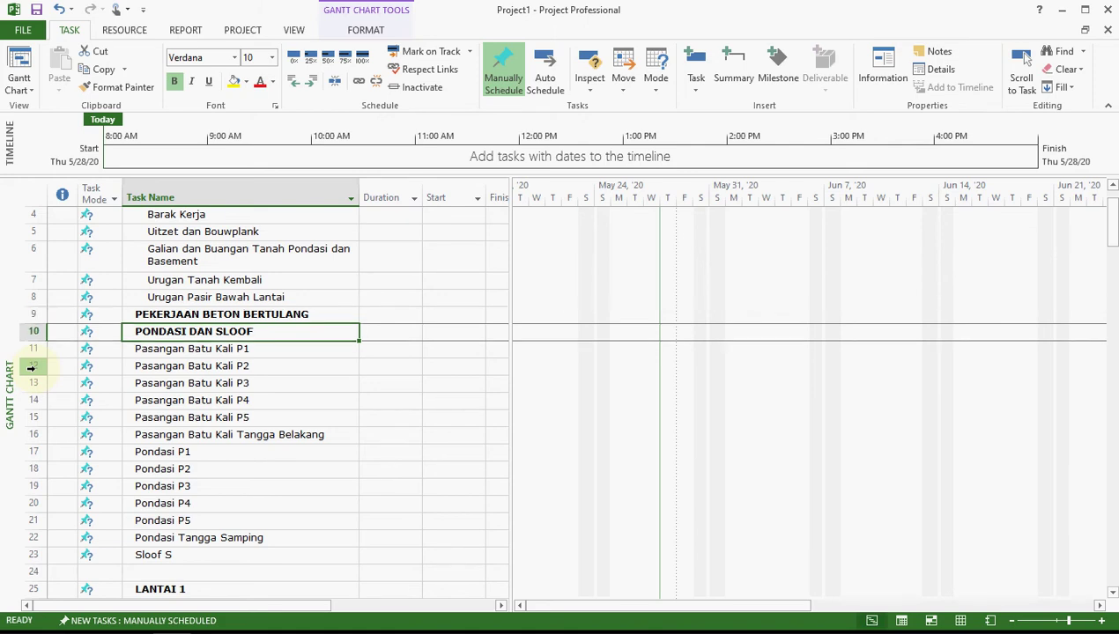
pyautogui.press('Down')
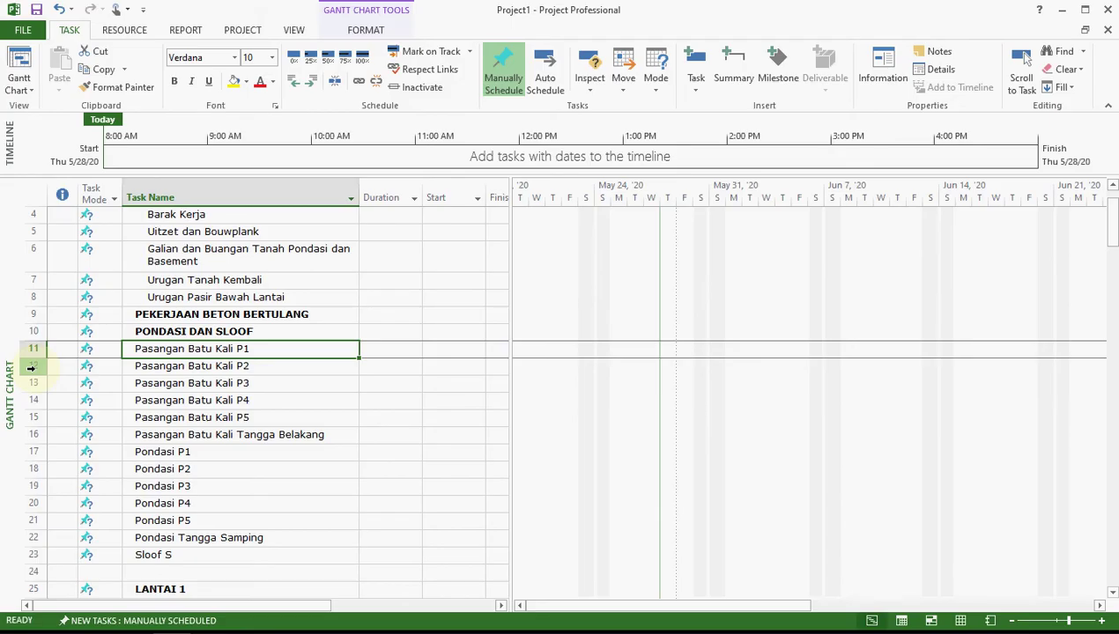
pyautogui.press('Up')
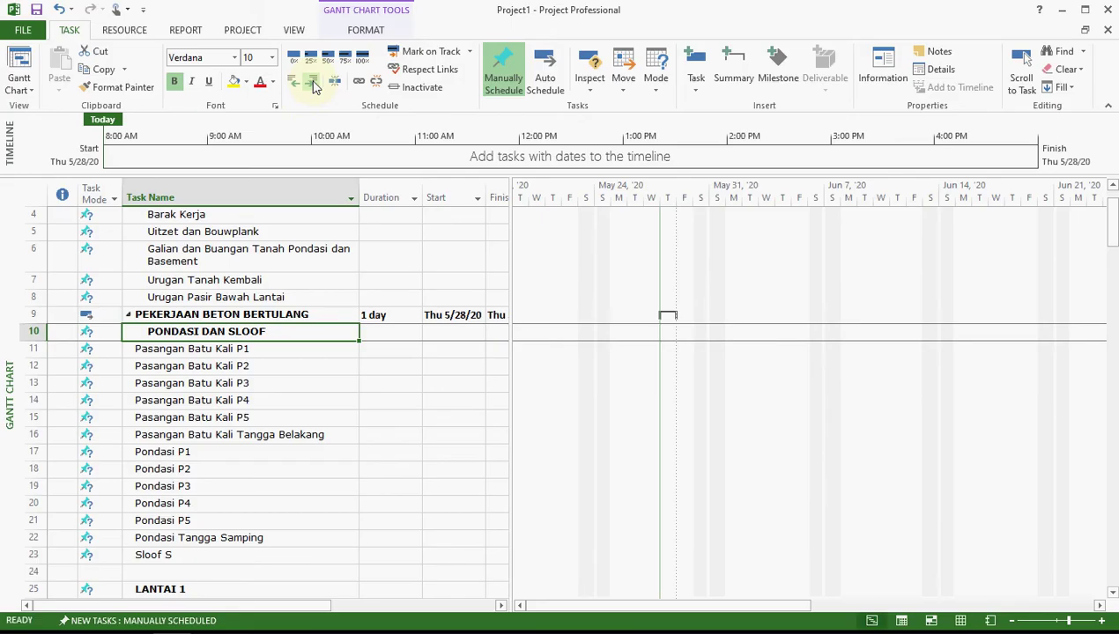
# Indent Pasangan Batu Kali P1 through Sloof S two levels as subtasks of PONDASI DAN SLOOF.
pyautogui.press('Down')
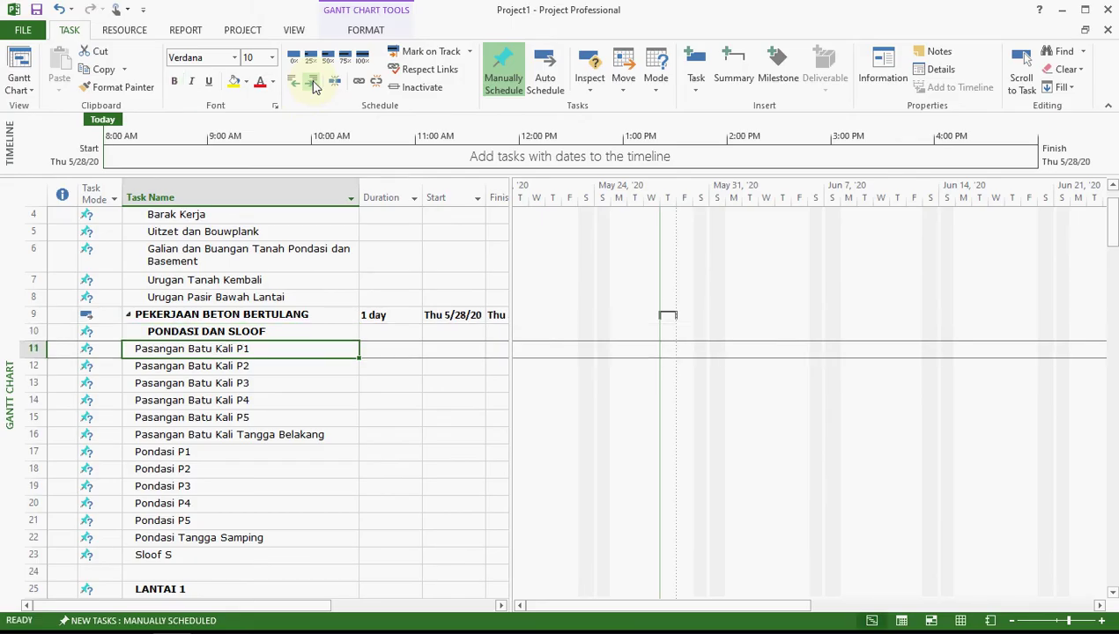
pyautogui.hotkey('shift', 'Down')
pyautogui.hotkey('shift', 'Down')
pyautogui.hotkey('shift', 'Down')
pyautogui.hotkey('shift', 'Down')
pyautogui.hotkey('shift', 'Down')
pyautogui.hotkey('shift', 'Down')
pyautogui.hotkey('shift', 'Down')
pyautogui.hotkey('shift', 'Down')
pyautogui.hotkey('shift', 'Down')
pyautogui.hotkey('shift', 'Down')
pyautogui.hotkey('shift', 'Down')
pyautogui.hotkey('shift', 'Down')
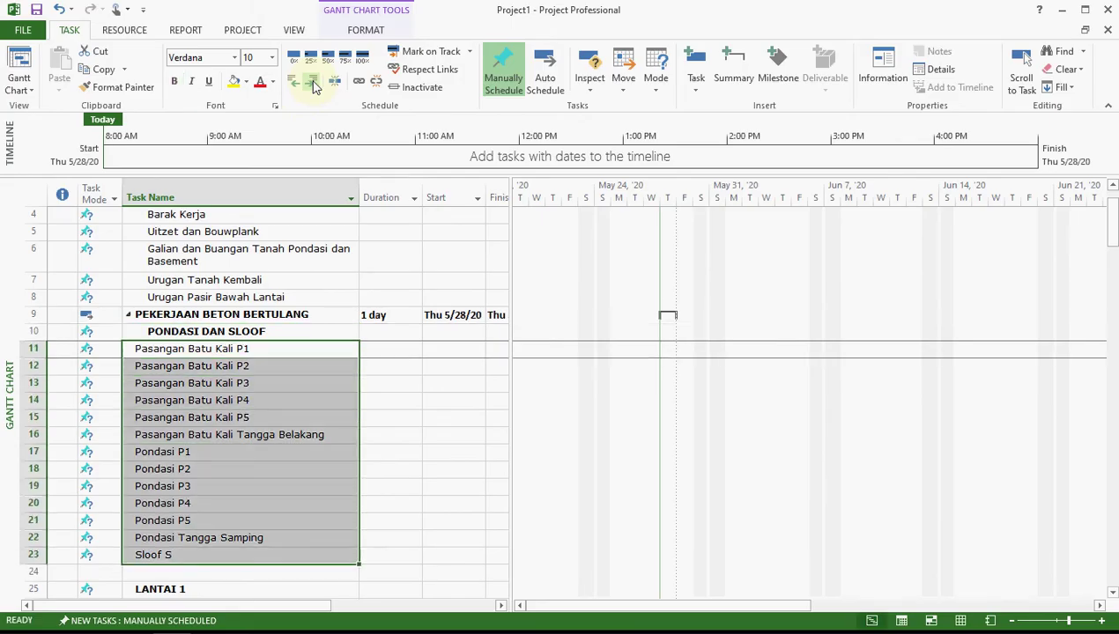
pyautogui.click(313, 82)
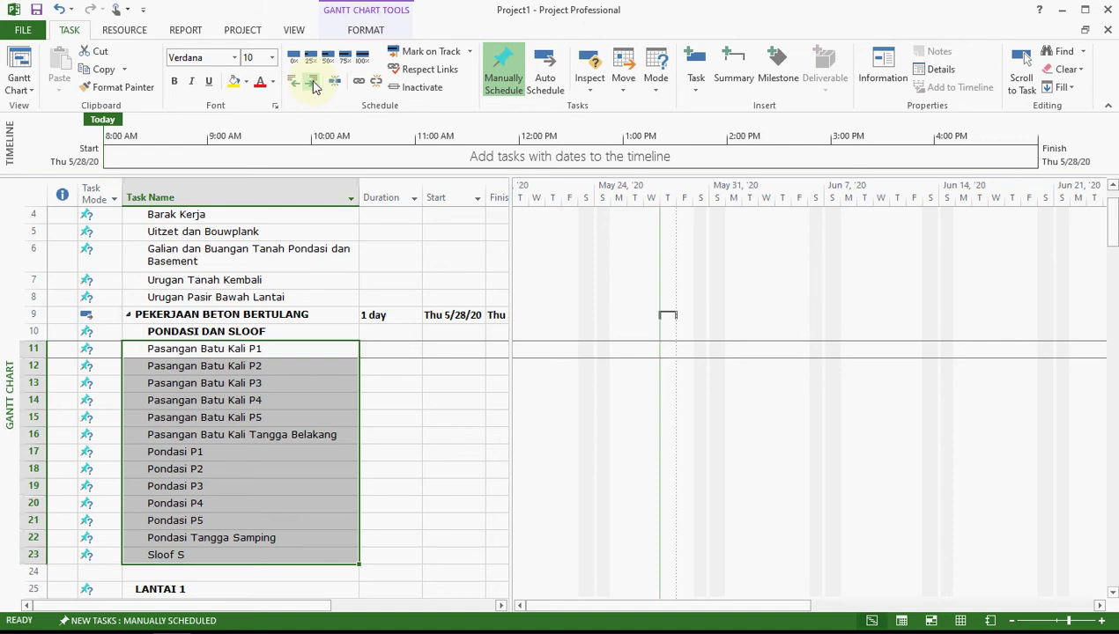
pyautogui.click(313, 82)
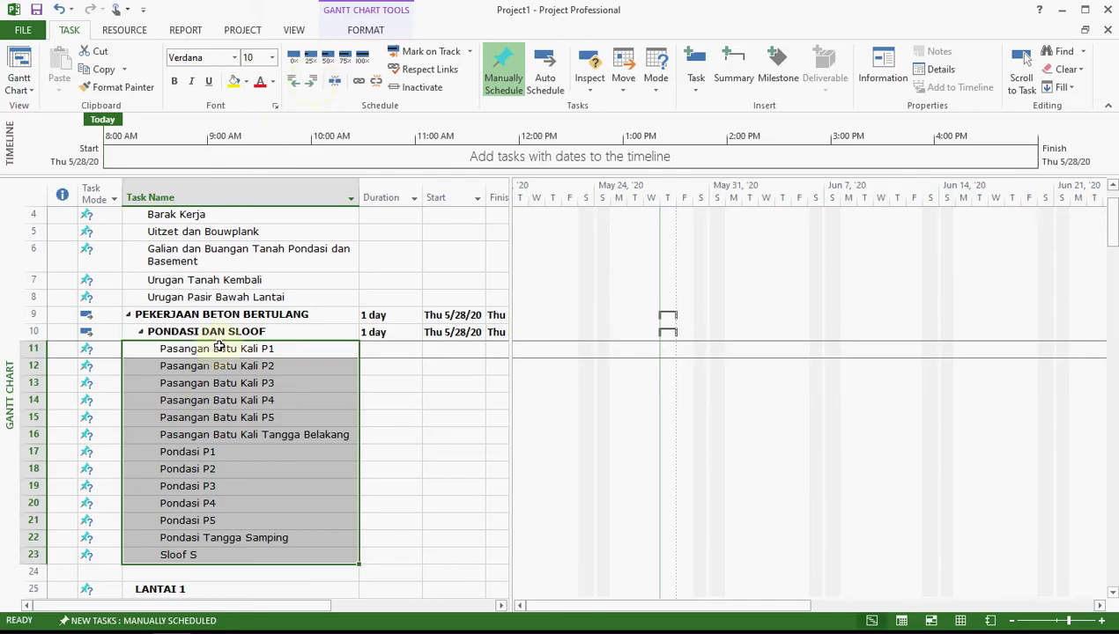
pyautogui.click(256, 348)
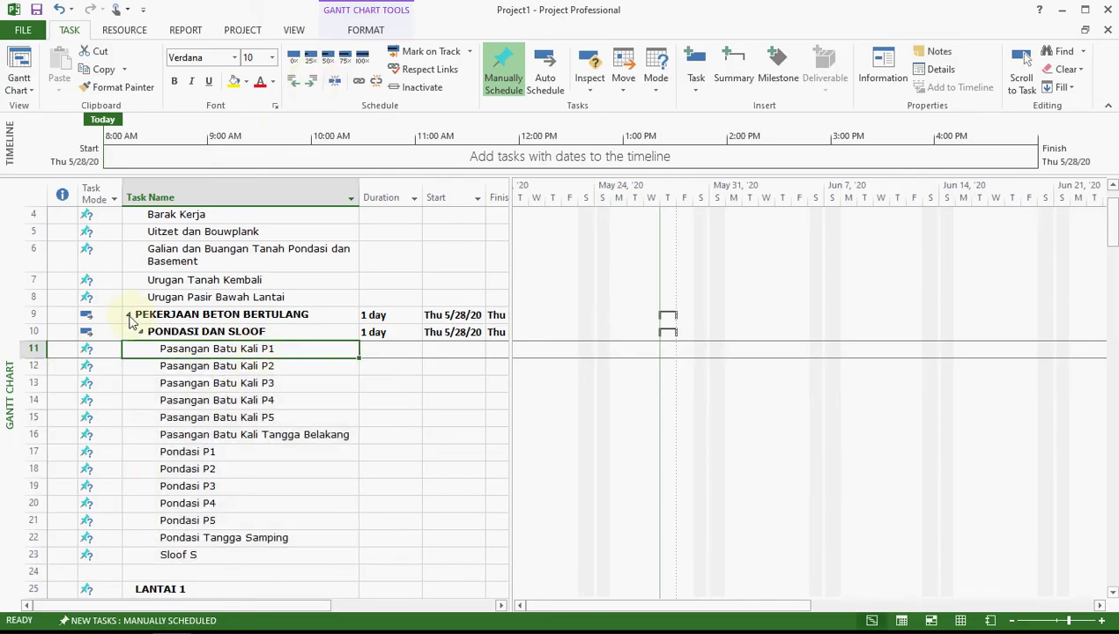
# Collapse and re-expand PEKERJAAN BETON BERTULANG and PONDASI DAN SLOOF to check their subtask grouping.
pyautogui.click(128, 317)
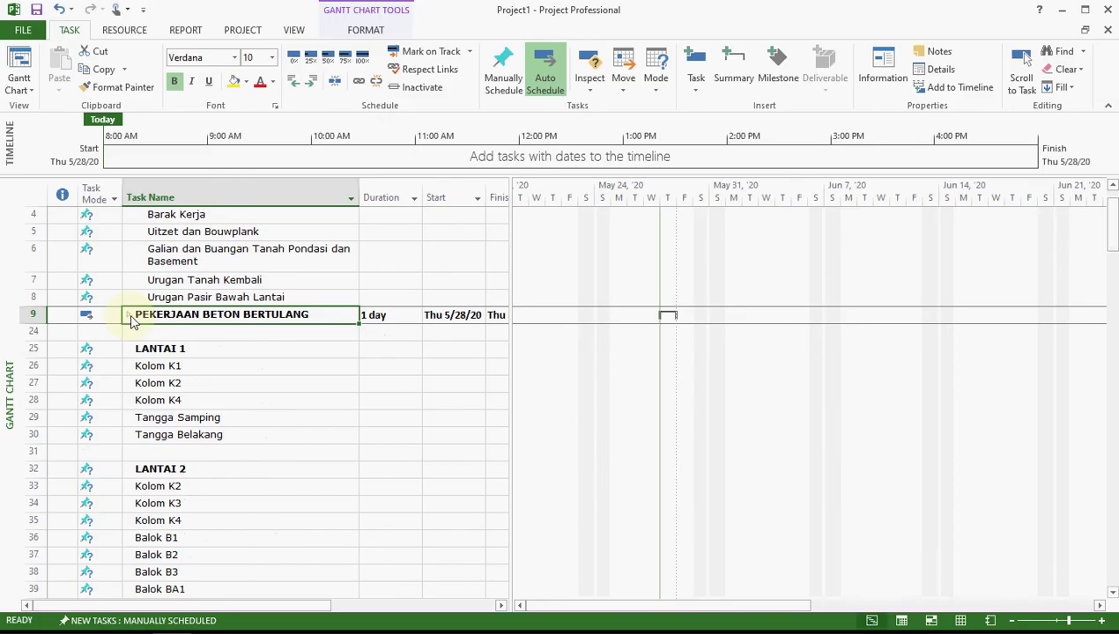
pyautogui.click(130, 317)
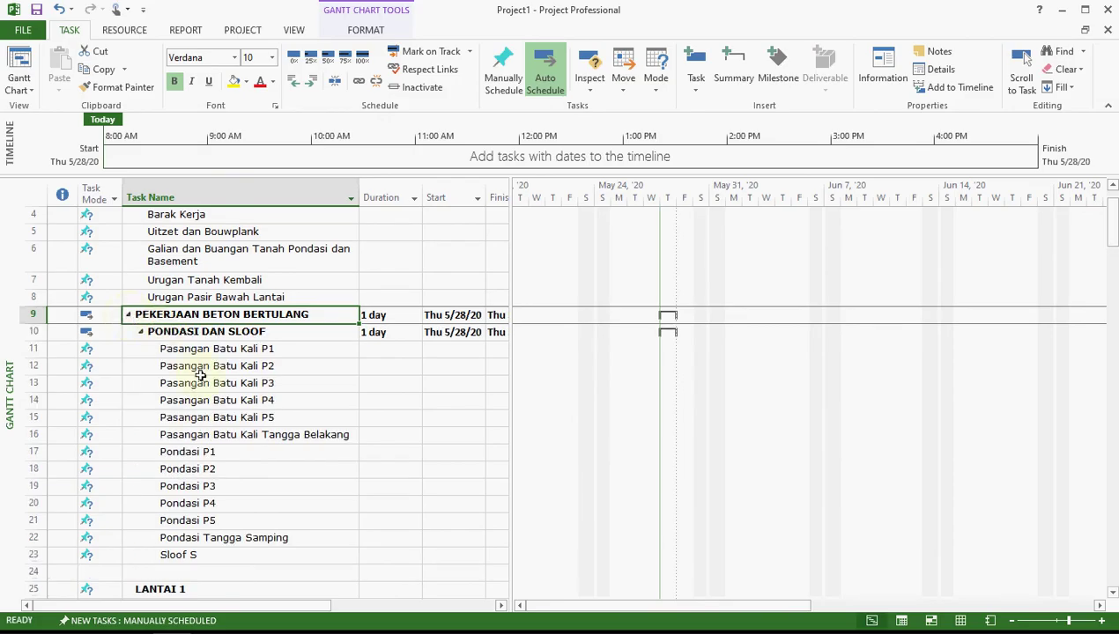
pyautogui.click(140, 335)
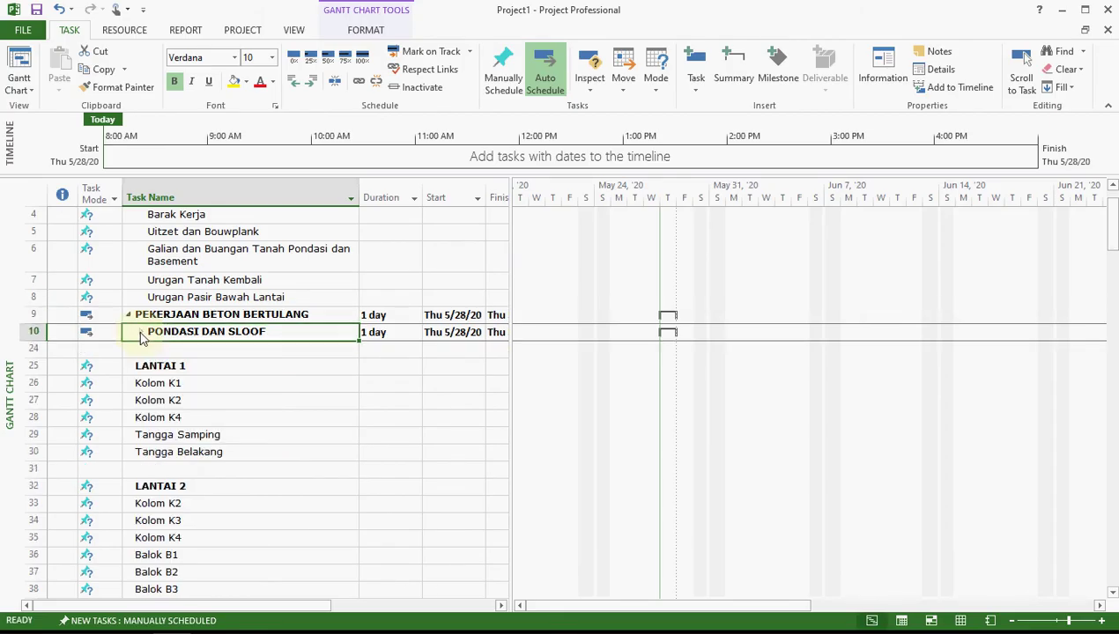
pyautogui.click(140, 333)
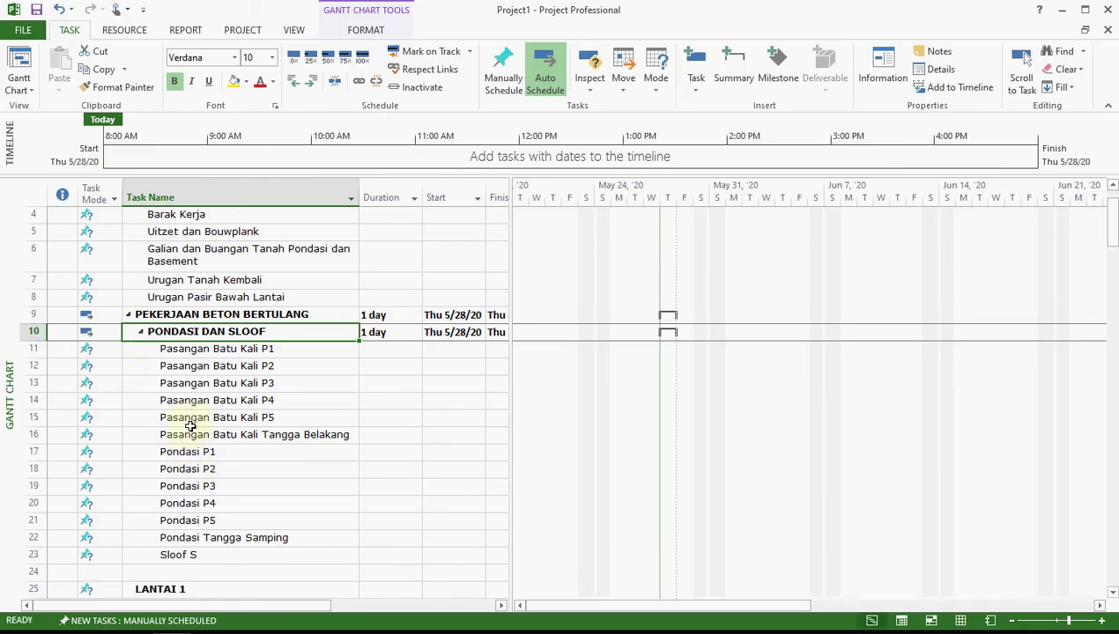
# Delete the blank row 24 between Sloof S and LANTAI 1.
pyautogui.scroll(-2, 194, 436)
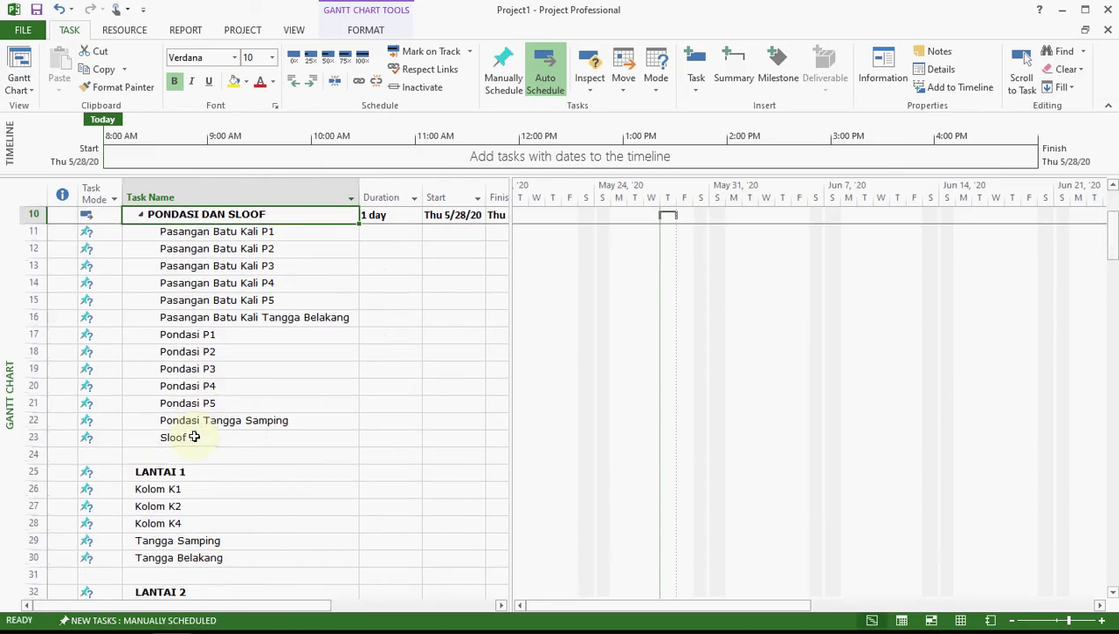
pyautogui.click(35, 455)
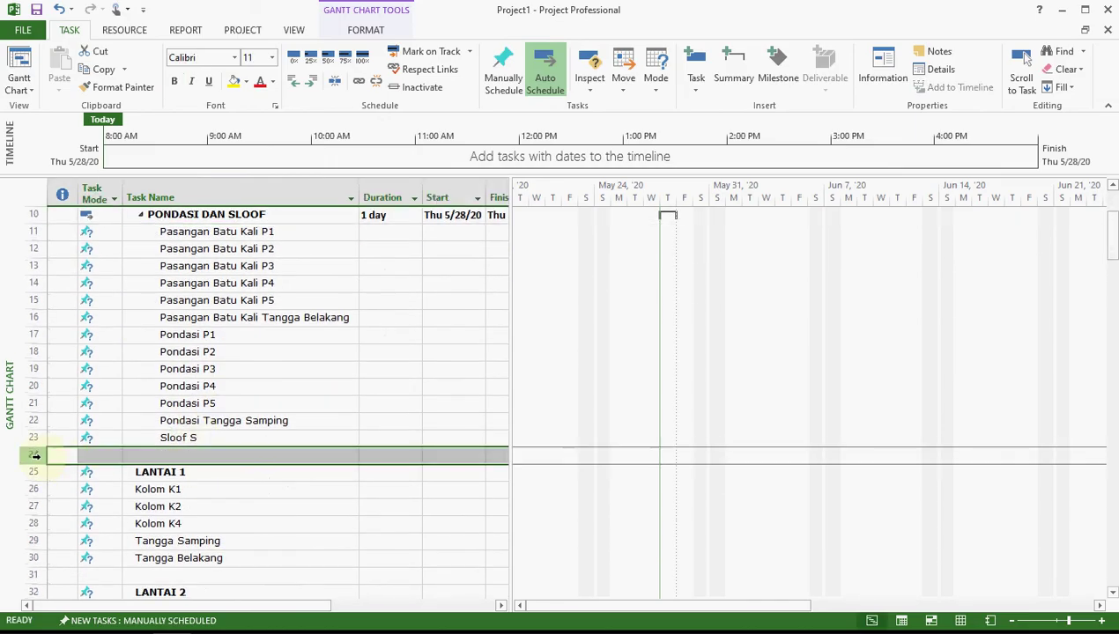
pyautogui.press('Delete')
pyautogui.press('Down')
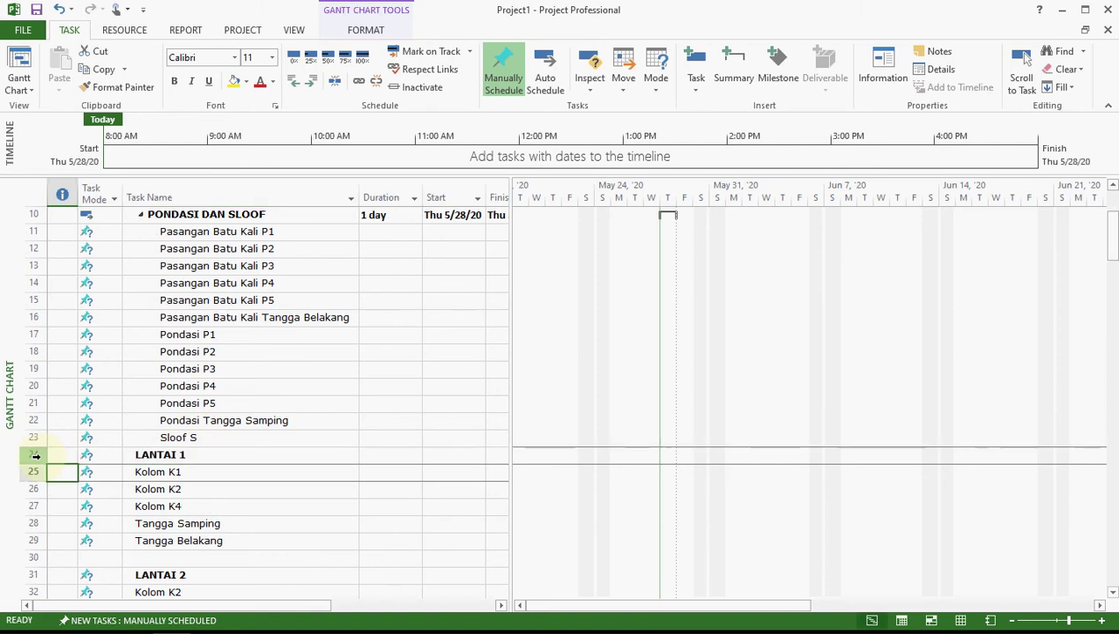
# Indent LANTAI 1 one level as a subtask of PEKERJAAN BETON BERTULANG.
pyautogui.press('Up')
pyautogui.press('Right')
pyautogui.press('Right')
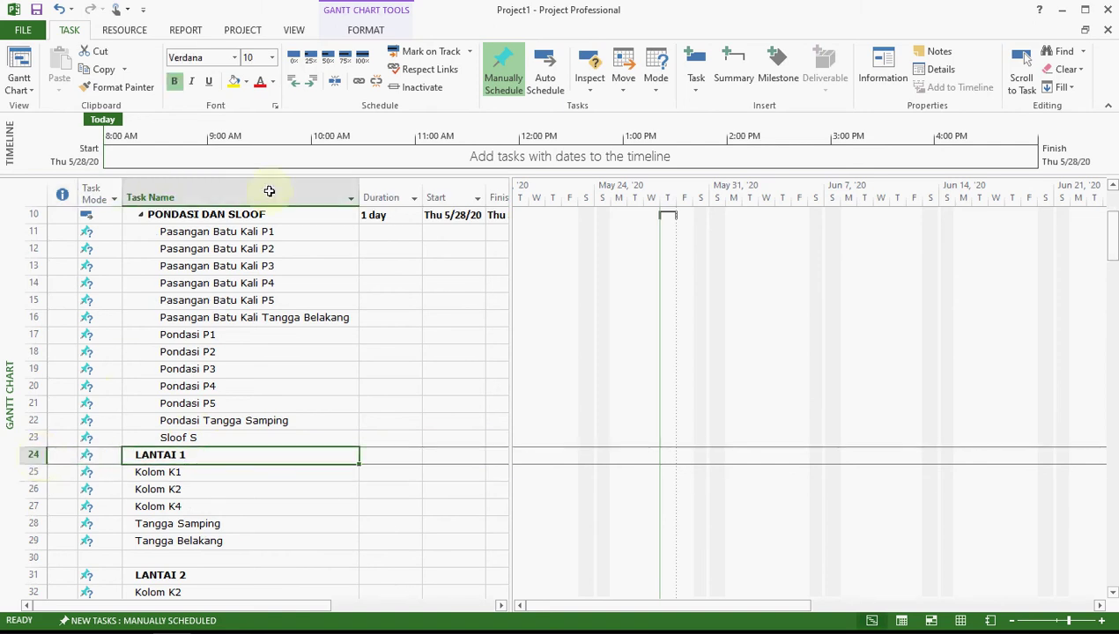
pyautogui.click(313, 81)
# Indent Kolom K1 through Tangga Belakang two levels as subtasks of LANTAI 1.
pyautogui.press('Down')
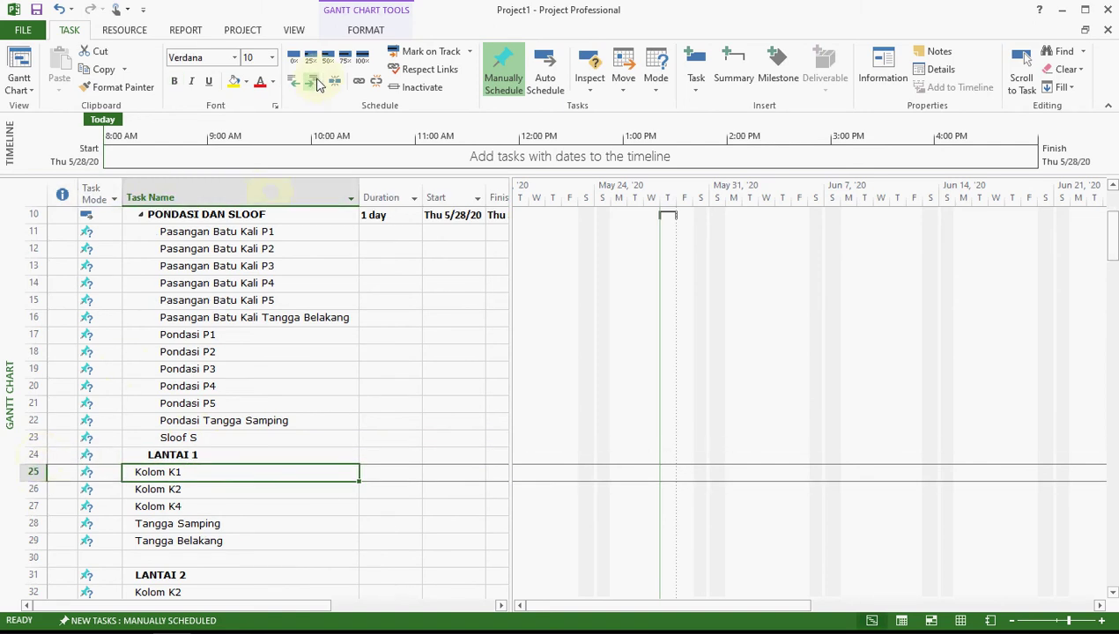
pyautogui.hotkey('shift', 'Down')
pyautogui.hotkey('shift', 'Down')
pyautogui.hotkey('shift', 'Down')
pyautogui.hotkey('shift', 'Down')
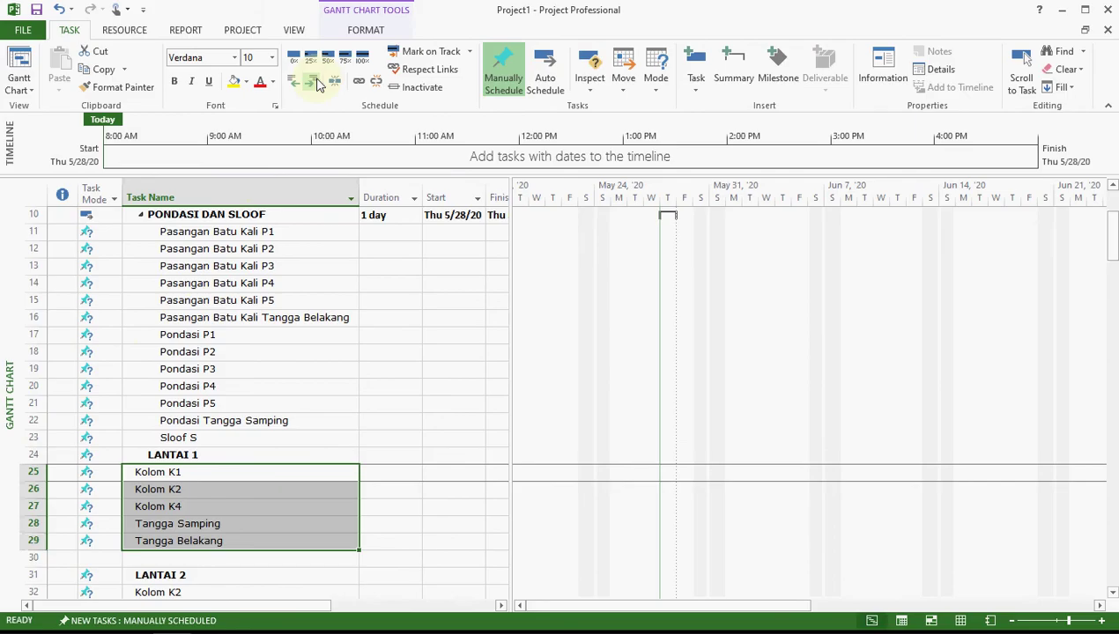
pyautogui.click(318, 81)
pyautogui.click(318, 81)
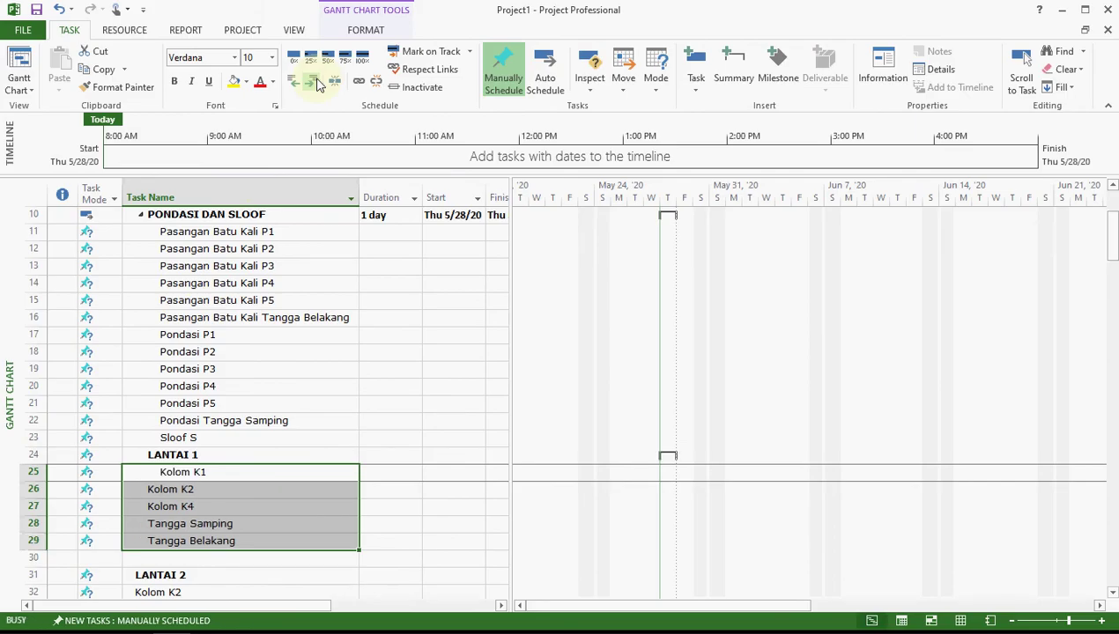
# Delete the blank row 30 between Tangga Belakang and LANTAI 2.
pyautogui.press('Down')
pyautogui.press('Down')
pyautogui.press('Down')
pyautogui.press('Down')
pyautogui.press('Down')
pyautogui.press('Down')
pyautogui.press('Down')
pyautogui.press('Down')
pyautogui.press('Down')
pyautogui.press('Down')
pyautogui.press('Down')
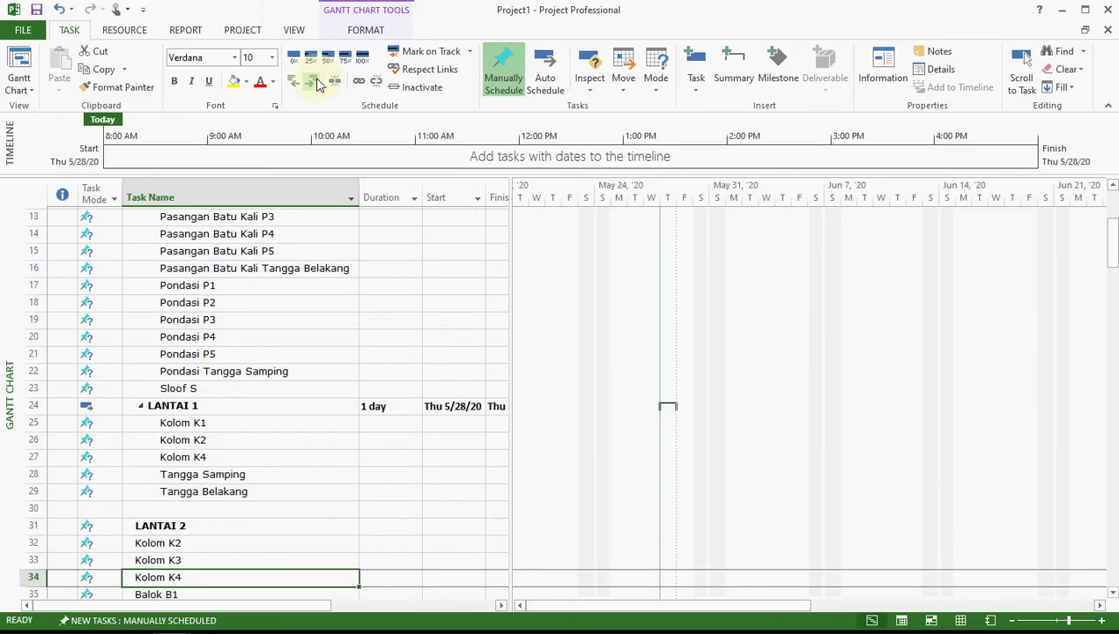
pyautogui.press('Down')
pyautogui.press('Down')
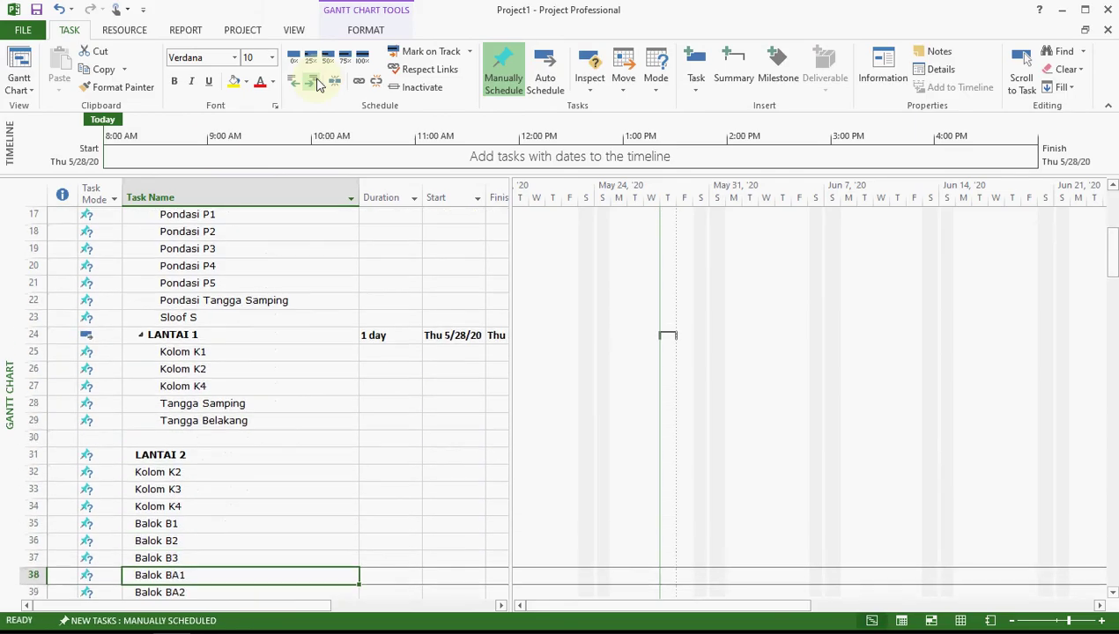
pyautogui.click(32, 438)
pyautogui.press('Delete')
pyautogui.press('Right')
pyautogui.press('Right')
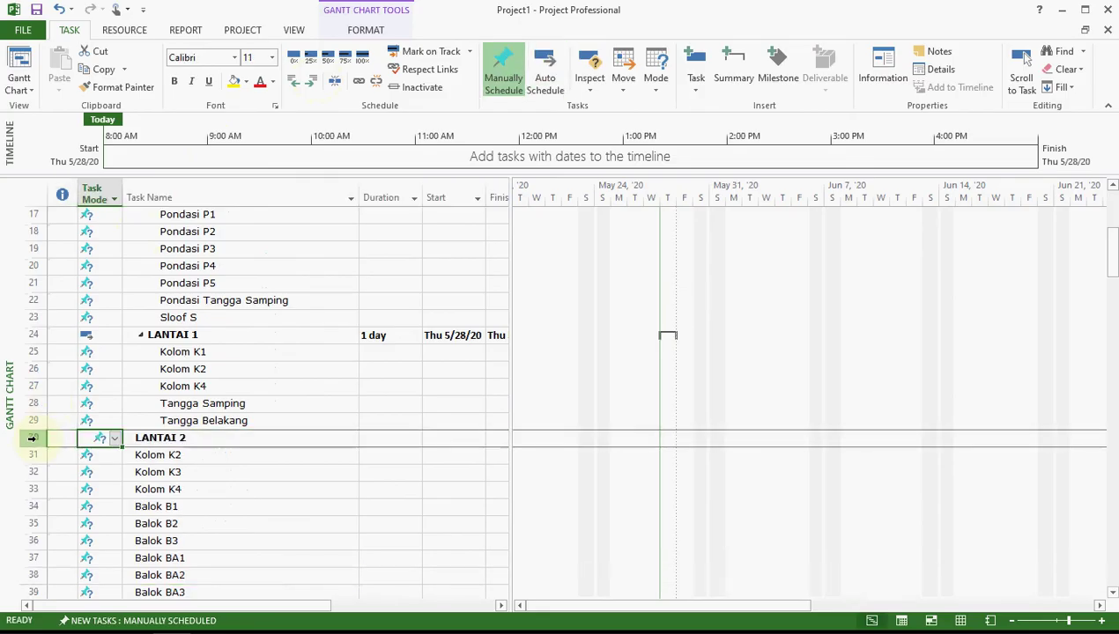
# Indent LANTAI 2 one level and its items Kolom K2 through Pelat Lantai 2 two levels as its subtasks.
pyautogui.click(310, 83)
pyautogui.press('Down')
pyautogui.hotkey('shift', 'Down')
pyautogui.hotkey('shift', 'Down')
pyautogui.hotkey('shift', 'Down')
pyautogui.hotkey('shift', 'Down')
pyautogui.hotkey('shift', 'Down')
pyautogui.hotkey('shift', 'Down')
pyautogui.hotkey('shift', 'Down')
pyautogui.hotkey('shift', 'Down')
pyautogui.hotkey('shift', 'Down')
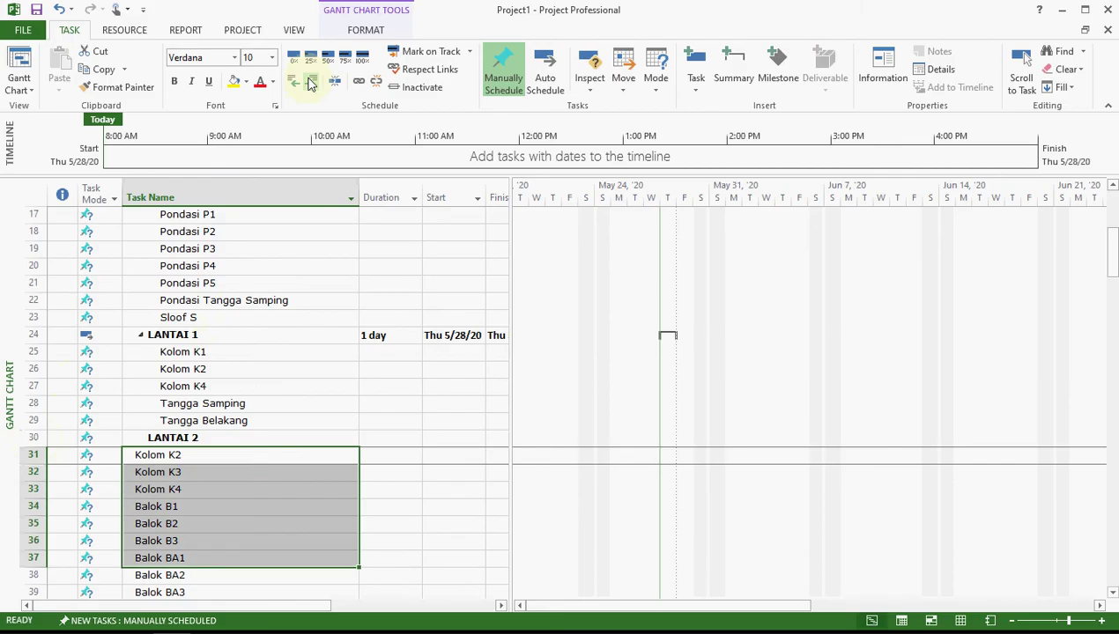
pyautogui.hotkey('shift', 'Down')
pyautogui.hotkey('shift', 'Down')
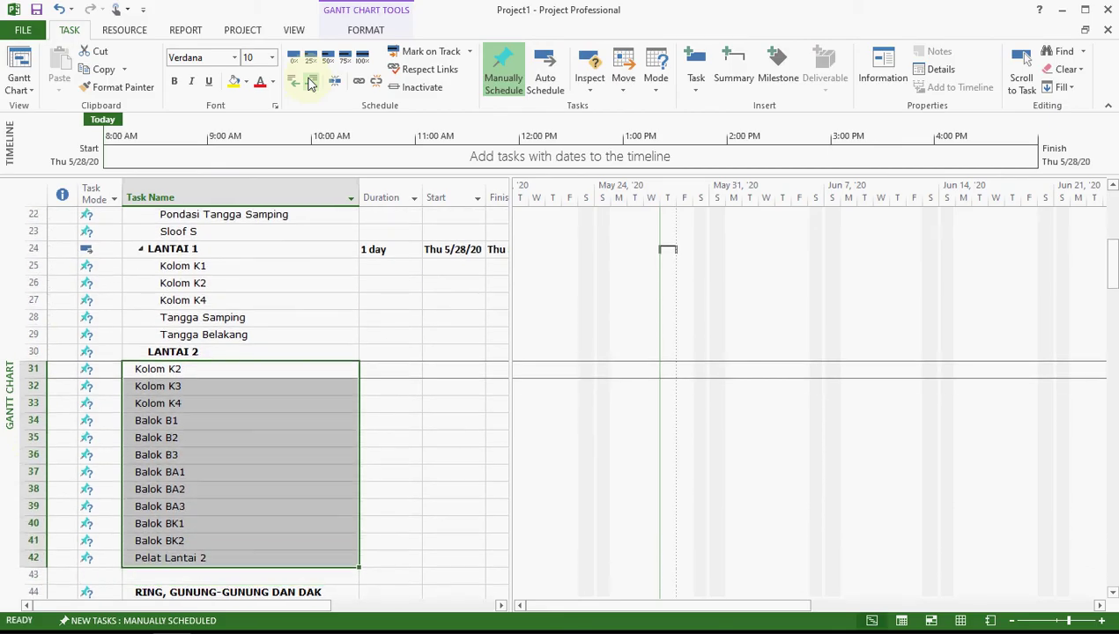
pyautogui.click(310, 84)
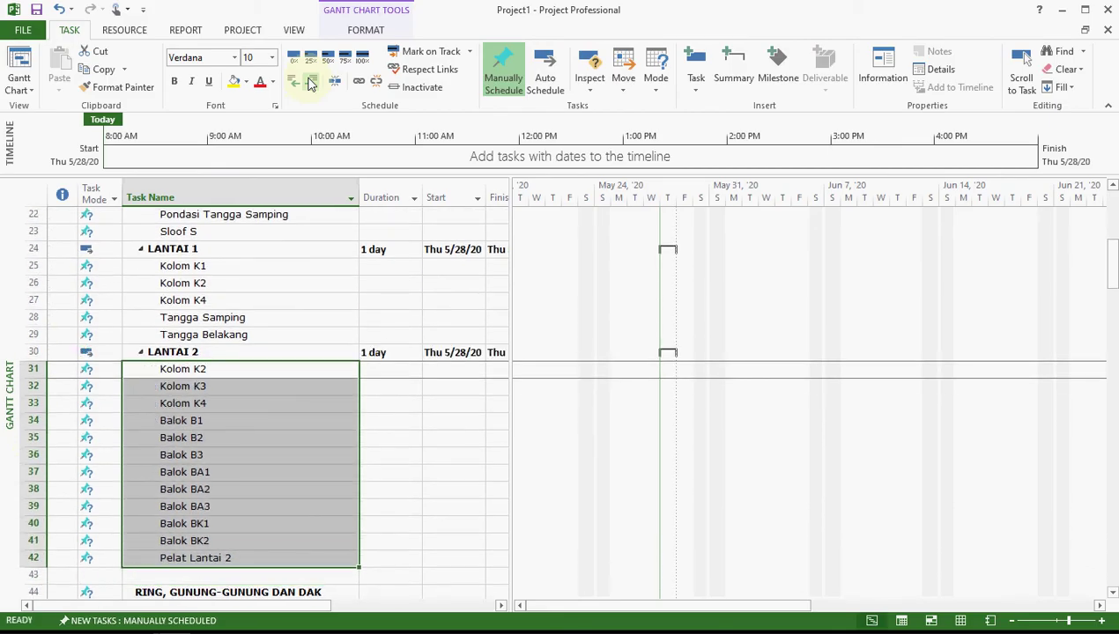
# Delete the blank row 43 between Pelat Lantai 2 and RING, GUNUNG-GUNUNG DAN DAK BETON.
pyautogui.press('Down')
pyautogui.press('Down')
pyautogui.press('Down')
pyautogui.press('Down')
pyautogui.press('Down')
pyautogui.press('Down')
pyautogui.press('Down')
pyautogui.press('Down')
pyautogui.press('Down')
pyautogui.press('Down')
pyautogui.press('Down')
pyautogui.press('Down')
pyautogui.press('Down')
pyautogui.press('Down')
pyautogui.press('Down')
pyautogui.press('Down')
pyautogui.press('Down')
pyautogui.press('Down')
pyautogui.press('Down')
pyautogui.press('Down')
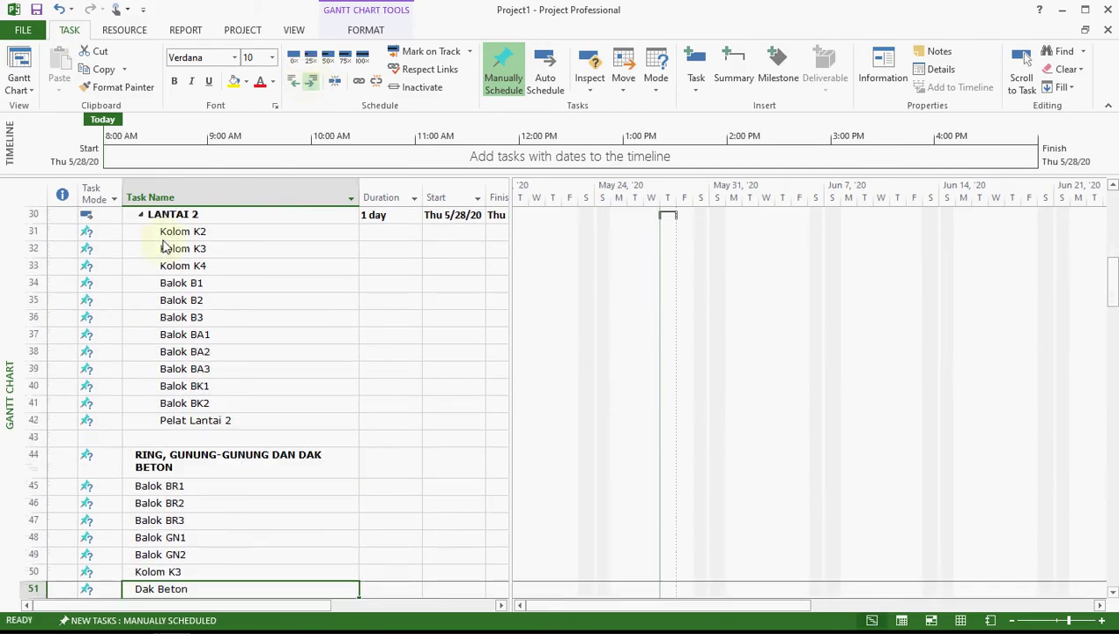
pyautogui.click(34, 438)
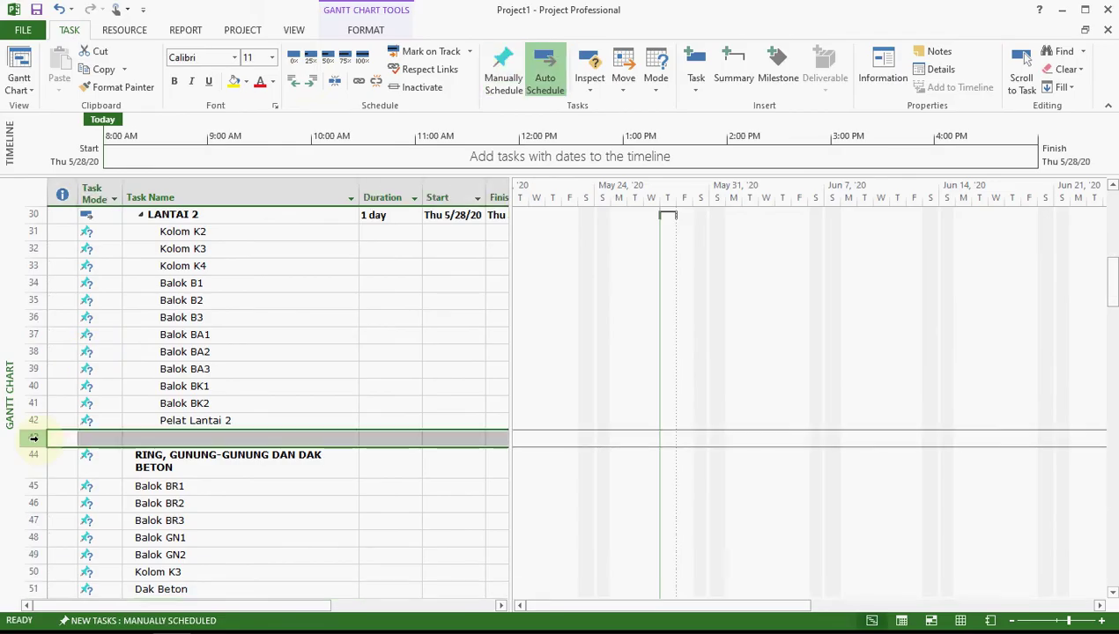
pyautogui.press('Delete')
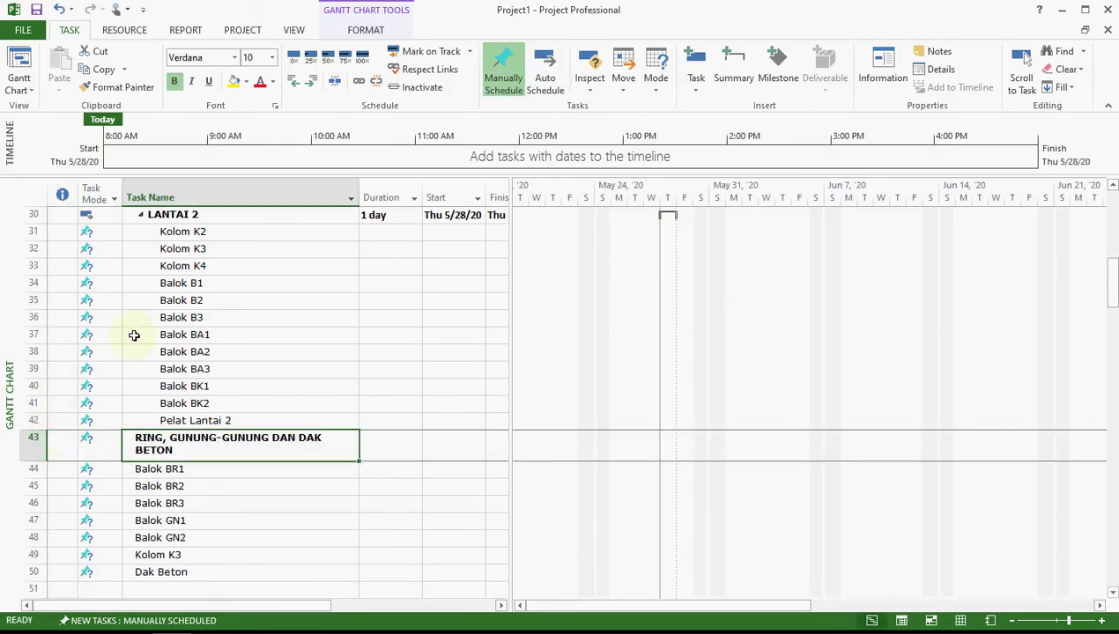
# Indent RING, GUNUNG-GUNUNG DAN DAK BETON one level and Balok BR1 through Dak Beton two levels as its subtasks.
pyautogui.click(313, 85)
pyautogui.press('Down')
pyautogui.hotkey('shift', 'Down')
pyautogui.hotkey('shift', 'Down')
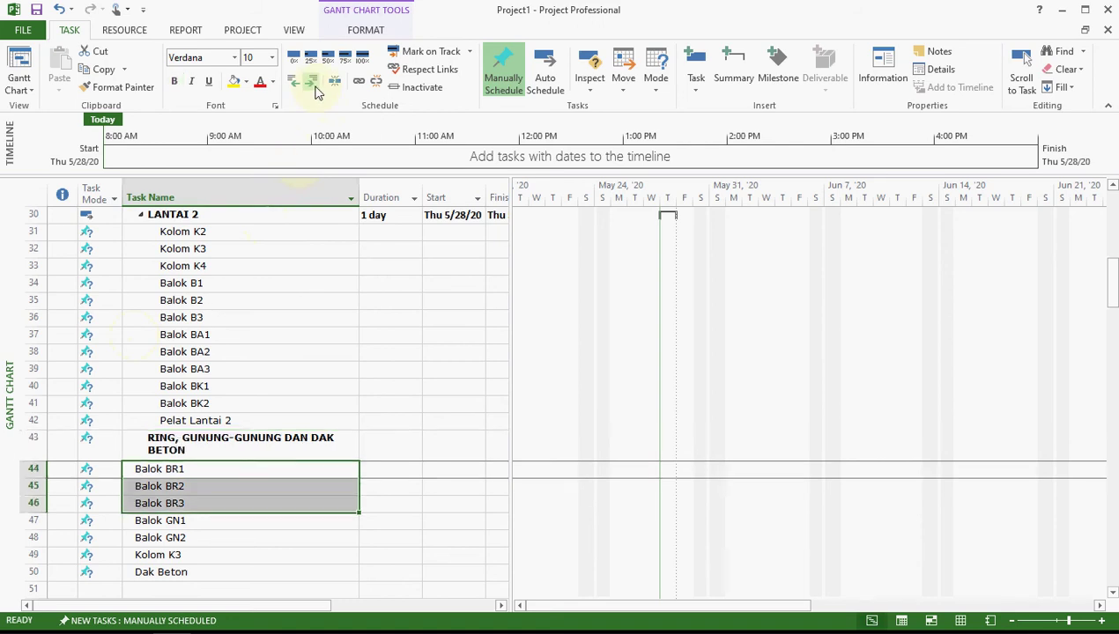
pyautogui.hotkey('shift', 'Down')
pyautogui.hotkey('shift', 'Down')
pyautogui.hotkey('shift', 'Down')
pyautogui.hotkey('shift', 'Down')
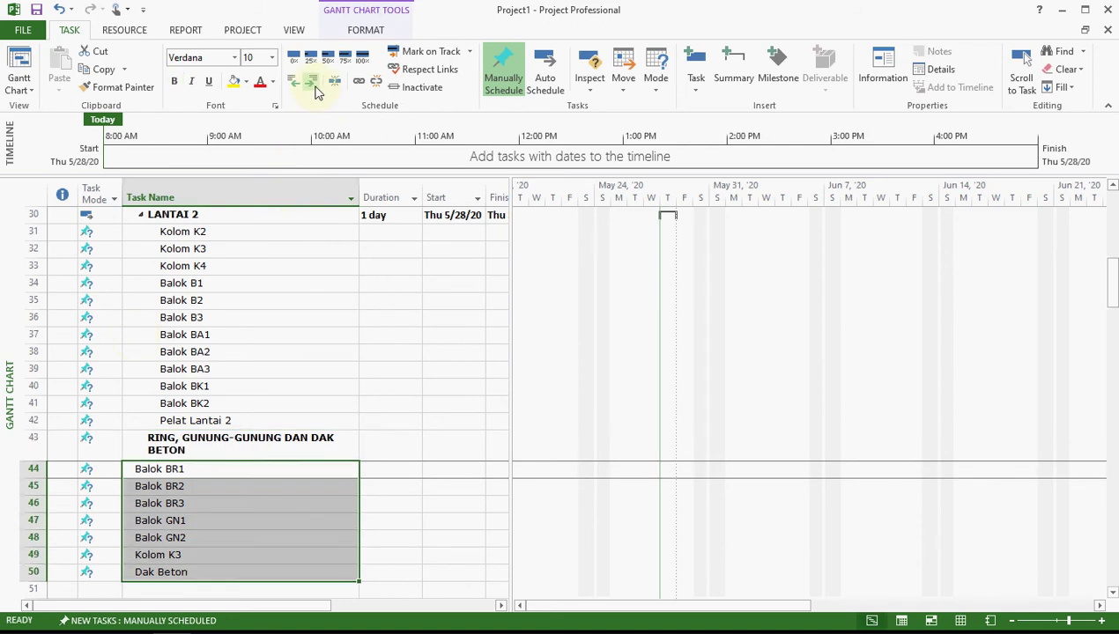
pyautogui.click(316, 89)
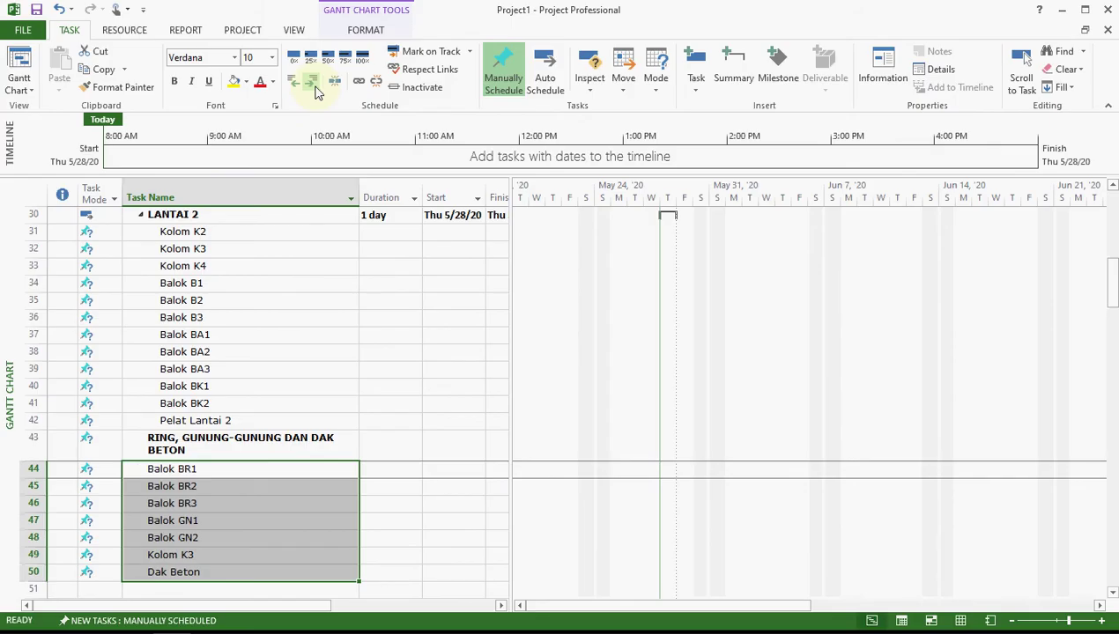
# Delete the blank row 51 between Dak Beton and PEKERJAAN RANGKA DAN PENUTUP ATAP.
pyautogui.press('Down')
pyautogui.press('Down')
pyautogui.press('Down')
pyautogui.press('Down')
pyautogui.press('Down')
pyautogui.press('Down')
pyautogui.press('Down')
pyautogui.press('Down')
pyautogui.press('Down')
pyautogui.press('Down')
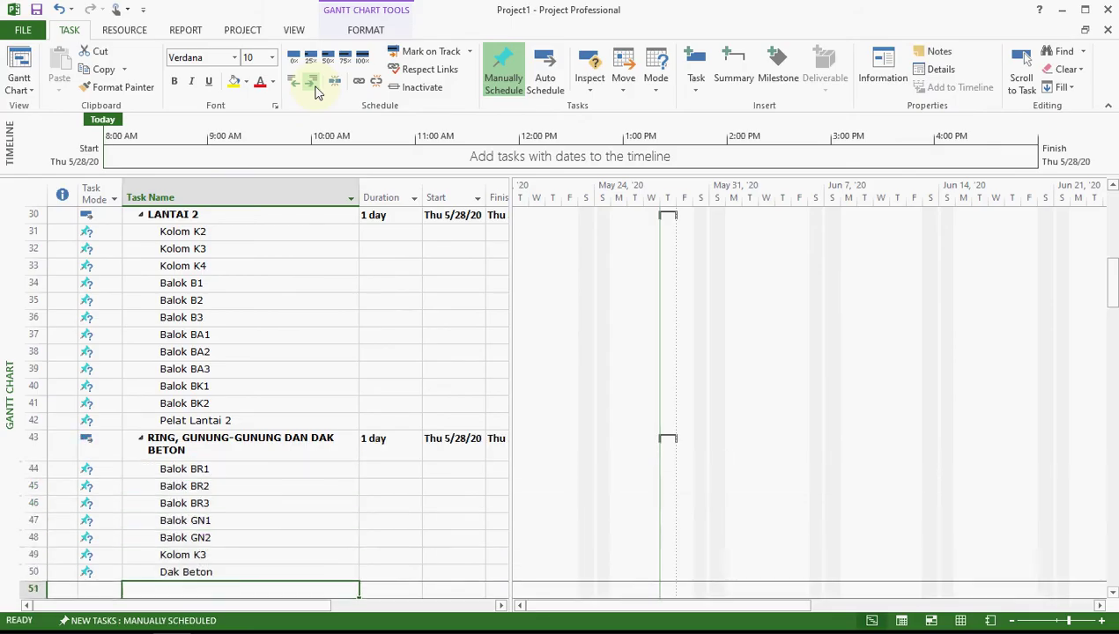
pyautogui.press('Down')
pyautogui.press('Up')
pyautogui.press('Up')
pyautogui.press('Up')
pyautogui.press('Up')
pyautogui.press('Up')
pyautogui.press('Up')
pyautogui.press('Up')
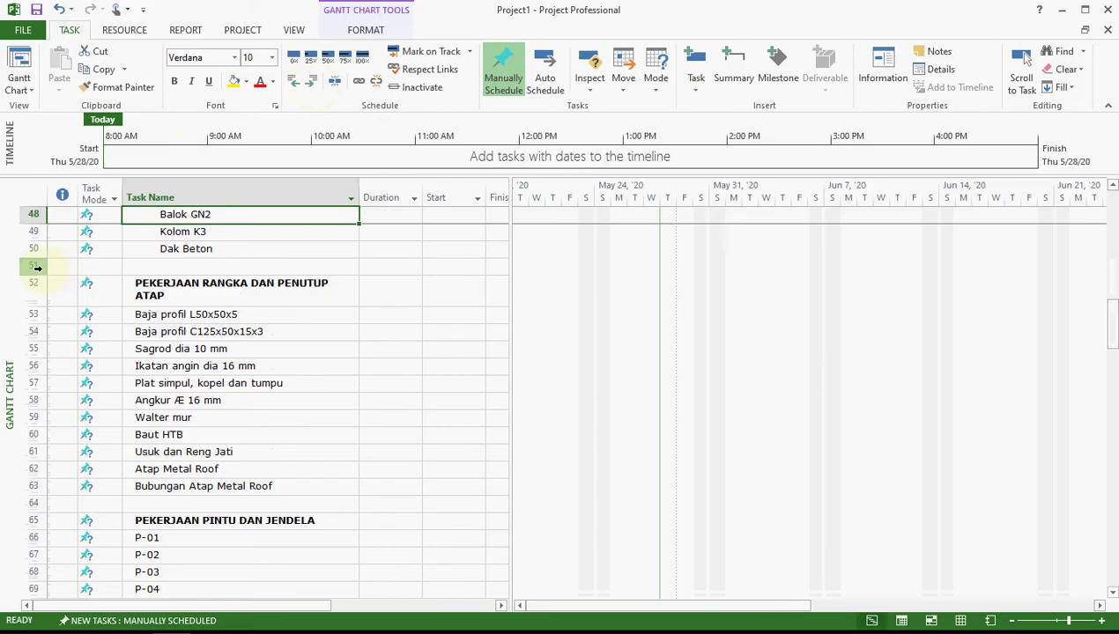
pyautogui.click(37, 266)
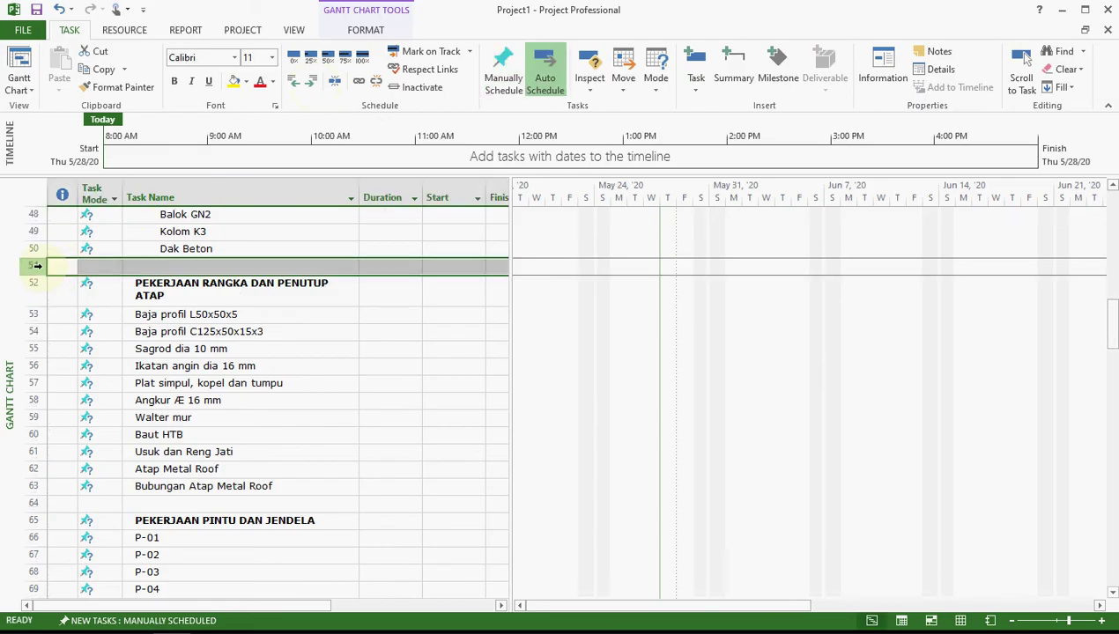
pyautogui.press('Delete')
# Indent Baja profil L50x50x5 through Bubungan Atap Metal Roof one level as subtasks of PEKERJAAN RANGKA DAN PENUTUP ATAP.
pyautogui.press('Right')
pyautogui.press('Right')
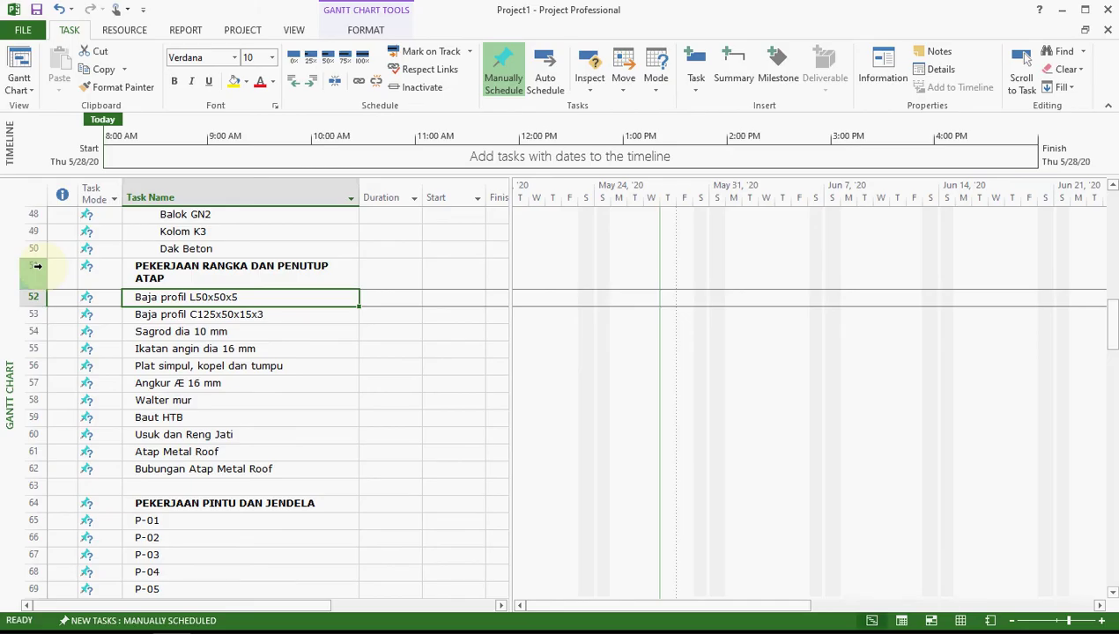
pyautogui.hotkey('shift', 'Down')
pyautogui.hotkey('shift', 'Down')
pyautogui.hotkey('shift', 'Down')
pyautogui.hotkey('shift', 'Down')
pyautogui.hotkey('shift', 'Down')
pyautogui.hotkey('shift', 'Down')
pyautogui.hotkey('shift', 'Down')
pyautogui.hotkey('shift', 'Down')
pyautogui.hotkey('shift', 'Down')
pyautogui.hotkey('shift', 'Down')
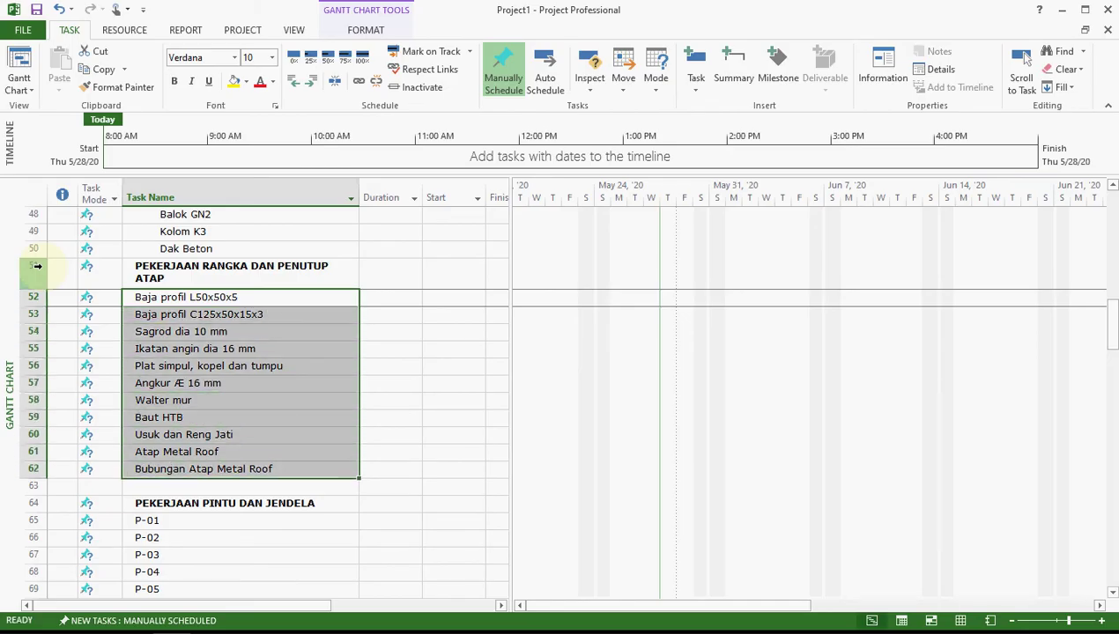
pyautogui.click(315, 83)
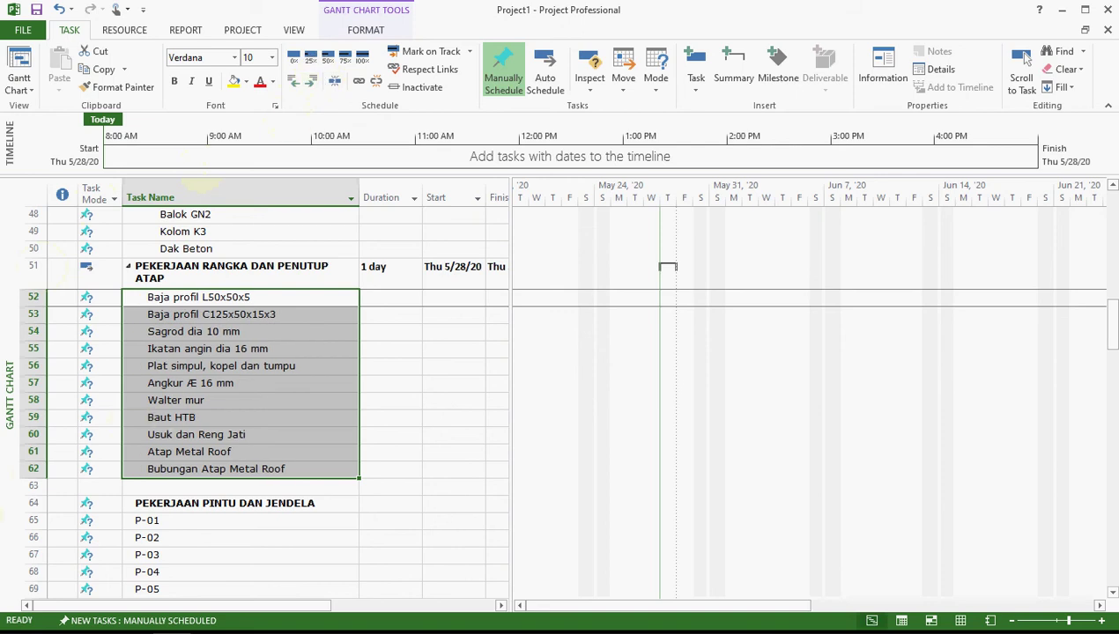
# Delete the blank row 63 above PEKERJAAN PINTU DAN JENDELA and indent P-01 through J-06 one level as its subtasks.
pyautogui.click(30, 485)
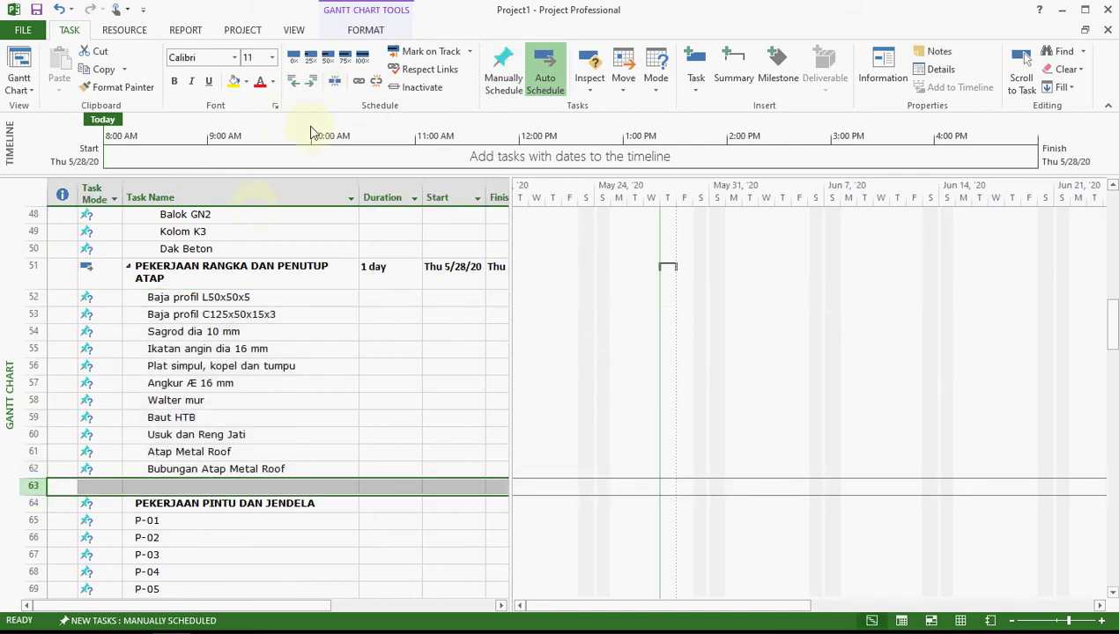
pyautogui.press('Delete')
pyautogui.press('Down')
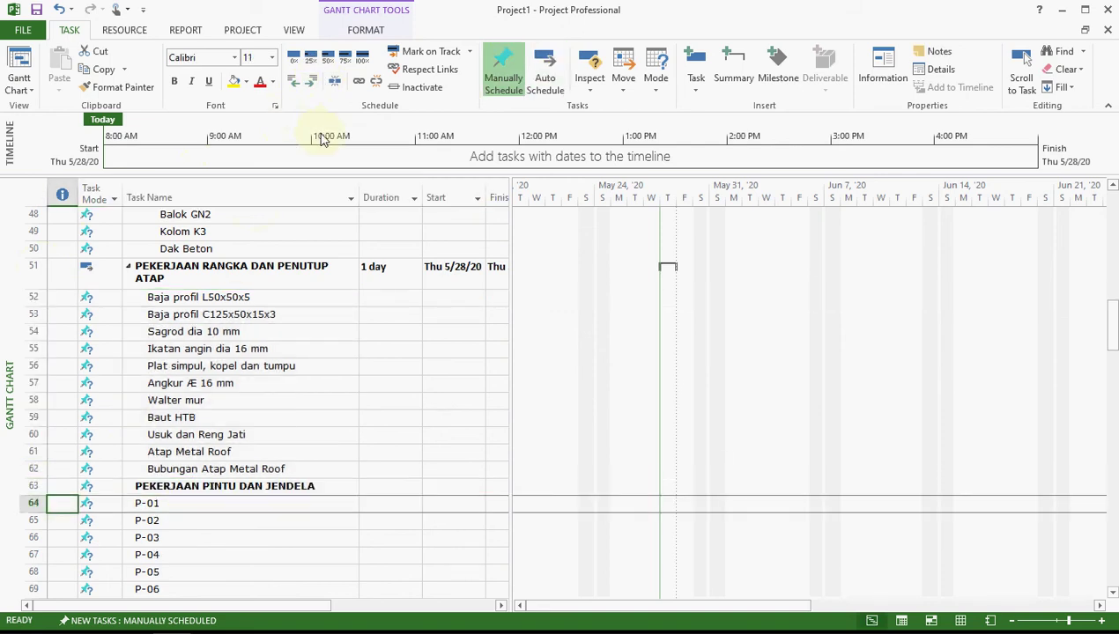
pyautogui.press('Right')
pyautogui.press('Right')
pyautogui.hotkey('shift', 'Down')
pyautogui.hotkey('shift', 'Down')
pyautogui.hotkey('shift', 'Down')
pyautogui.hotkey('shift', 'Down')
pyautogui.hotkey('shift', 'Down')
pyautogui.hotkey('shift', 'Down')
pyautogui.hotkey('shift', 'Down')
pyautogui.hotkey('shift', 'Down')
pyautogui.hotkey('shift', 'Down')
pyautogui.hotkey('shift', 'Down')
pyautogui.hotkey('shift', 'Down')
pyautogui.hotkey('shift', 'Down')
pyautogui.hotkey('shift', 'Down')
pyautogui.hotkey('shift', 'Down')
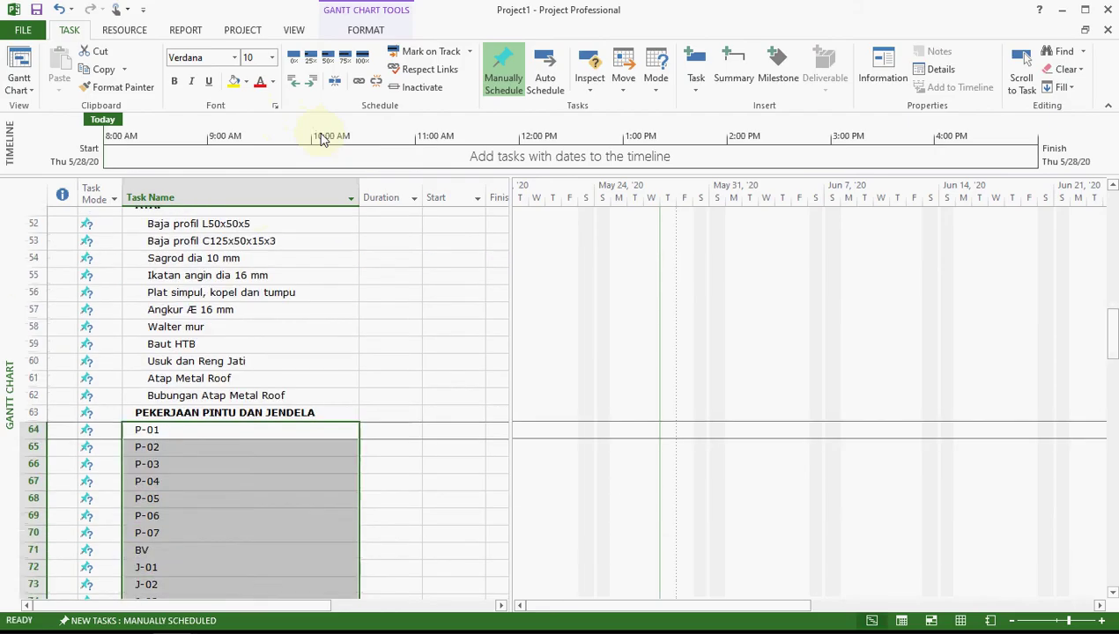
pyautogui.hotkey('shift', 'Up')
pyautogui.hotkey('shift', 'Up')
pyautogui.hotkey('shift', 'Down')
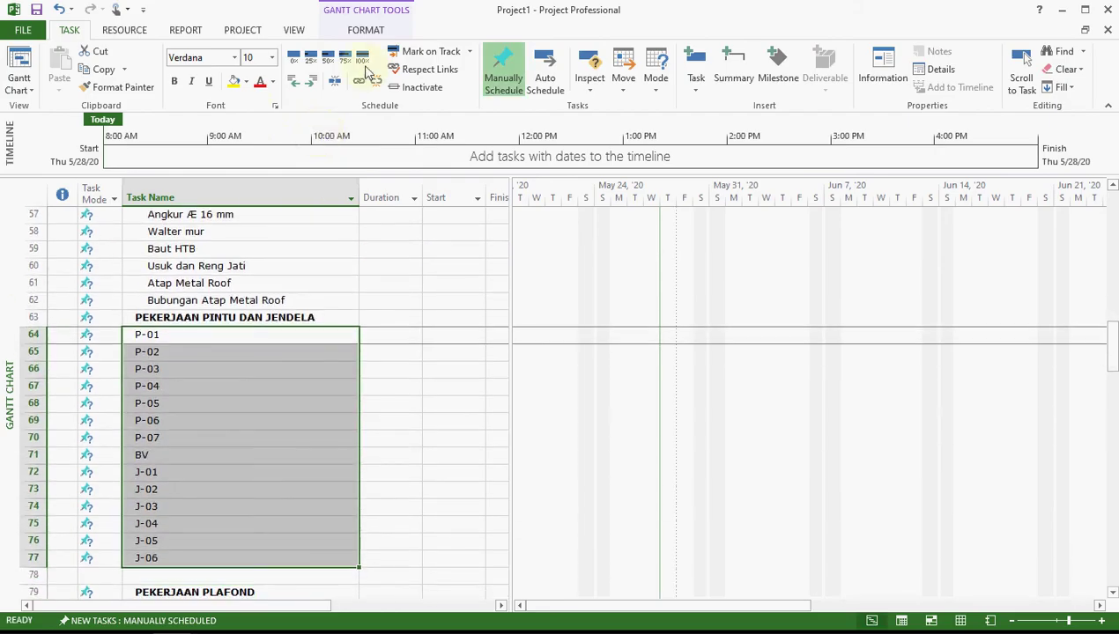
pyautogui.click(311, 82)
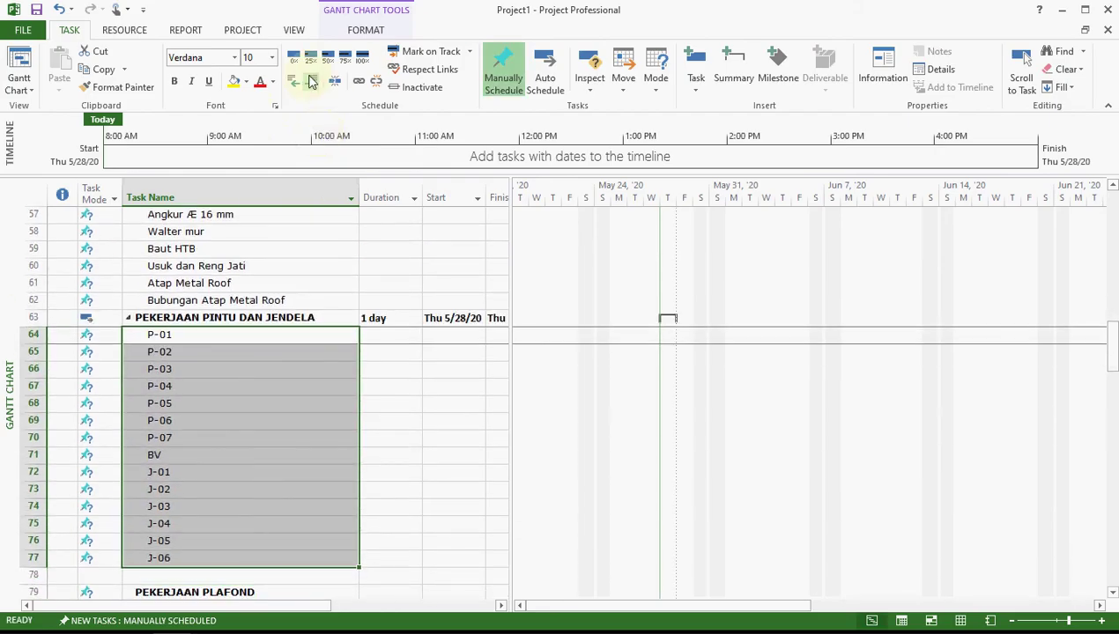
# Delete the blank row 78 between J-06 and PEKERJAAN PLAFOND.
pyautogui.press('Down')
pyautogui.press('Down')
pyautogui.press('Down')
pyautogui.press('Down')
pyautogui.press('Down')
pyautogui.press('Down')
pyautogui.press('Down')
pyautogui.press('Down')
pyautogui.press('Down')
pyautogui.press('Down')
pyautogui.press('Down')
pyautogui.press('Down')
pyautogui.press('Down')
pyautogui.press('Down')
pyautogui.press('Down')
pyautogui.press('Down')
pyautogui.press('Down')
pyautogui.press('Down')
pyautogui.press('Down')
pyautogui.press('Down')
pyautogui.press('Down')
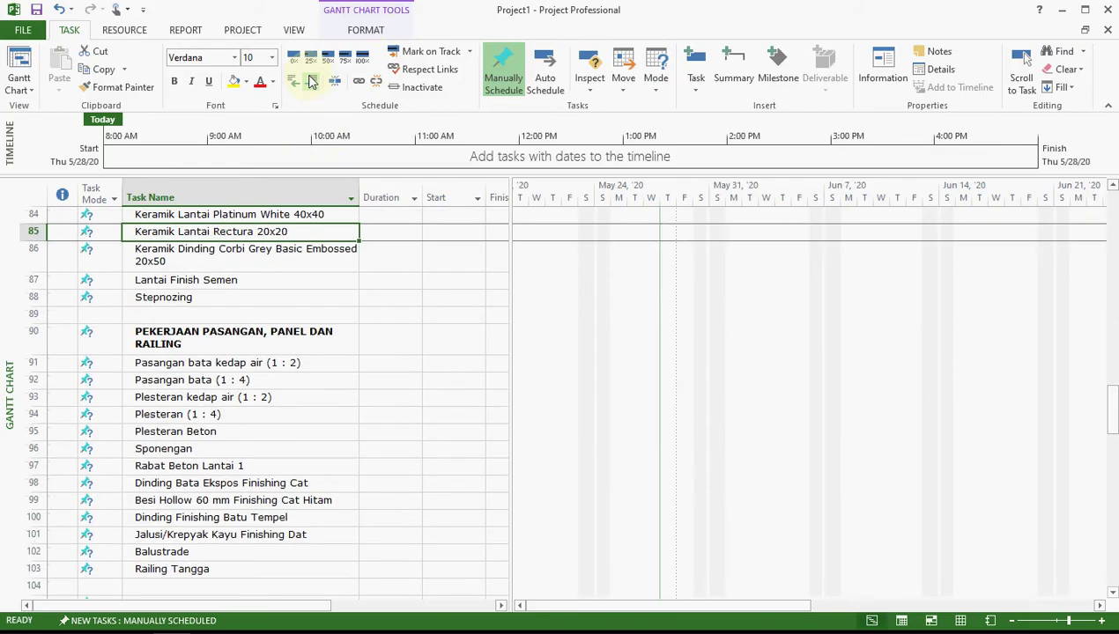
pyautogui.press('Up')
pyautogui.press('Up')
pyautogui.press('Up')
pyautogui.press('Up')
pyautogui.press('Up')
pyautogui.press('Up')
pyautogui.press('Up')
pyautogui.press('Up')
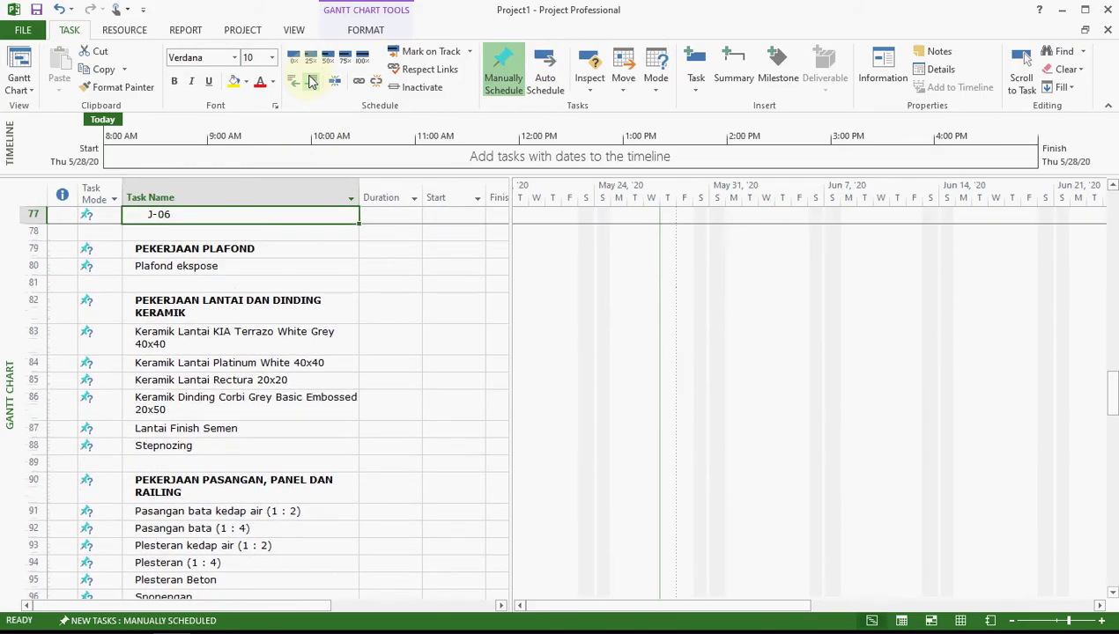
pyautogui.click(36, 233)
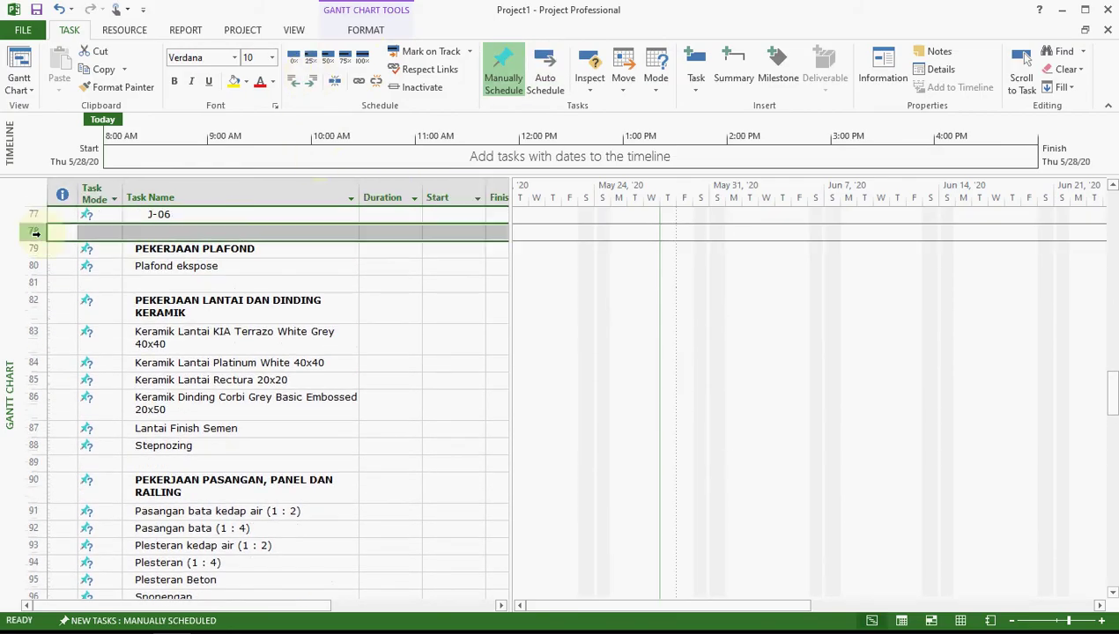
pyautogui.press('Delete')
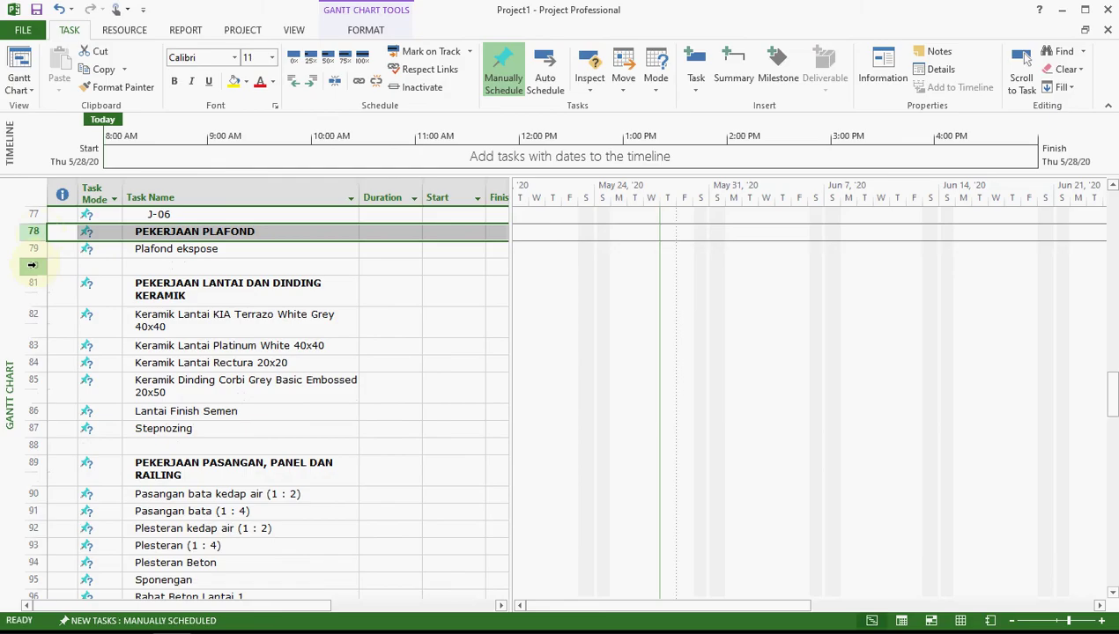
# Delete the blank rows above PEKERJAAN LANTAI DAN DINDING KERAMIK and above PEKERJAAN PASANGAN, PANEL DAN RAILING.
pyautogui.click(33, 265)
pyautogui.moveTo(31, 265); pyautogui.dragTo(29, 427)
pyautogui.press('Delete')
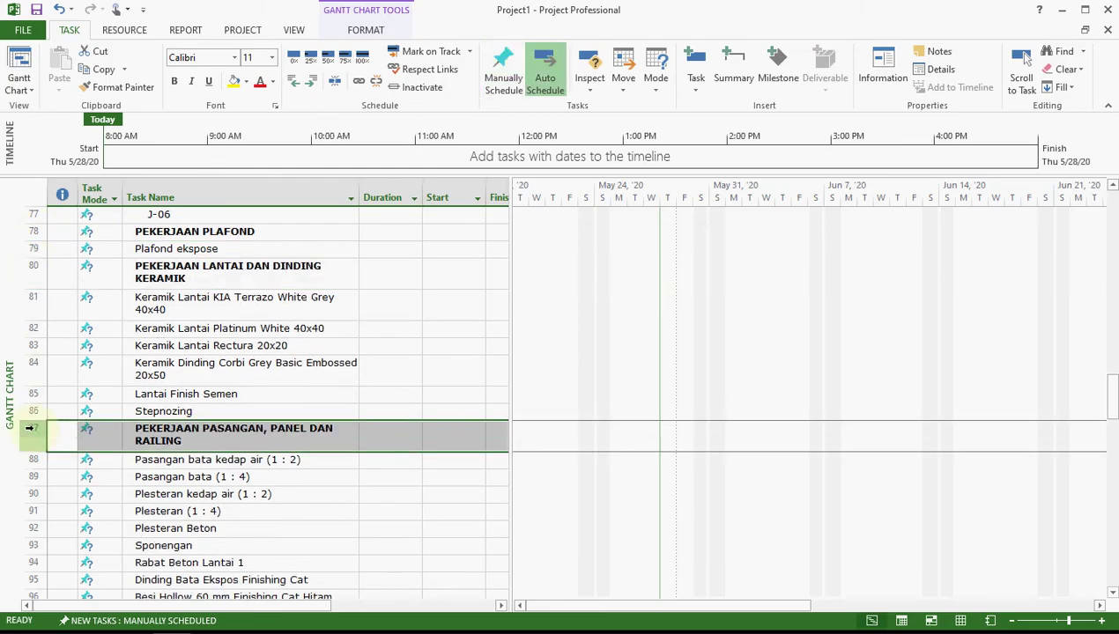
# Indent Plafond ekspose one level as a subtask of PEKERJAAN PLAFOND.
pyautogui.press('Up')
pyautogui.press('Up')
pyautogui.press('Up')
pyautogui.press('Up')
pyautogui.press('Up')
pyautogui.press('Up')
pyautogui.press('Up')
pyautogui.press('Up')
pyautogui.press('Up')
pyautogui.press('Up')
pyautogui.press('Up')
pyautogui.press('Up')
pyautogui.press('Down')
pyautogui.press('Down')
pyautogui.press('Down')
pyautogui.press('Down')
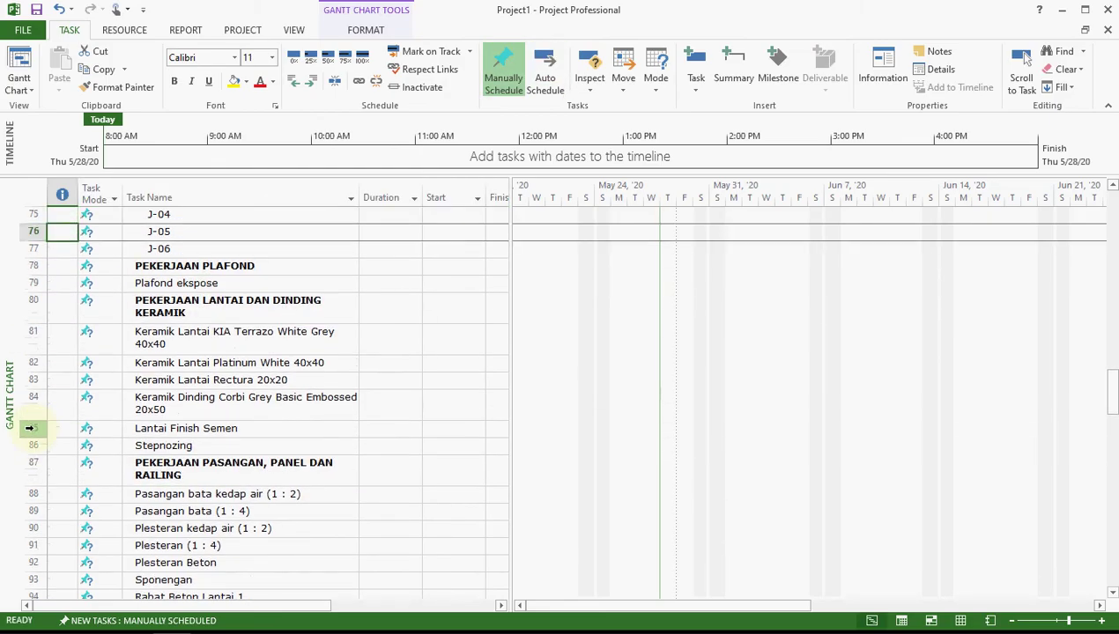
pyautogui.press('Right')
pyautogui.press('Right')
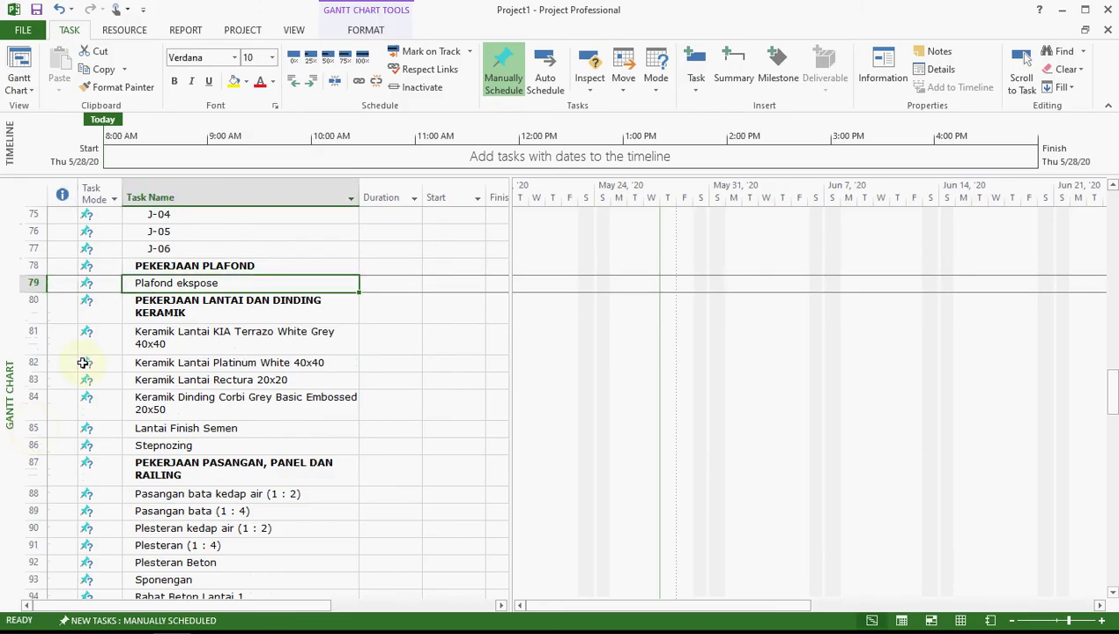
pyautogui.click(313, 82)
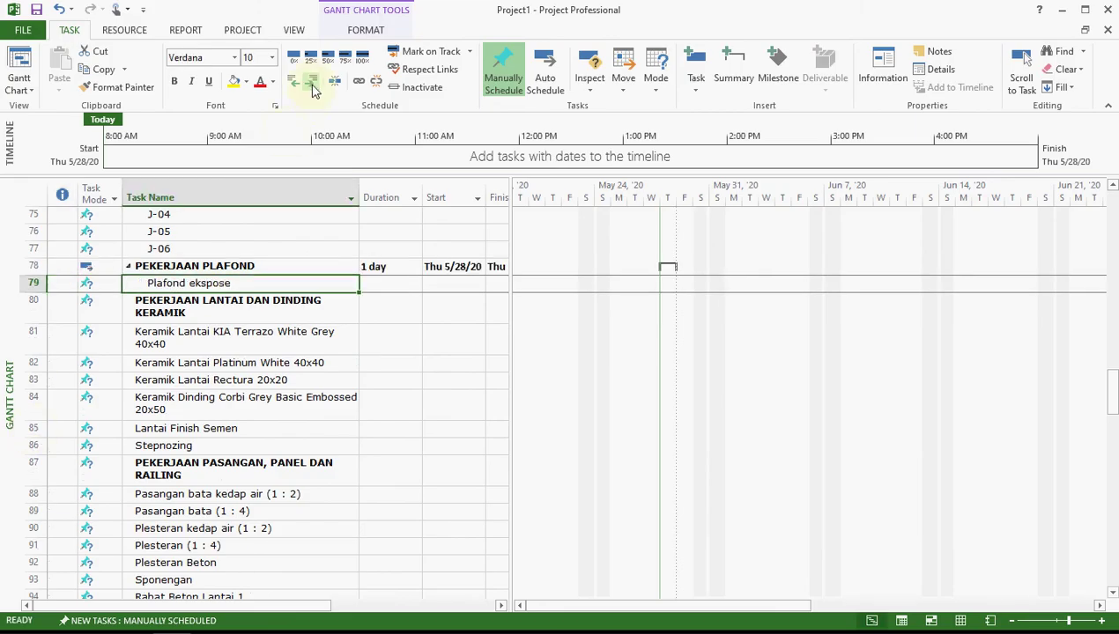
# Indent Keramik Lantai KIA Terrazo White Grey 40x40 through Stepnozing one level as subtasks of PEKERJAAN LANTAI DAN DINDING KERAMIK.
pyautogui.press('Down')
pyautogui.press('Down')
pyautogui.hotkey('shift', 'Down')
pyautogui.hotkey('shift', 'Down')
pyautogui.hotkey('shift', 'Down')
pyautogui.hotkey('shift', 'Down')
pyautogui.hotkey('shift', 'Down')
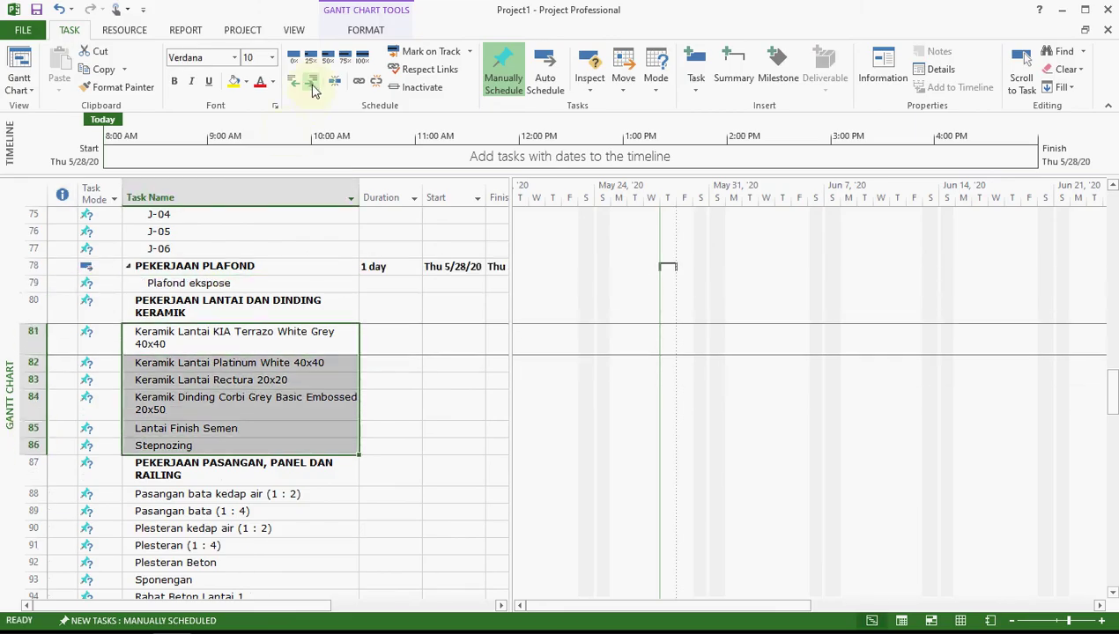
pyautogui.click(313, 84)
# Indent Pasangan bata kedap air (1 : 2) through Railing Tangga one level as subtasks of PEKERJAAN PASANGAN, PANEL DAN RAILING.
pyautogui.press('Down')
pyautogui.press('Down')
pyautogui.press('Down')
pyautogui.press('Down')
pyautogui.press('Down')
pyautogui.press('Down')
pyautogui.press('Down')
pyautogui.press('Down')
pyautogui.press('Down')
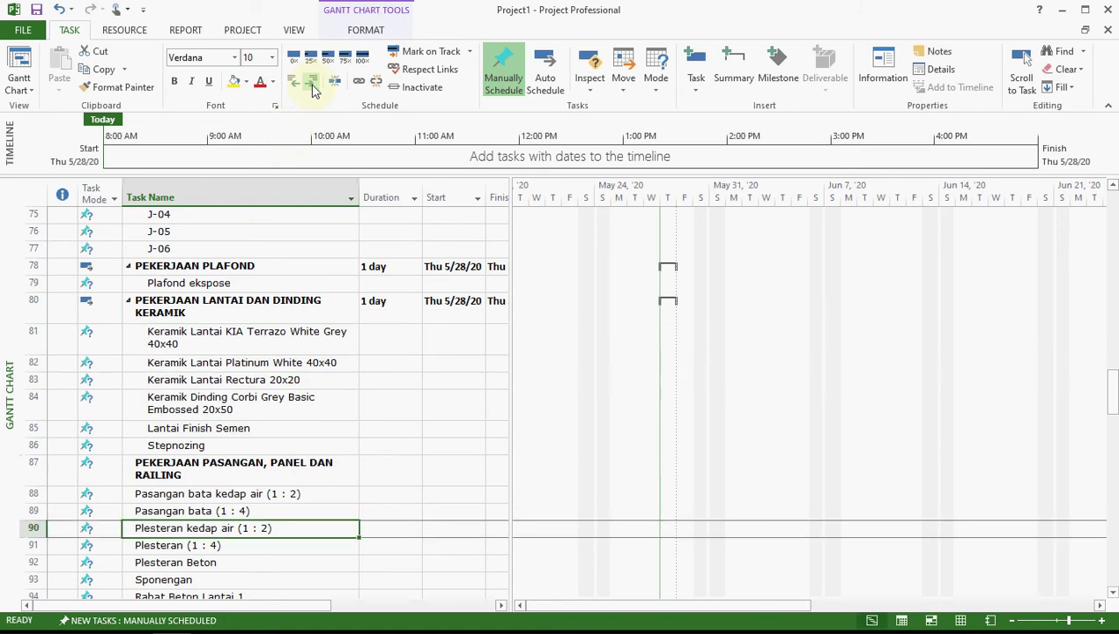
pyautogui.press('Up')
pyautogui.press('Up')
pyautogui.hotkey('shift', 'Down')
pyautogui.hotkey('shift', 'Down')
pyautogui.hotkey('shift', 'Down')
pyautogui.hotkey('shift', 'Down')
pyautogui.hotkey('shift', 'Down')
pyautogui.hotkey('shift', 'Down')
pyautogui.hotkey('shift', 'Down')
pyautogui.hotkey('shift', 'Down')
pyautogui.hotkey('shift', 'Down')
pyautogui.hotkey('shift', 'Down')
pyautogui.hotkey('shift', 'Down')
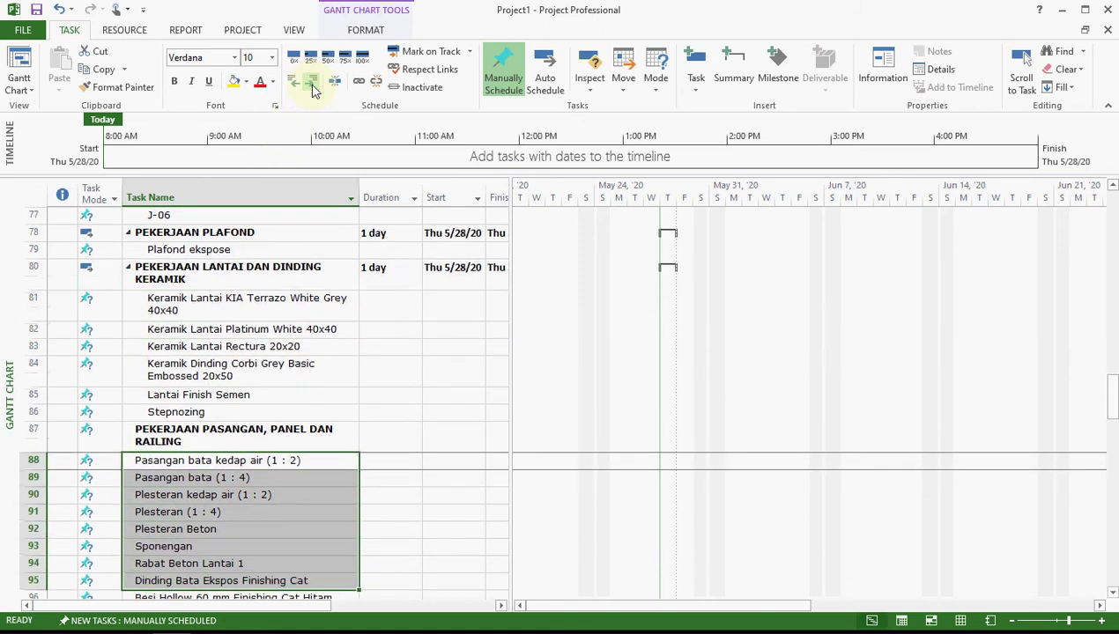
pyautogui.hotkey('shift', 'Down')
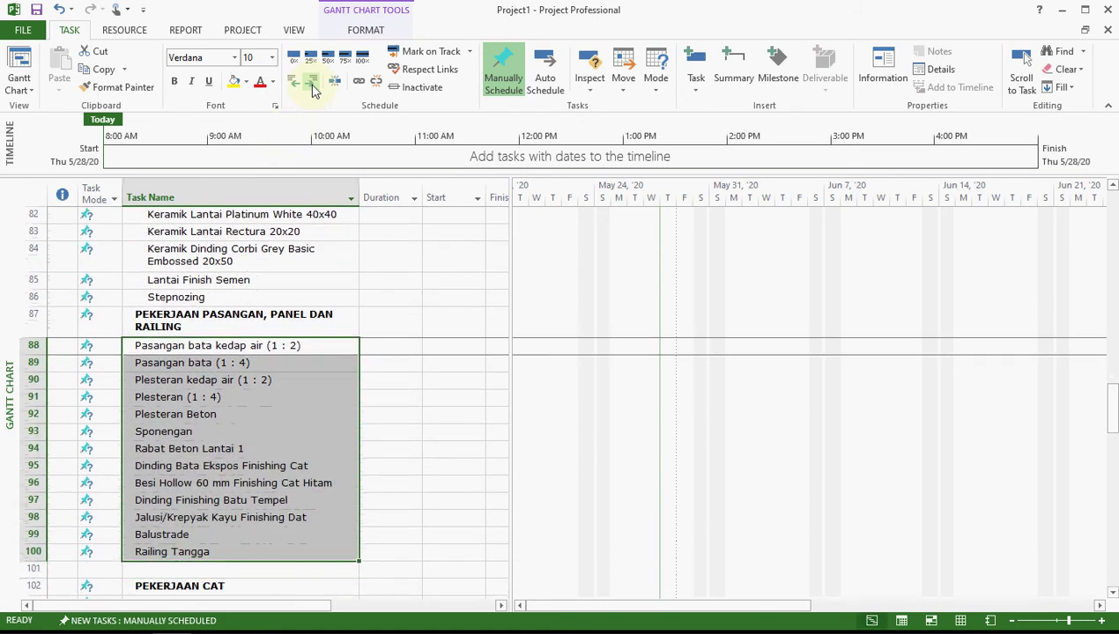
pyautogui.click(312, 82)
# Delete the blank rows above PEKERJAAN CAT, PEKERJAAN SANITARY FIXTURES and PEKERJAAN PLUMBING.
pyautogui.press('Down')
pyautogui.press('Down')
pyautogui.press('Down')
pyautogui.press('Down')
pyautogui.press('Down')
pyautogui.press('Down')
pyautogui.press('Down')
pyautogui.press('Down')
pyautogui.press('Down')
pyautogui.press('Down')
pyautogui.press('Down')
pyautogui.press('Down')
pyautogui.press('Down')
pyautogui.press('Down')
pyautogui.press('Down')
pyautogui.press('Down')
pyautogui.press('Down')
pyautogui.press('Down')
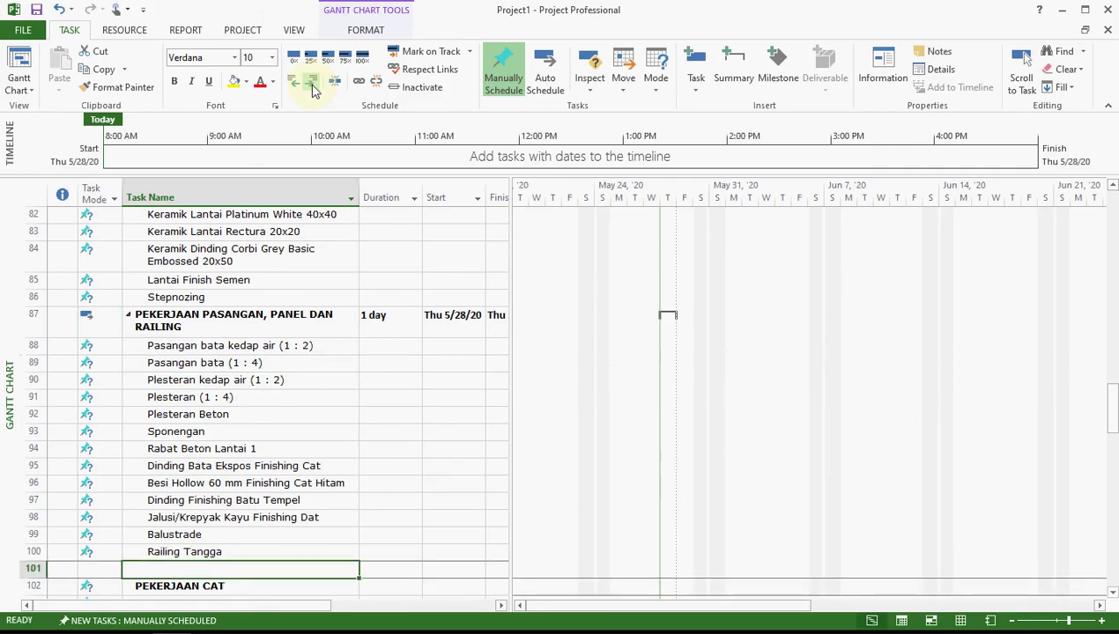
pyautogui.press('Down')
pyautogui.press('Down')
pyautogui.press('Down')
pyautogui.press('Down')
pyautogui.press('Down')
pyautogui.press('Down')
pyautogui.press('Down')
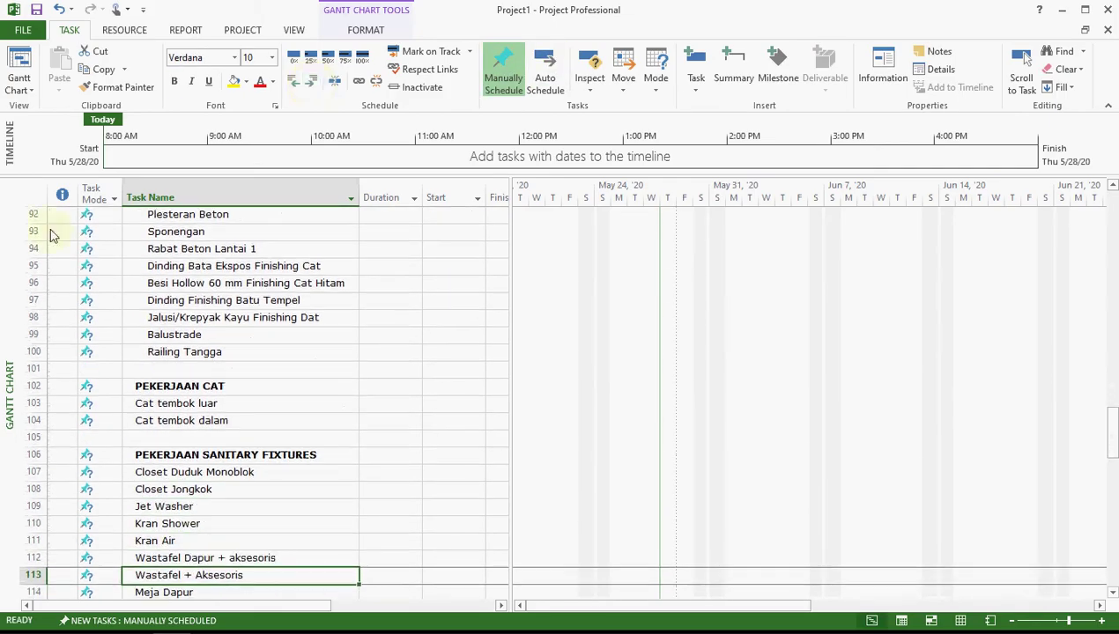
pyautogui.click(31, 368)
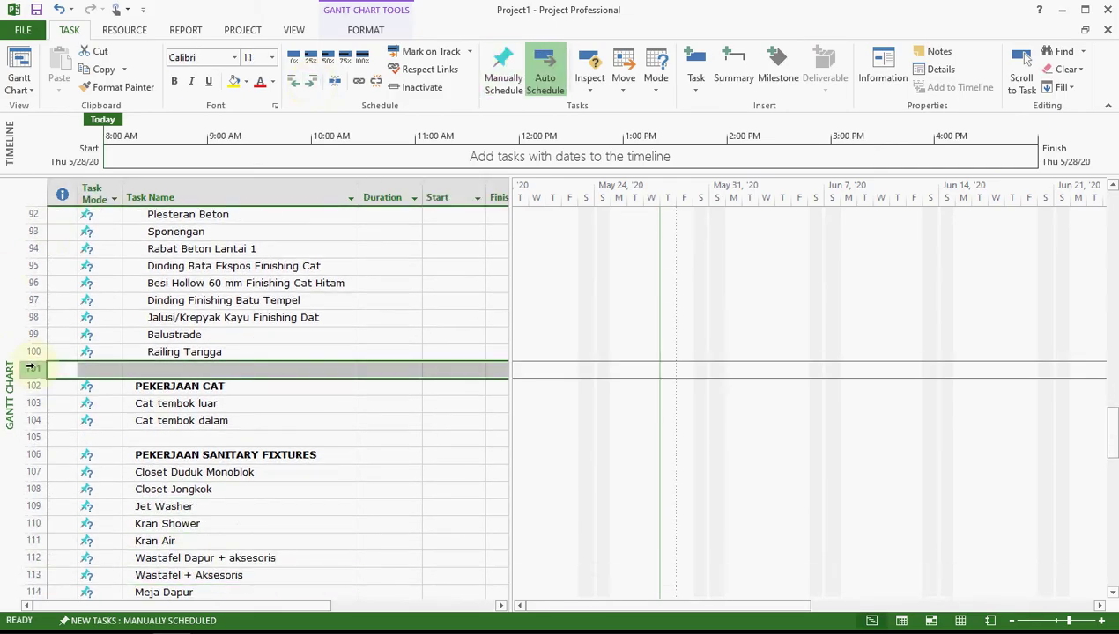
pyautogui.press('Delete')
pyautogui.click(31, 420)
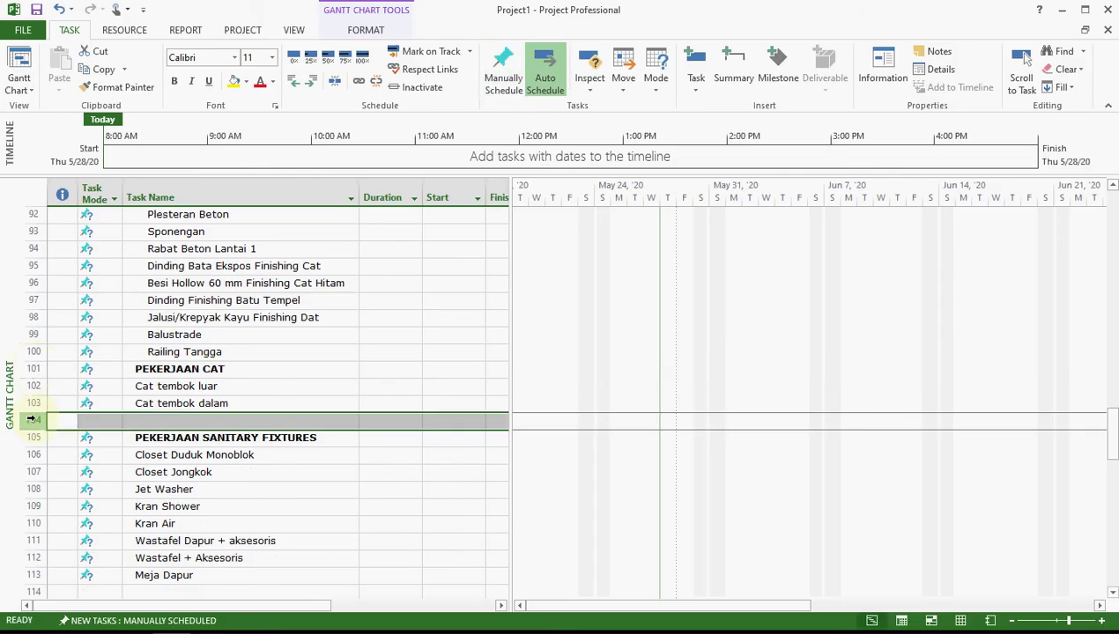
pyautogui.press('Delete')
pyautogui.click(34, 575)
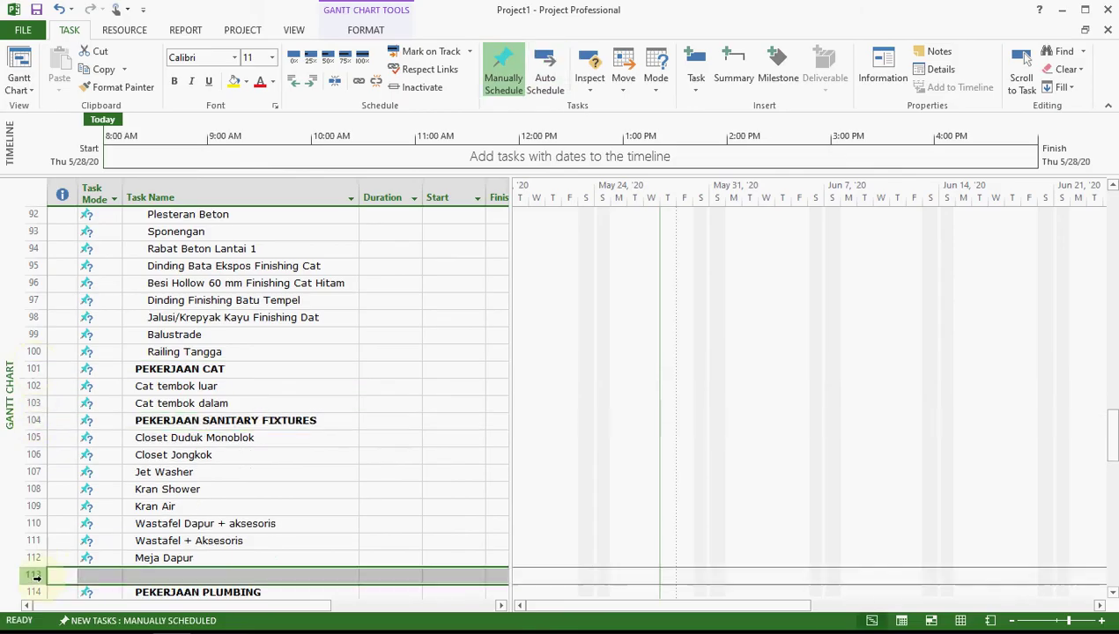
pyautogui.press('Delete')
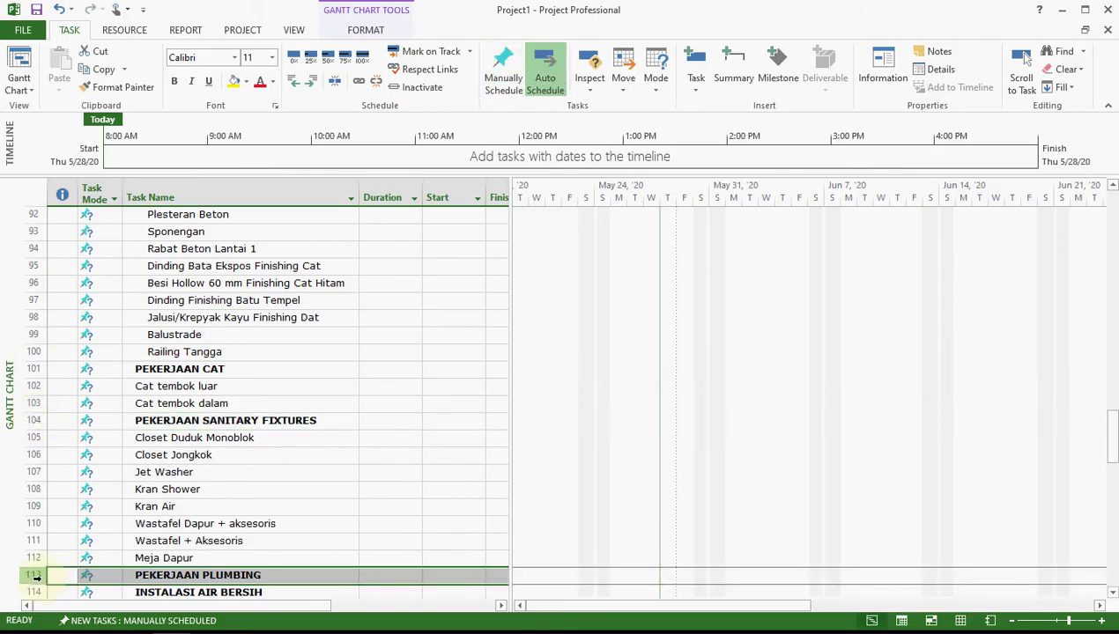
# Indent Cat tembok luar and Cat tembok dalam one level as subtasks of PEKERJAAN CAT.
pyautogui.click(238, 390)
pyautogui.hotkey('shift', 'Down')
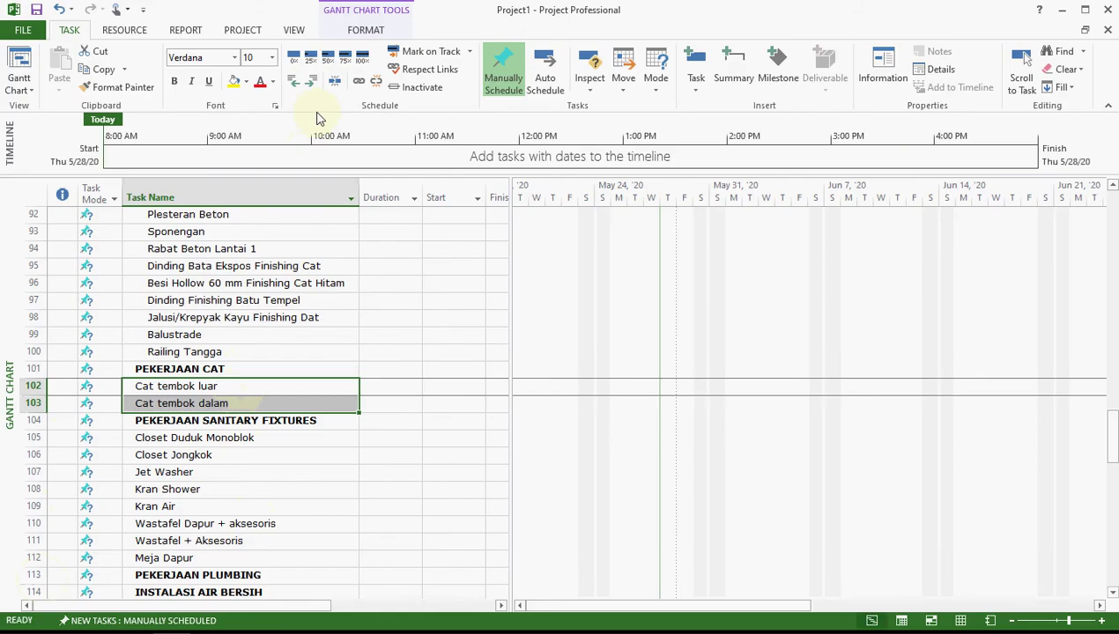
pyautogui.click(314, 85)
# Indent Closet Duduk Monoblok through Meja Dapur one level as subtasks of PEKERJAAN SANITARY FIXTURES.
pyautogui.press('Down')
pyautogui.press('Down')
pyautogui.press('Down')
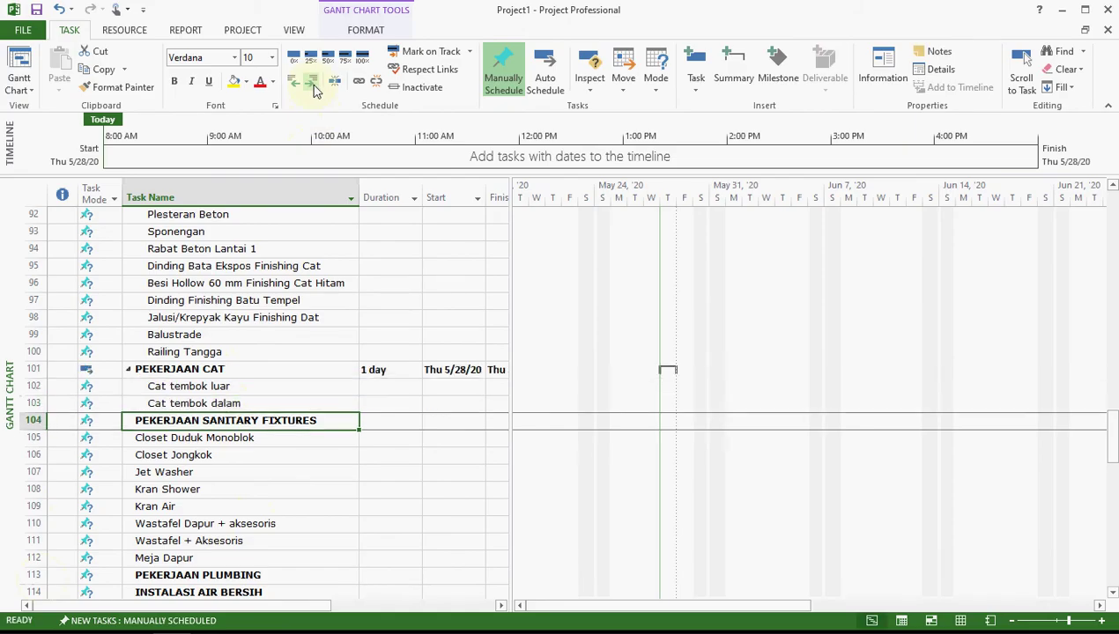
pyautogui.hotkey('shift', 'Down')
pyautogui.hotkey('shift', 'Down')
pyautogui.hotkey('shift', 'Down')
pyautogui.hotkey('shift', 'Down')
pyautogui.hotkey('shift', 'Down')
pyautogui.hotkey('shift', 'Down')
pyautogui.hotkey('shift', 'Down')
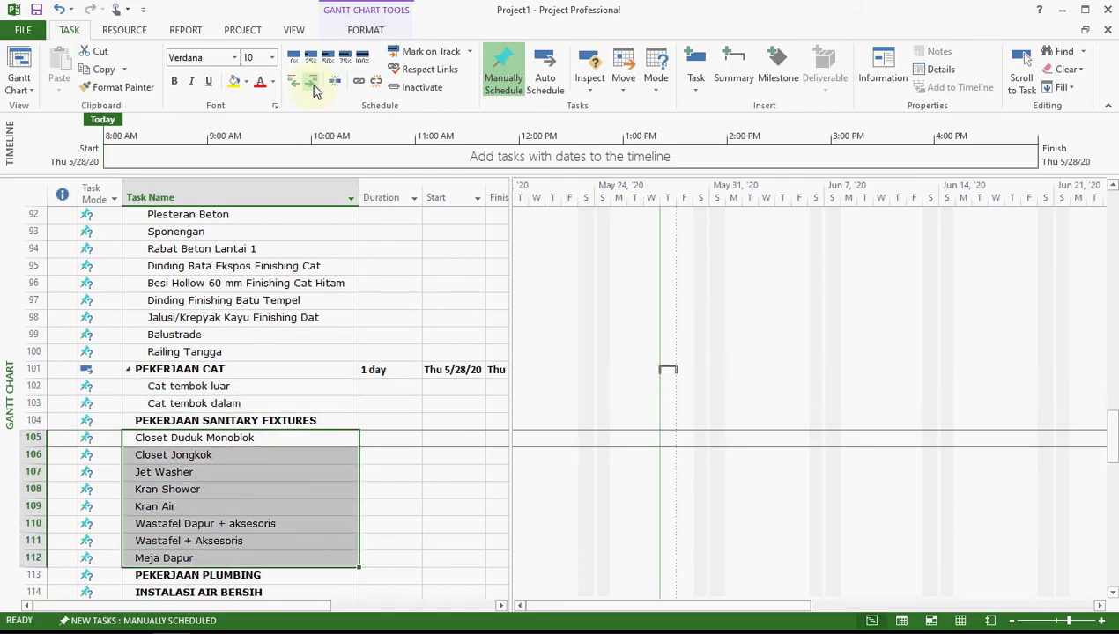
pyautogui.click(314, 85)
# Delete the blank row between Pompa Air and INSTALASI AIR KOTOR.
pyautogui.press('Down')
pyautogui.press('Down')
pyautogui.press('Down')
pyautogui.press('Down')
pyautogui.press('Down')
pyautogui.press('Down')
pyautogui.press('Down')
pyautogui.press('Down')
pyautogui.press('Down')
pyautogui.press('Down')
pyautogui.press('Down')
pyautogui.press('Down')
pyautogui.press('Down')
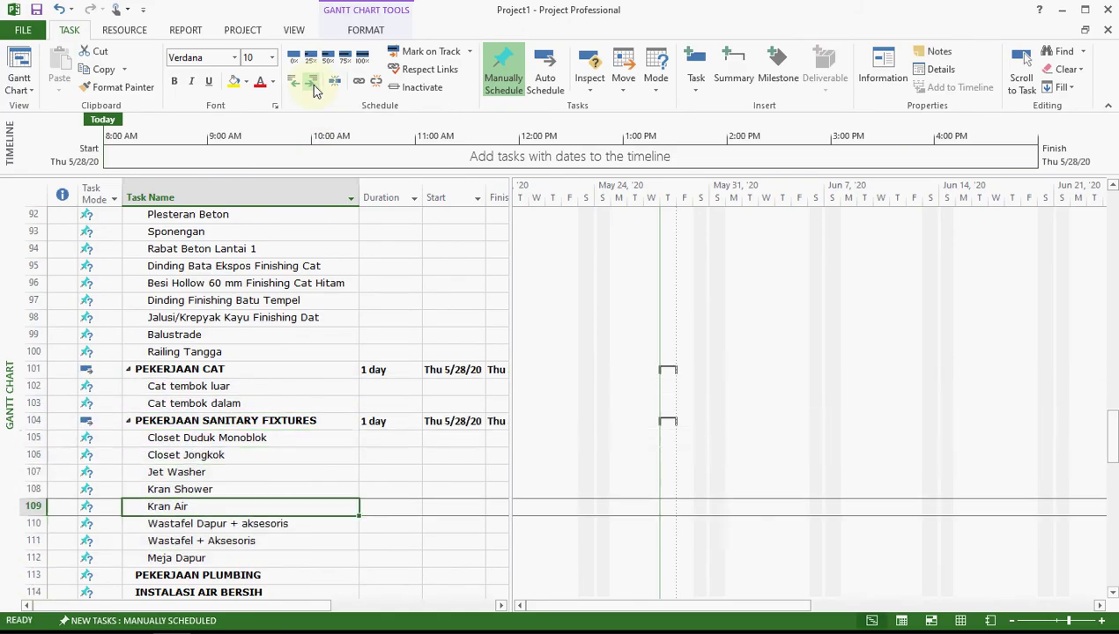
pyautogui.press('Down')
pyautogui.press('Down')
pyautogui.press('Down')
pyautogui.press('Down')
pyautogui.press('Down')
pyautogui.press('Down')
pyautogui.press('Down')
pyautogui.press('Down')
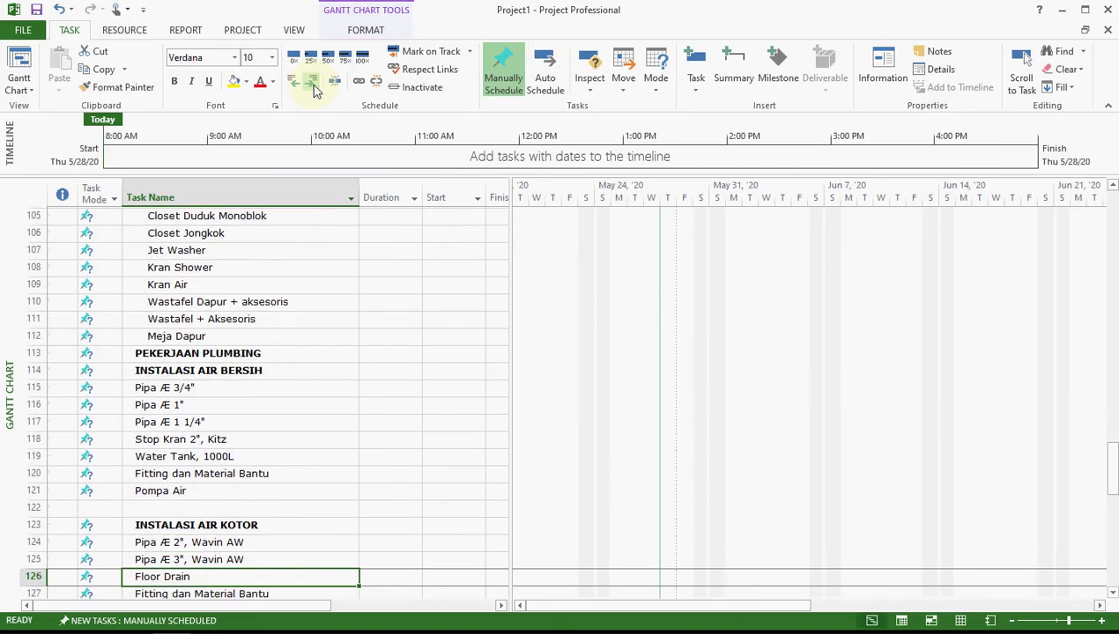
pyautogui.click(33, 505)
pyautogui.press('Delete')
# Indent INSTALASI AIR BERSIH one level as a subtask of PEKERJAAN PLUMBING.
pyautogui.press('Up')
pyautogui.press('Up')
pyautogui.press('Up')
pyautogui.press('Up')
pyautogui.press('Up')
pyautogui.press('Up')
pyautogui.press('Up')
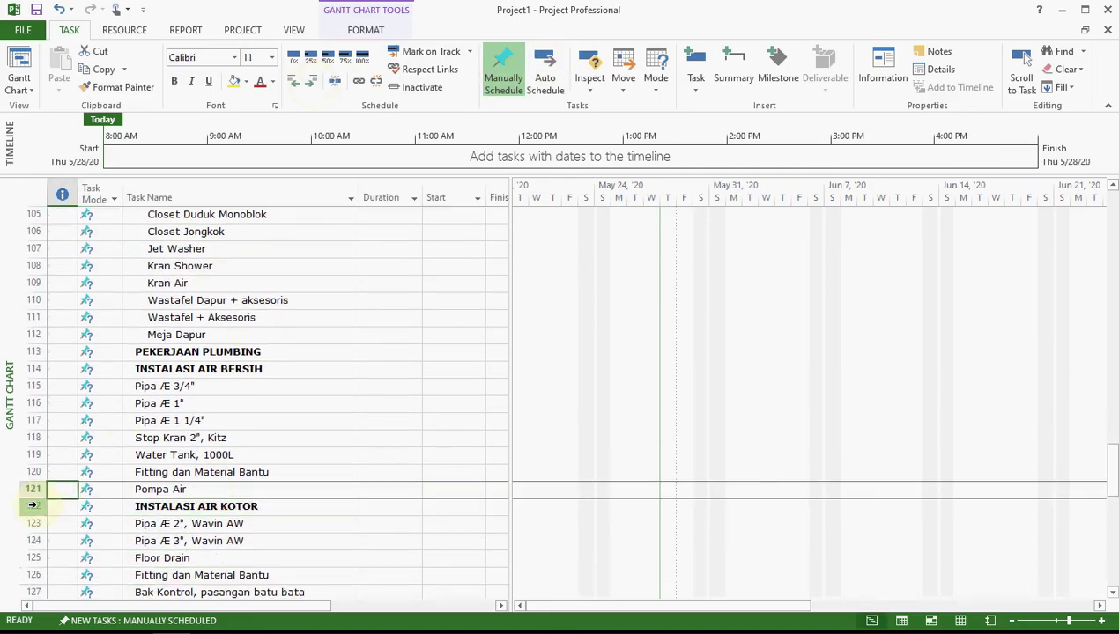
pyautogui.press('Up')
pyautogui.press('Right')
pyautogui.press('Right')
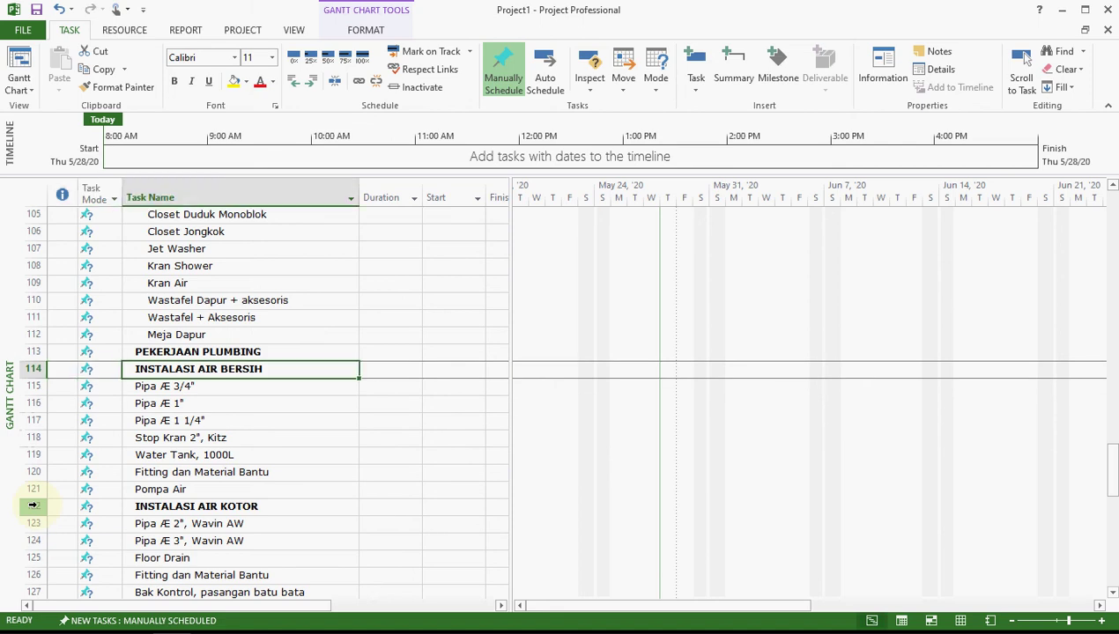
pyautogui.click(314, 82)
# Indent Pipa Æ 3/4" through Pompa Air two levels as subtasks of INSTALASI AIR BERSIH.
pyautogui.press('Down')
pyautogui.hotkey('shift', 'Down')
pyautogui.hotkey('shift', 'Down')
pyautogui.hotkey('shift', 'Down')
pyautogui.hotkey('shift', 'Down')
pyautogui.hotkey('shift', 'Down')
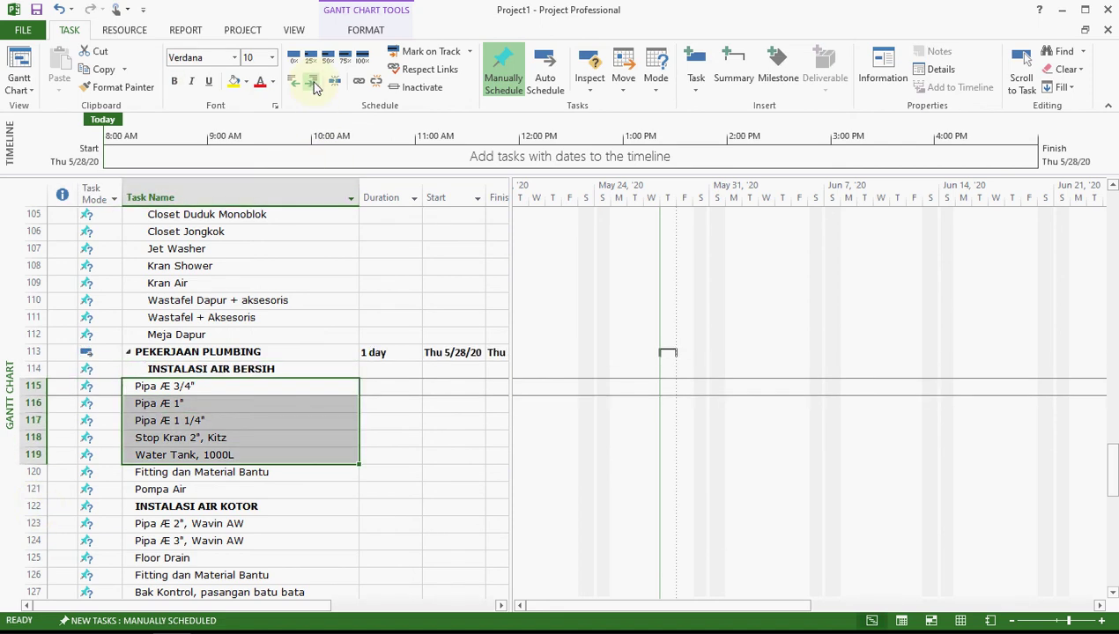
pyautogui.hotkey('shift', 'Down')
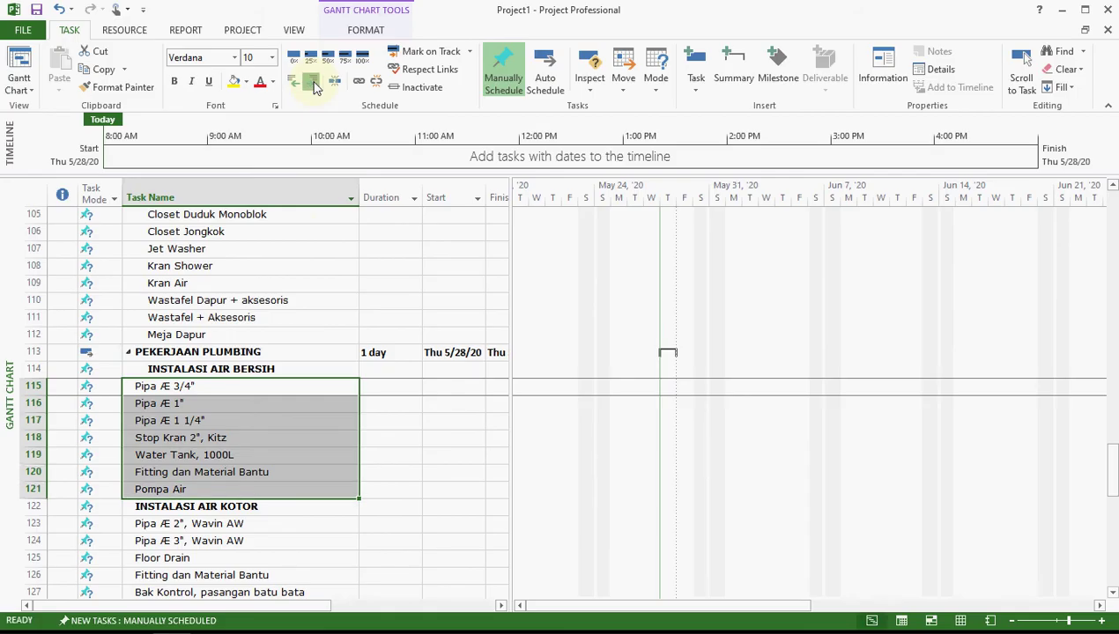
pyautogui.click(314, 82)
pyautogui.click(314, 82)
# Indent INSTALASI AIR KOTOR one level to sit under PEKERJAAN PLUMBING.
pyautogui.press('Down')
pyautogui.press('Down')
pyautogui.press('Down')
pyautogui.press('Down')
pyautogui.press('Down')
pyautogui.press('Down')
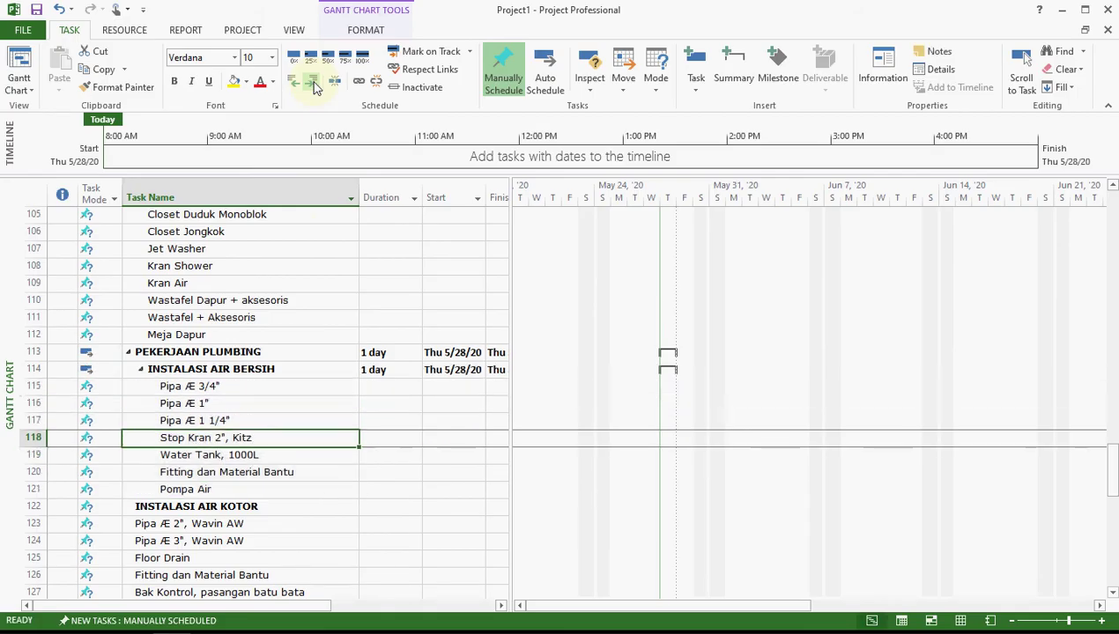
pyautogui.press('Down')
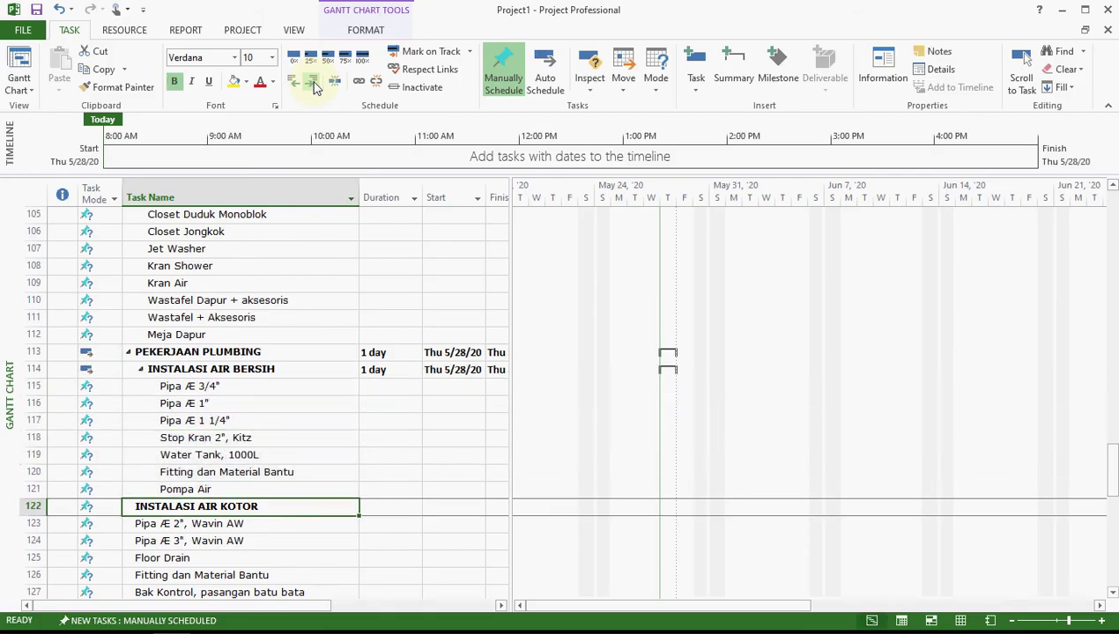
pyautogui.click(314, 82)
# Indent Pipa Æ 2", Wavin AW through Sumur Peresapan Air Kotor two levels as subtasks of INSTALASI AIR KOTOR.
pyautogui.press('Down')
pyautogui.hotkey('shift', 'Down')
pyautogui.hotkey('shift', 'Down')
pyautogui.hotkey('shift', 'Down')
pyautogui.hotkey('shift', 'Down')
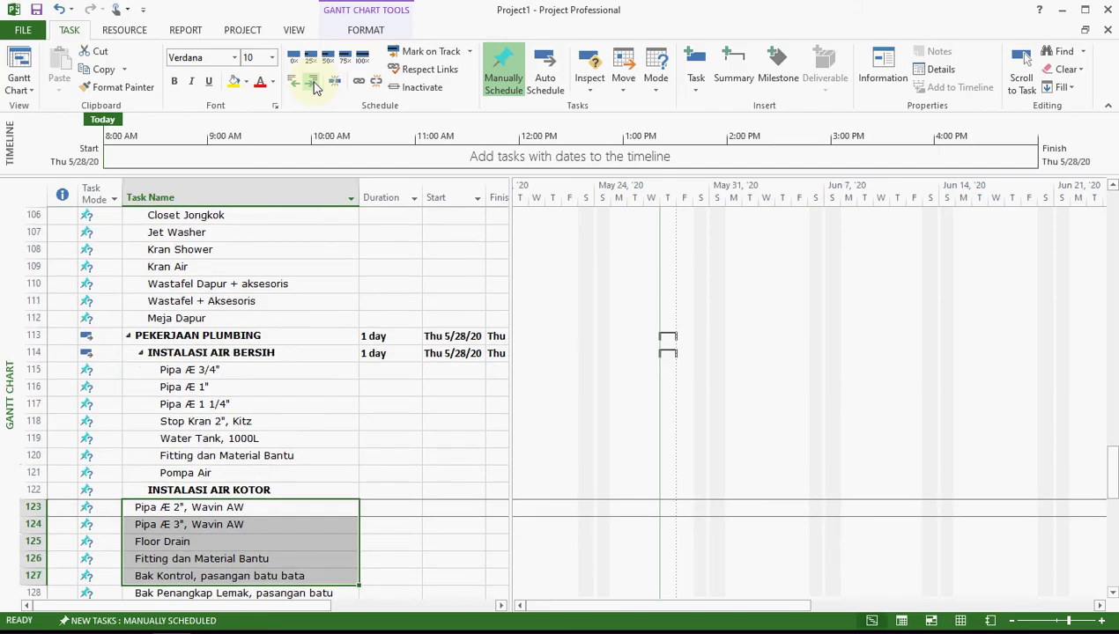
pyautogui.hotkey('shift', 'Down')
pyautogui.hotkey('shift', 'Down')
pyautogui.hotkey('shift', 'Down')
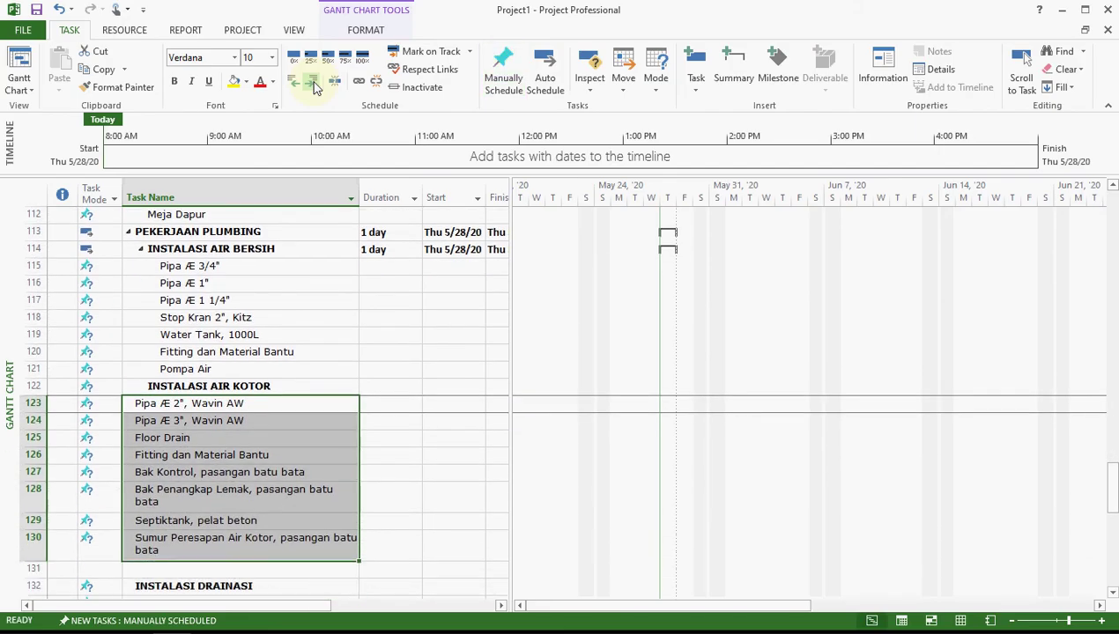
pyautogui.click(315, 86)
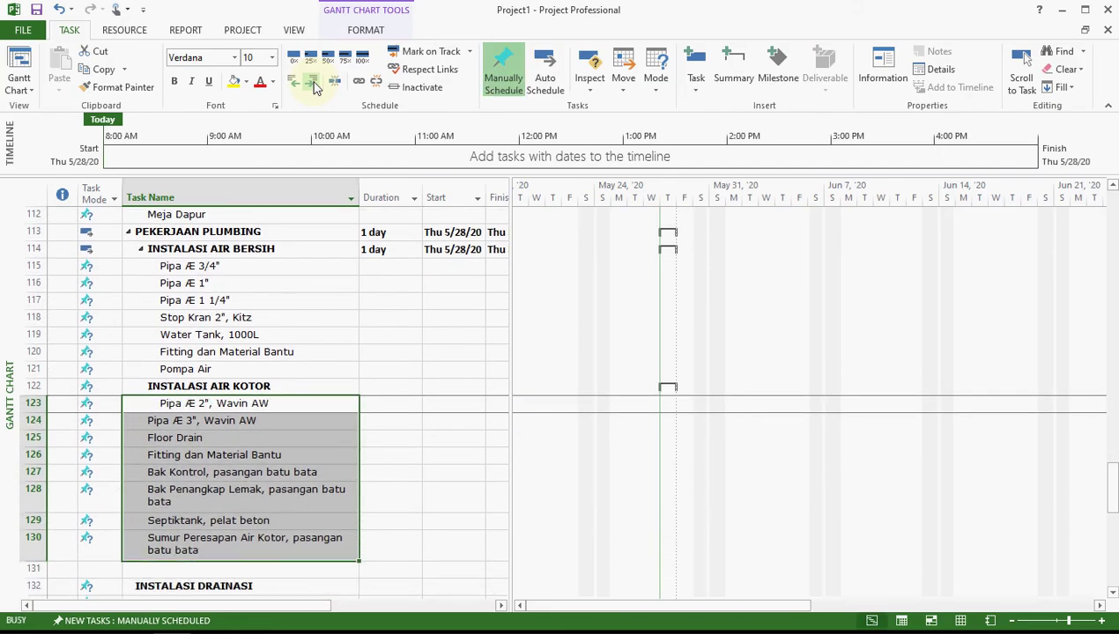
# Delete the blank row 131 above INSTALASI DRAINASI.
pyautogui.press('Down')
pyautogui.press('Down')
pyautogui.press('Down')
pyautogui.press('Down')
pyautogui.press('Down')
pyautogui.press('Down')
pyautogui.press('Down')
pyautogui.press('Down')
pyautogui.press('Down')
pyautogui.press('Down')
pyautogui.press('Down')
pyautogui.press('Down')
pyautogui.press('Down')
pyautogui.press('Down')
pyautogui.press('Down')
pyautogui.press('Down')
pyautogui.press('Down')
pyautogui.press('Down')
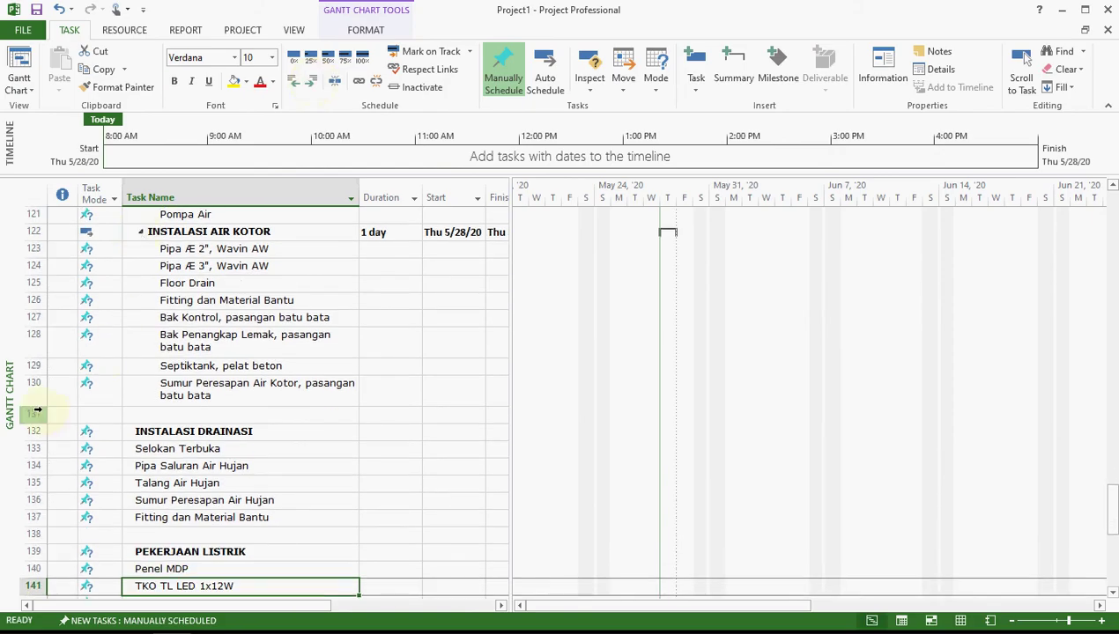
pyautogui.click(36, 412)
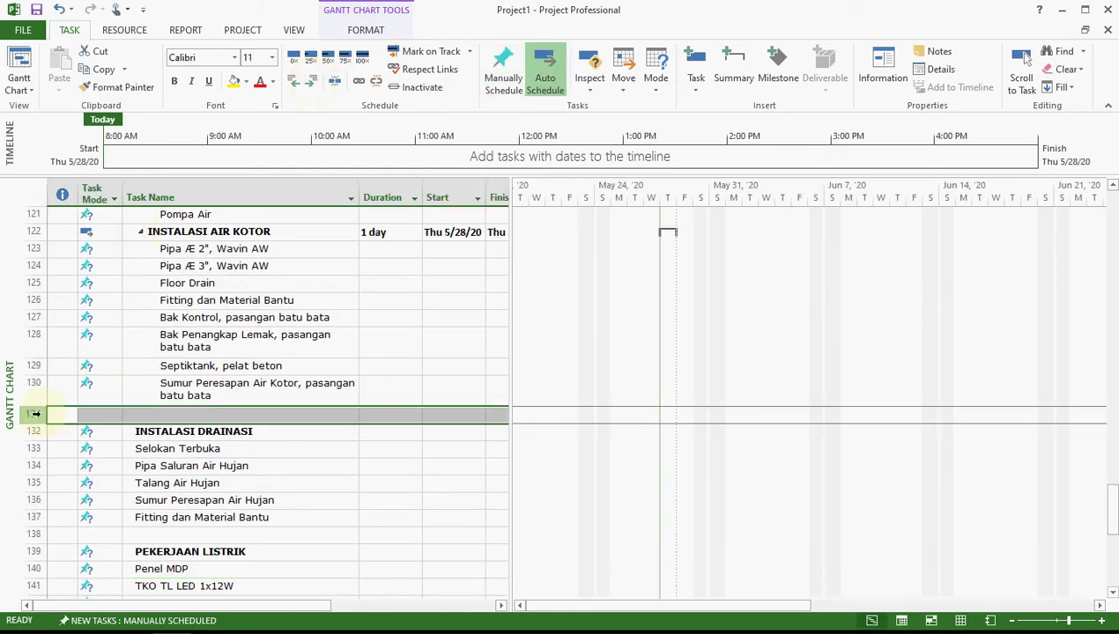
pyautogui.press('Delete')
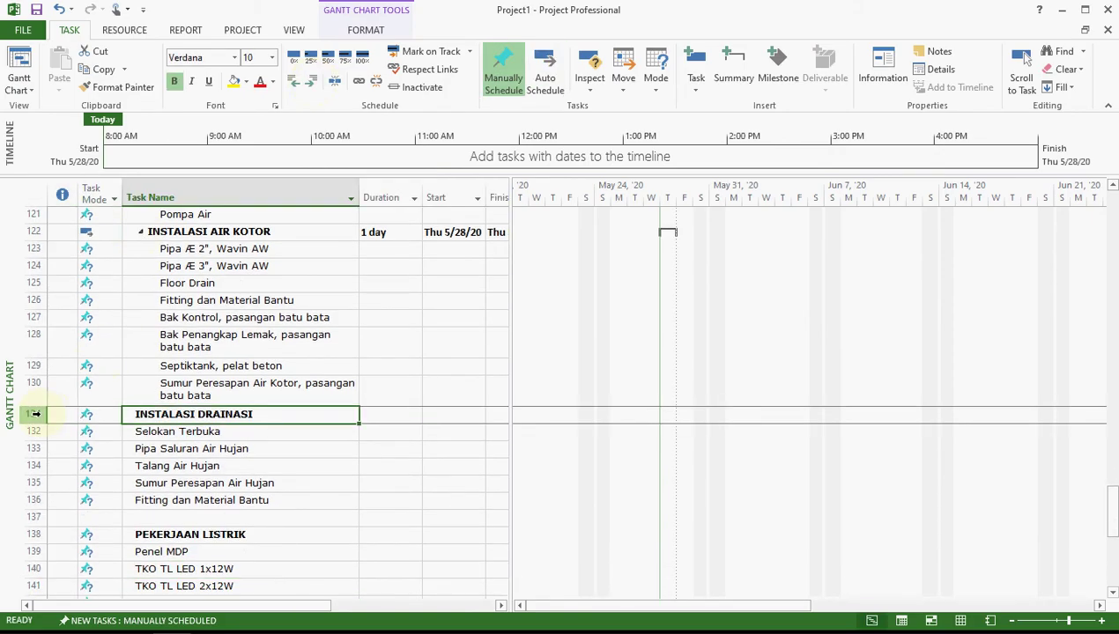
# Indent INSTALASI DRAINASI one level under PEKERJAAN PLUMBING, and Selokan Terbuka through Fitting dan Material Bantu two levels as its subtasks.
pyautogui.click(313, 82)
pyautogui.press('Down')
pyautogui.hotkey('shift', 'Down')
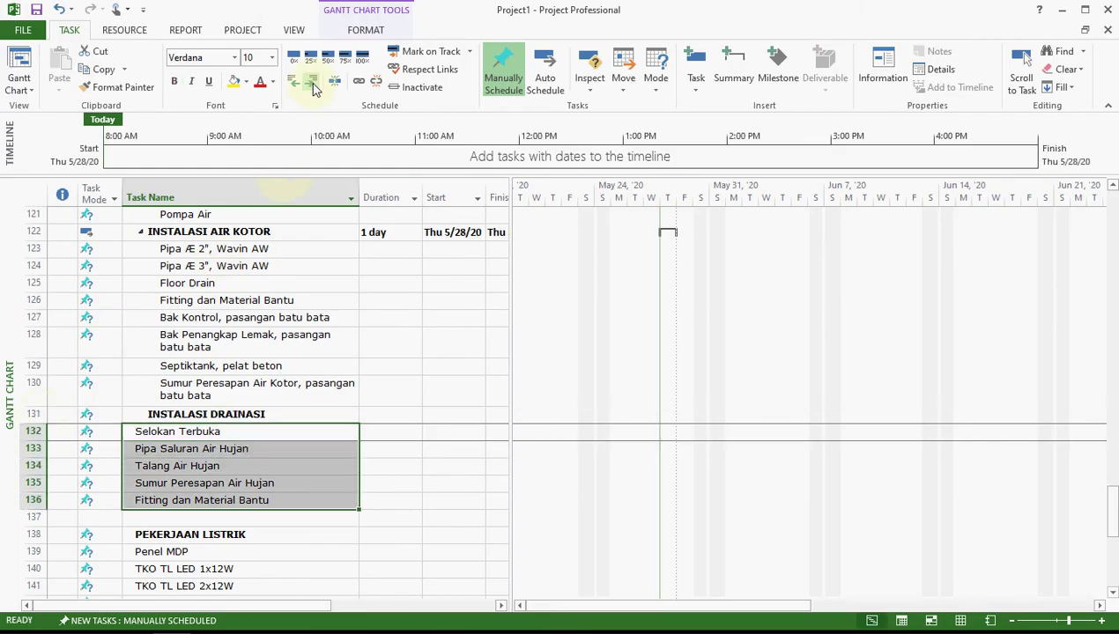
pyautogui.click(313, 85)
pyautogui.click(313, 84)
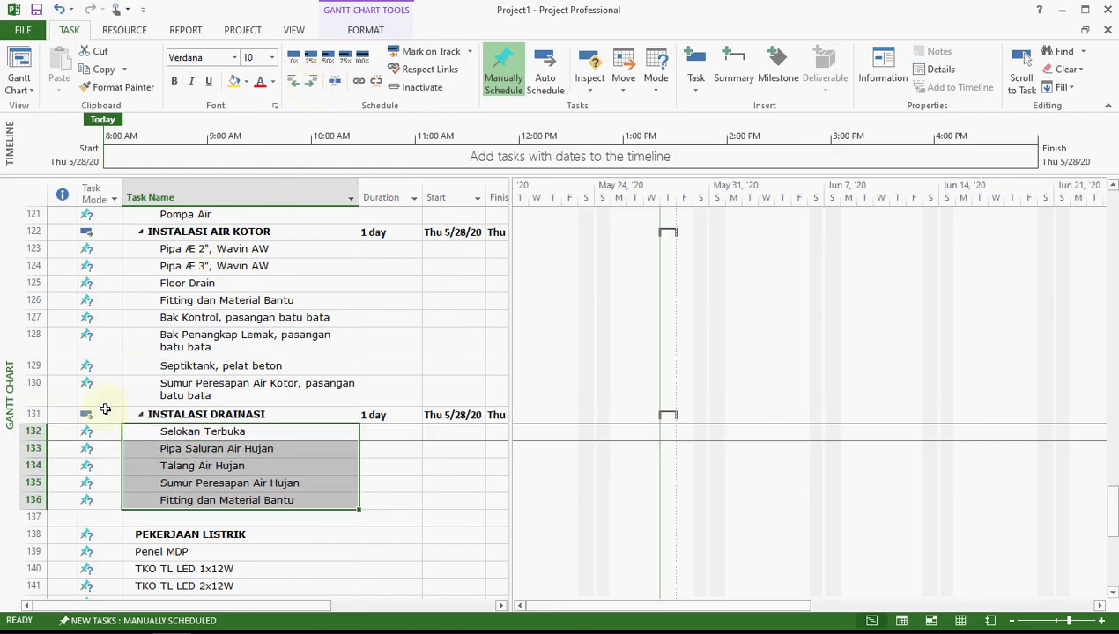
# Delete the blank row above PEKERJAAN LISTRIK and indent Penel MDP through Kabel NYM 3 x 2.5qmm one level as its subtasks.
pyautogui.click(30, 517)
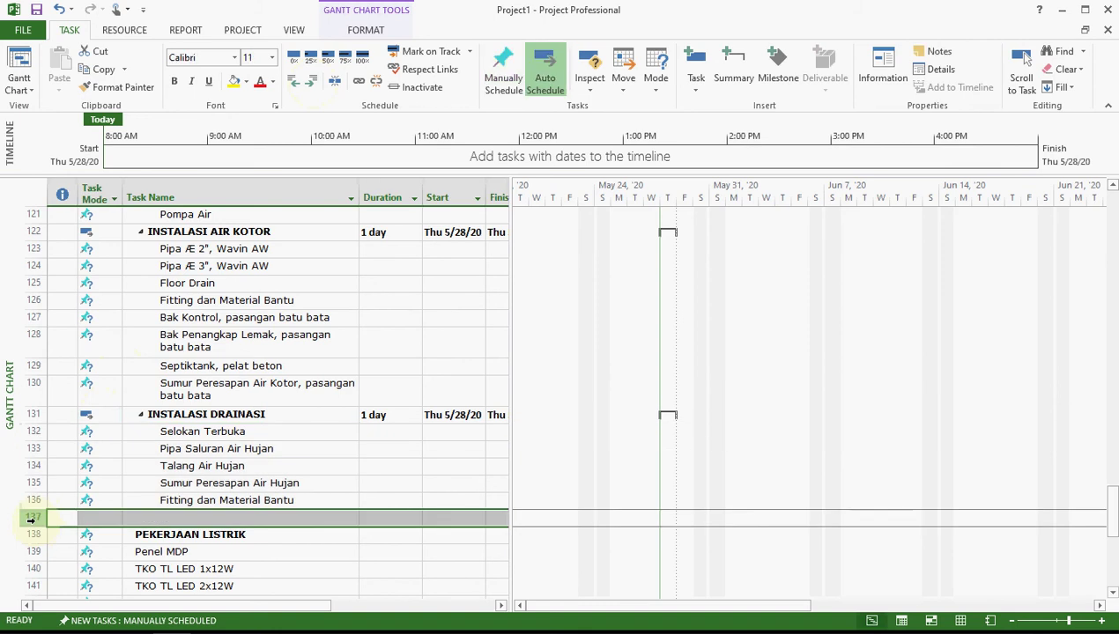
pyautogui.press('Delete')
pyautogui.press('Down')
pyautogui.hotkey('shift', 'Down')
pyautogui.hotkey('shift', 'Down')
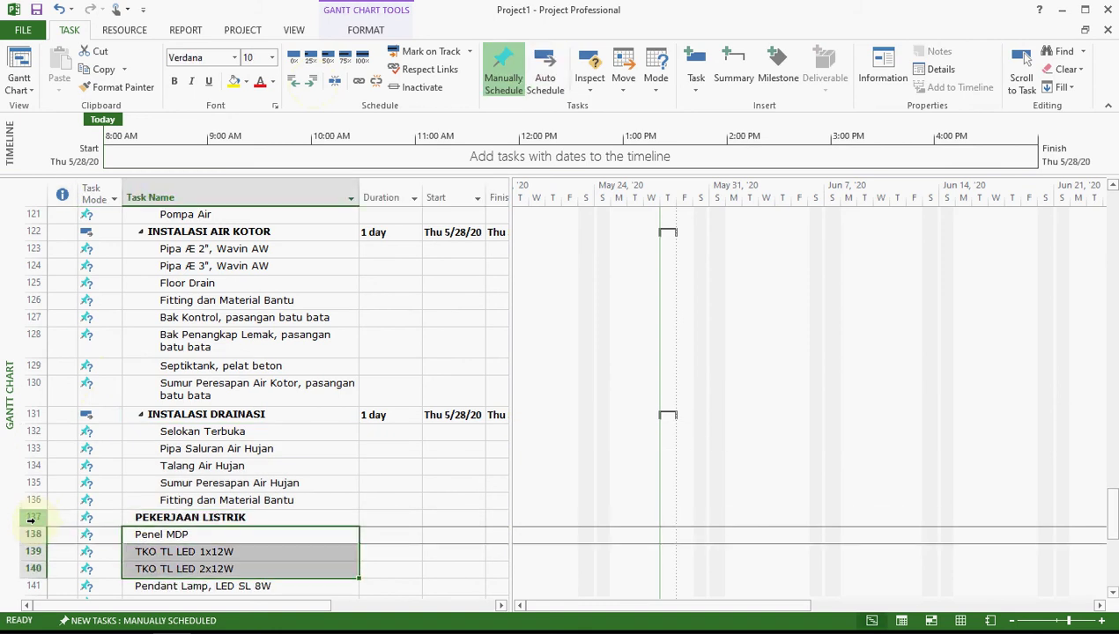
pyautogui.hotkey('shift', 'Down')
pyautogui.hotkey('shift', 'Down')
pyautogui.hotkey('shift', 'Down')
pyautogui.hotkey('shift', 'Down')
pyautogui.hotkey('shift', 'Down')
pyautogui.hotkey('shift', 'Down')
pyautogui.hotkey('shift', 'Down')
pyautogui.hotkey('shift', 'Down')
pyautogui.hotkey('shift', 'Down')
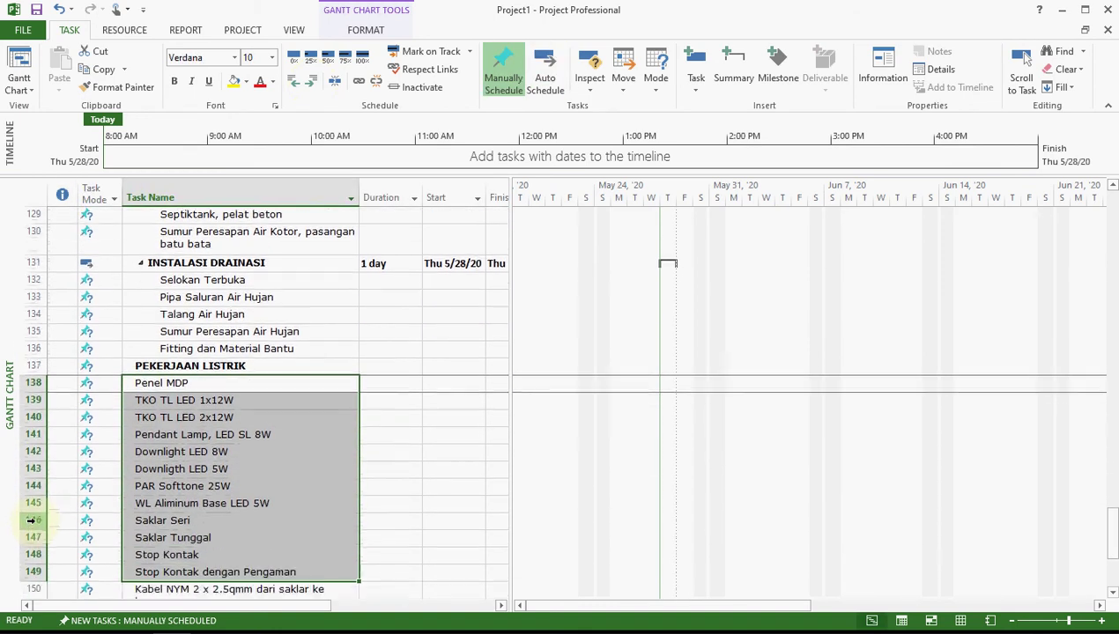
pyautogui.hotkey('shift', 'Down')
pyautogui.hotkey('shift', 'Down')
pyautogui.hotkey('shift', 'Down')
pyautogui.hotkey('shift', 'Down')
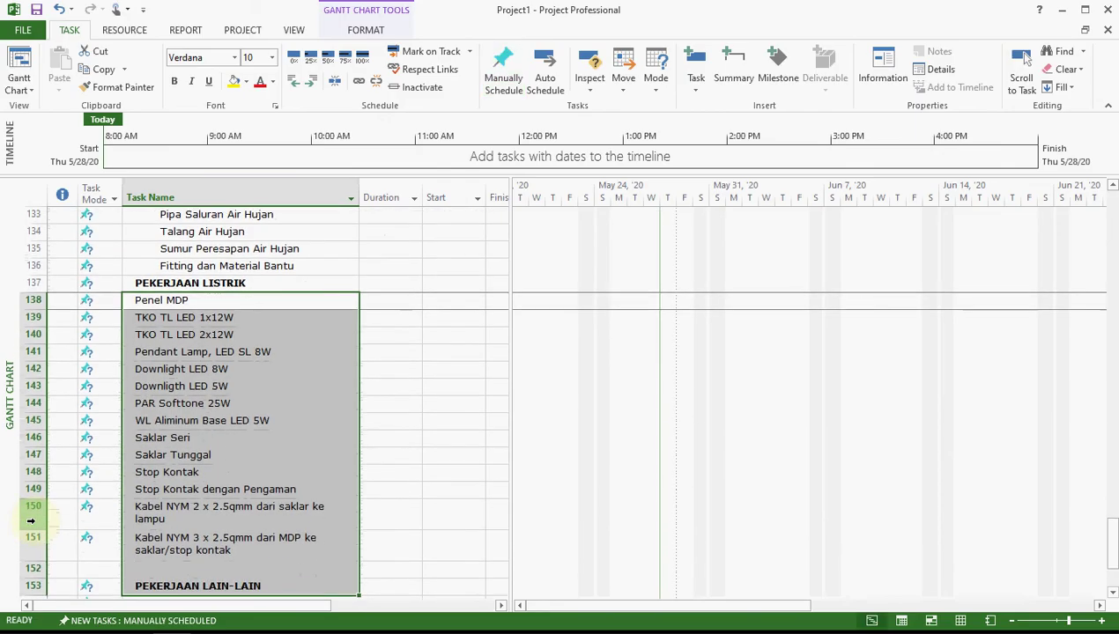
pyautogui.hotkey('shift', 'Up')
pyautogui.hotkey('shift', 'Up')
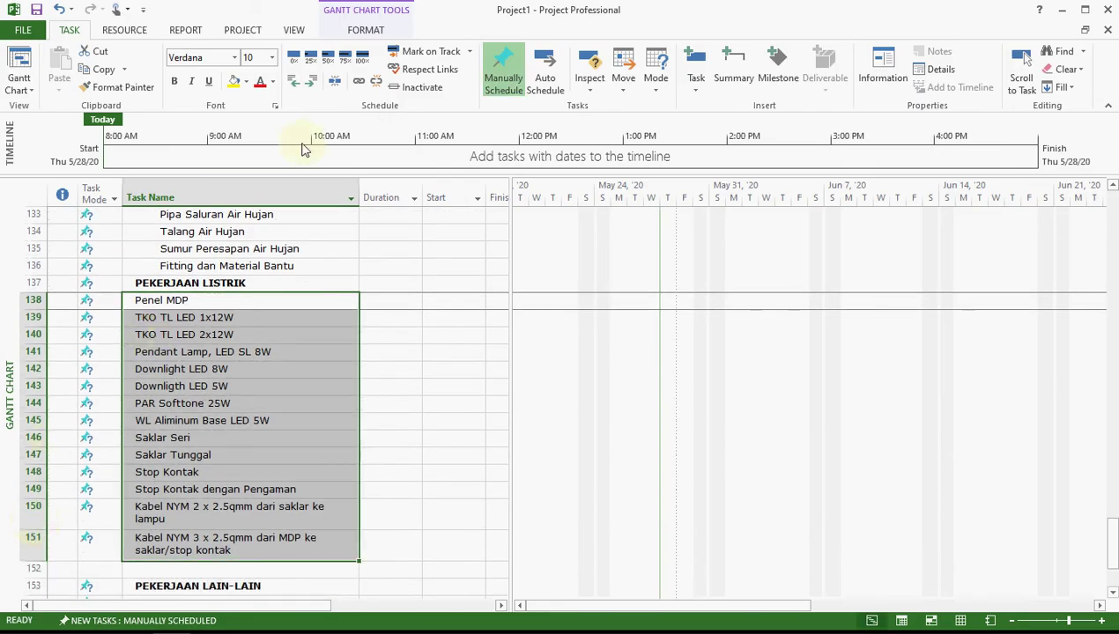
pyautogui.click(315, 82)
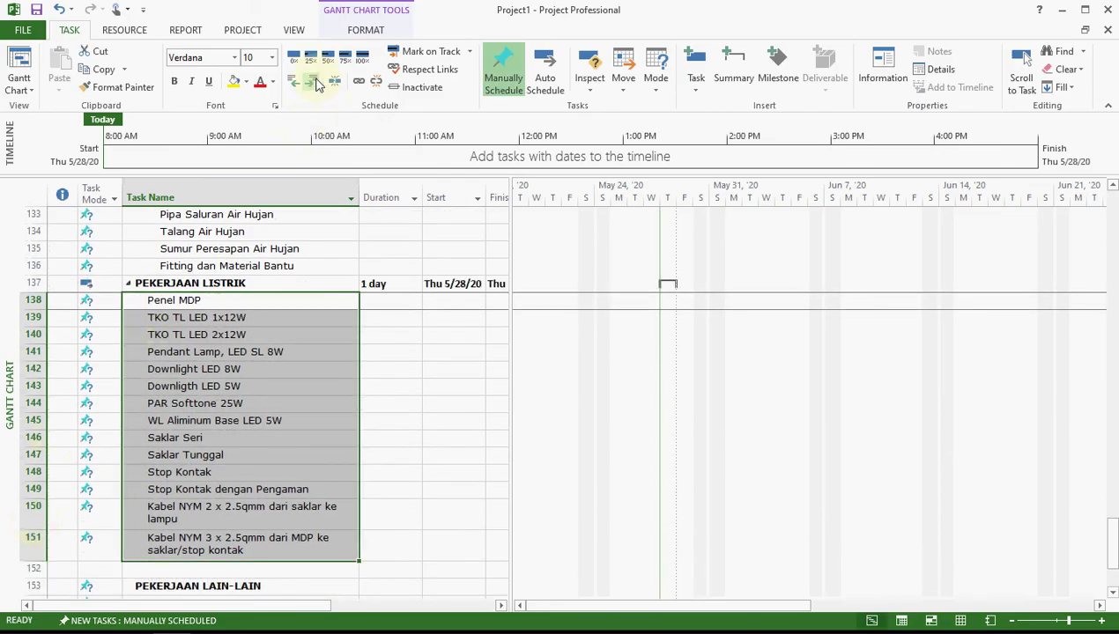
# Delete the blank row 152 above PEKERJAAN LAIN-LAIN.
pyautogui.press('Down')
pyautogui.press('Down')
pyautogui.press('Down')
pyautogui.press('Down')
pyautogui.press('Down')
pyautogui.press('Down')
pyautogui.press('Down')
pyautogui.press('Down')
pyautogui.press('Down')
pyautogui.press('Down')
pyautogui.press('Down')
pyautogui.press('Down')
pyautogui.press('Down')
pyautogui.press('Down')
pyautogui.press('Down')
pyautogui.press('Down')
pyautogui.press('Down')
pyautogui.press('Down')
pyautogui.press('Down')
pyautogui.press('Down')
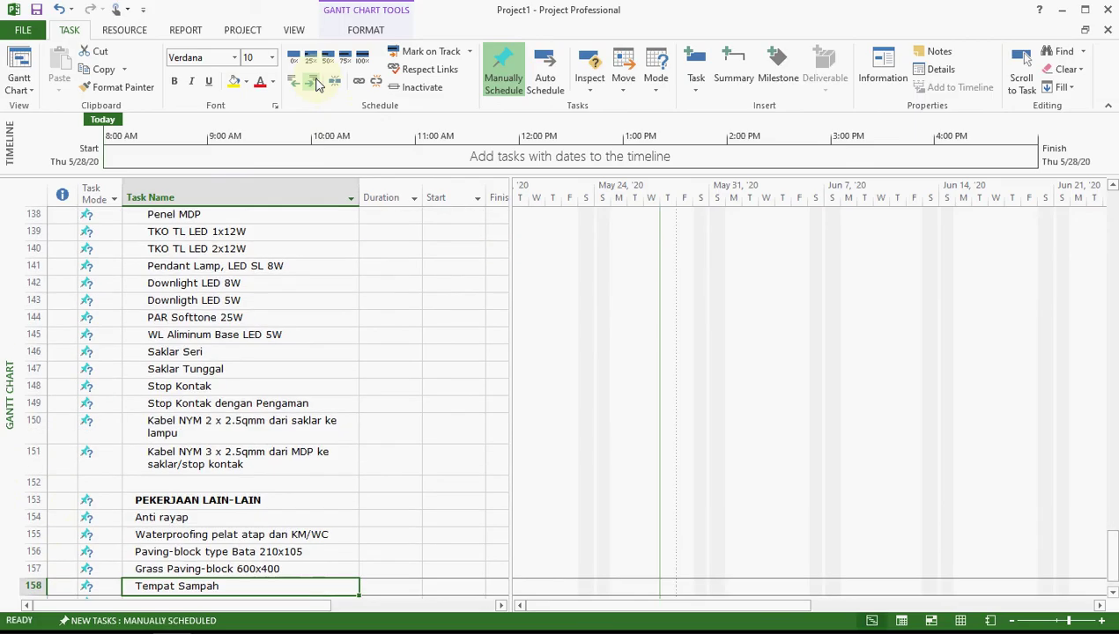
pyautogui.press('Down')
pyautogui.press('Down')
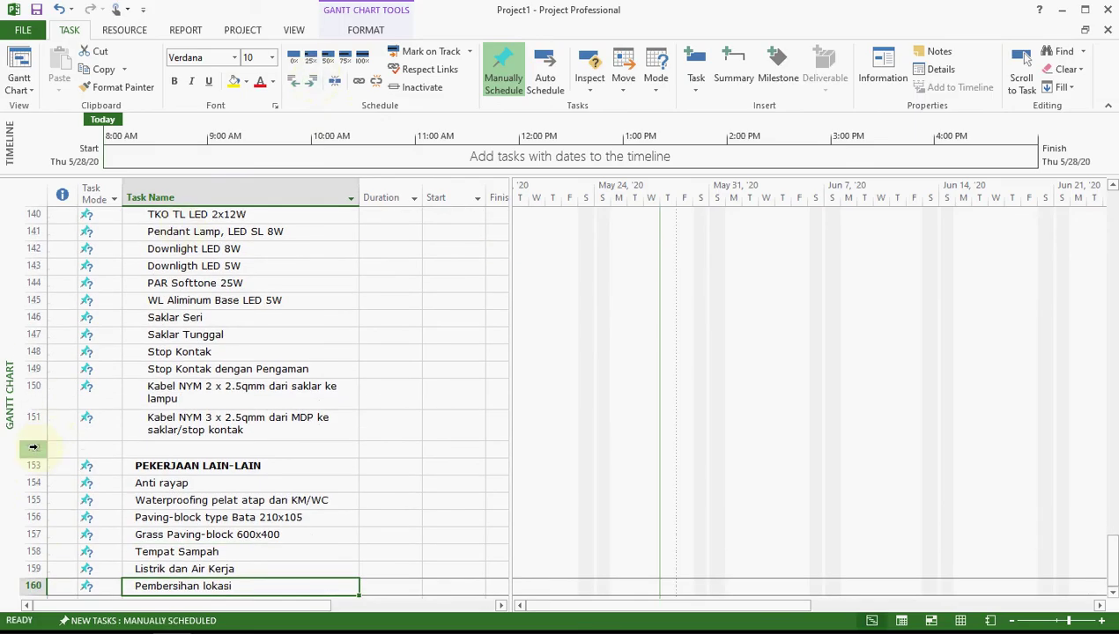
pyautogui.click(32, 448)
pyautogui.press('Delete')
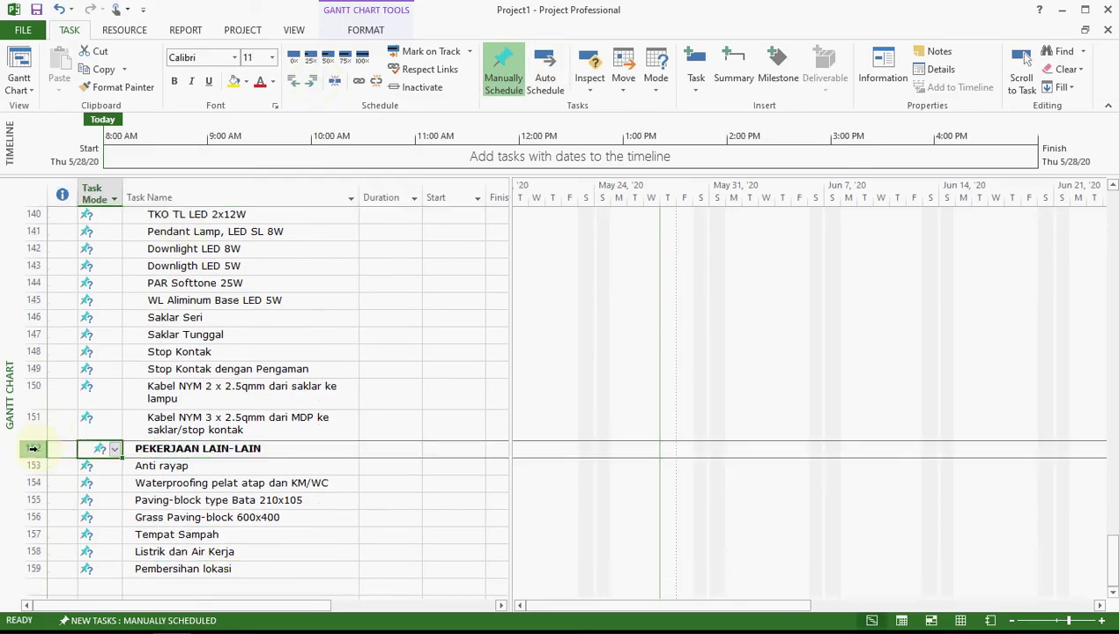
# Indent Anti rayap through Pembersihan lokasi one level as subtasks of PEKERJAAN LAIN-LAIN.
pyautogui.press('Down')
pyautogui.hotkey('shift', 'Down')
pyautogui.hotkey('shift', 'Down')
pyautogui.hotkey('shift', 'Down')
pyautogui.hotkey('shift', 'Down')
pyautogui.hotkey('shift', 'Down')
pyautogui.hotkey('shift', 'Down')
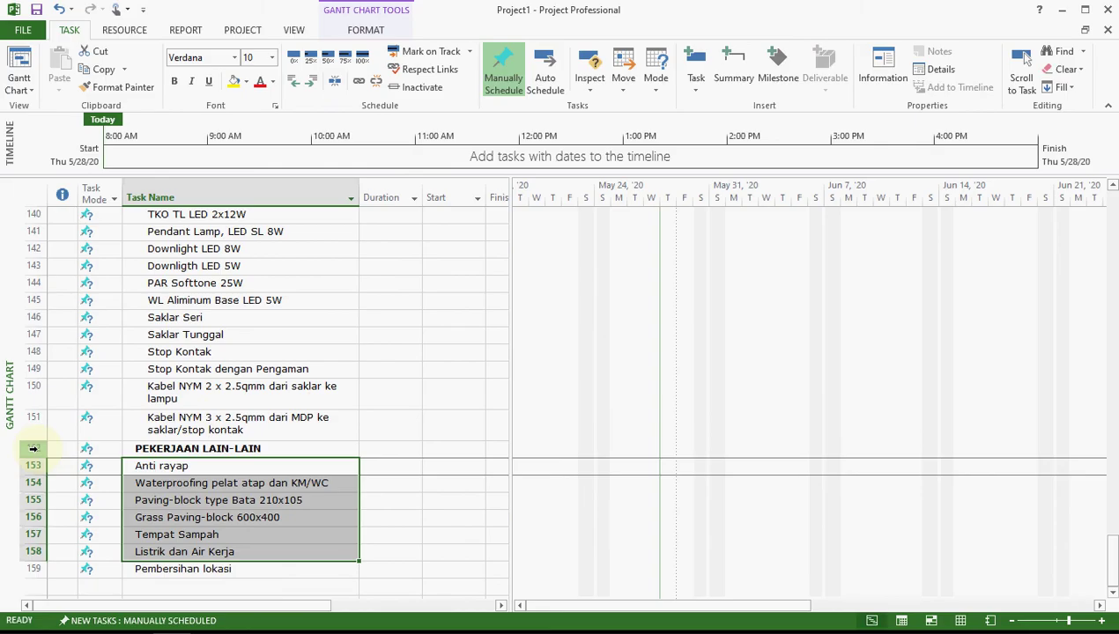
pyautogui.click(313, 83)
# Collapse every top-level summary task from PEKERJAAN PERSIAPAN DAN TANAH down to PEKERJAAN LAIN-LAIN.
pyautogui.hotkey('ctrl', 'Home')
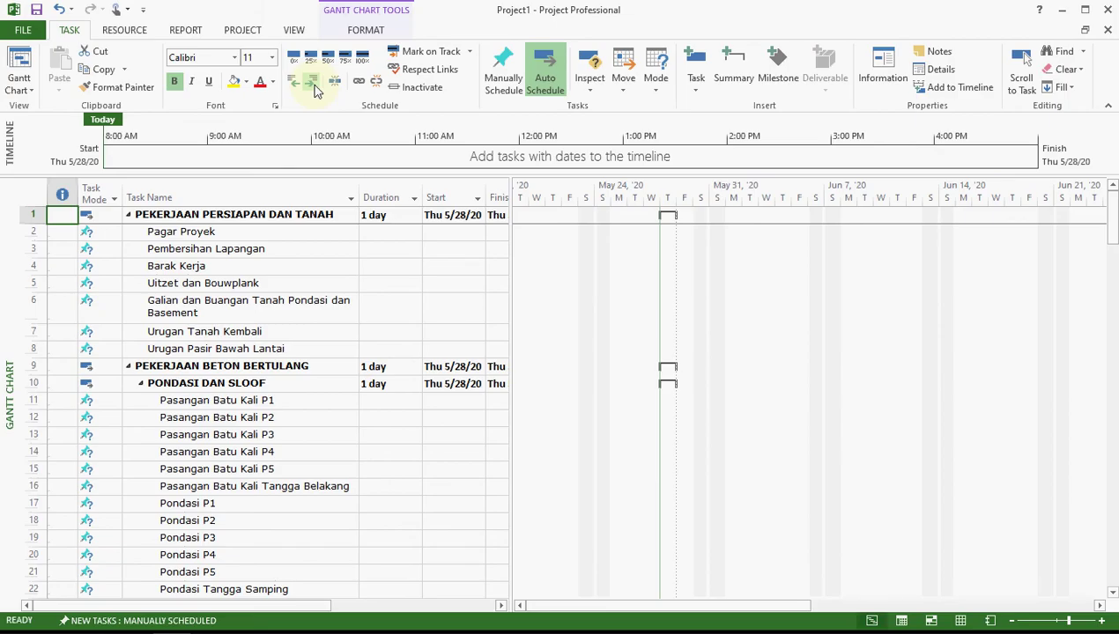
pyautogui.click(128, 215)
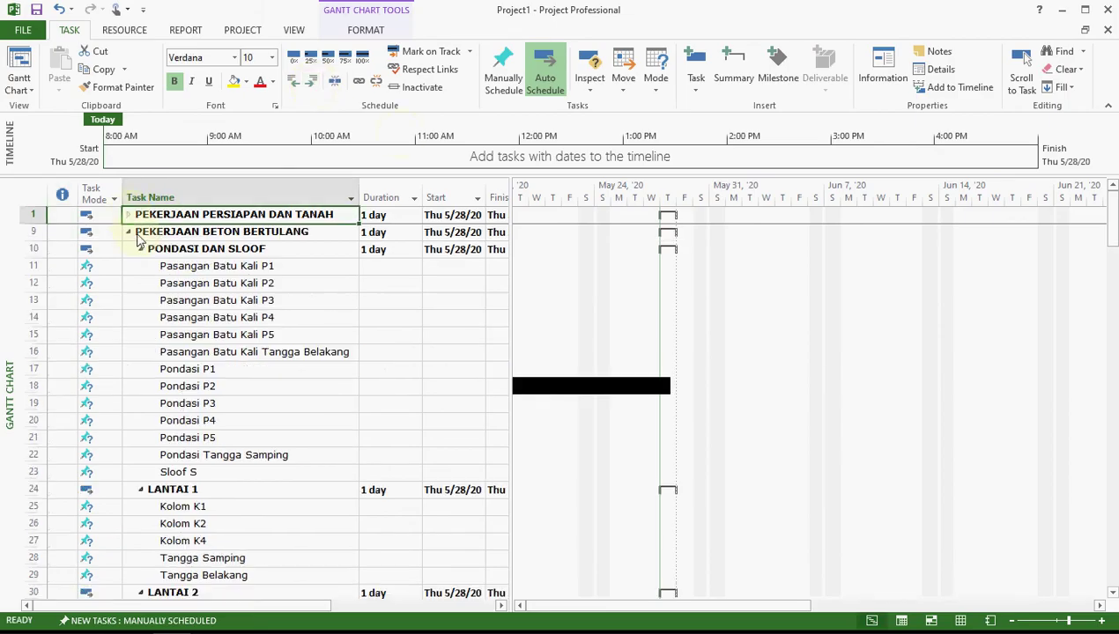
pyautogui.click(128, 234)
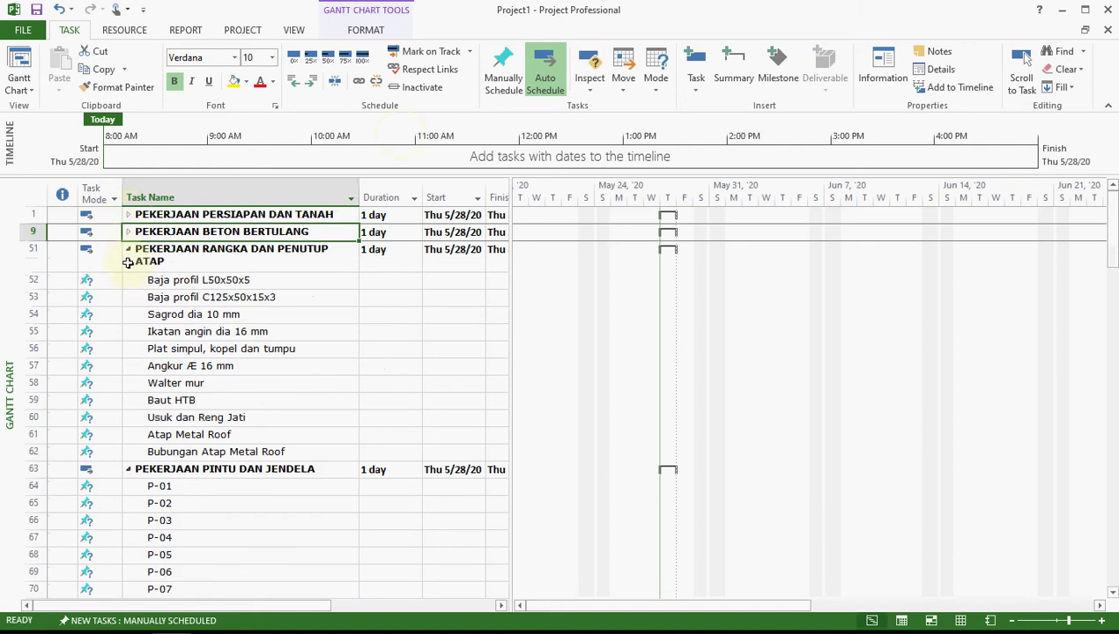
pyautogui.click(128, 251)
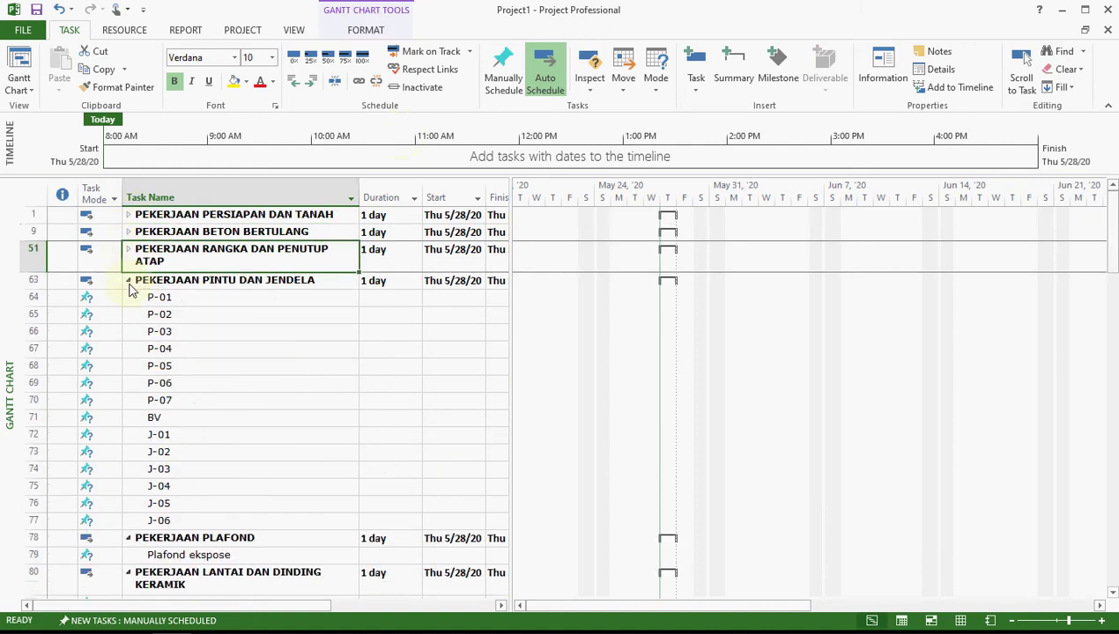
pyautogui.click(128, 281)
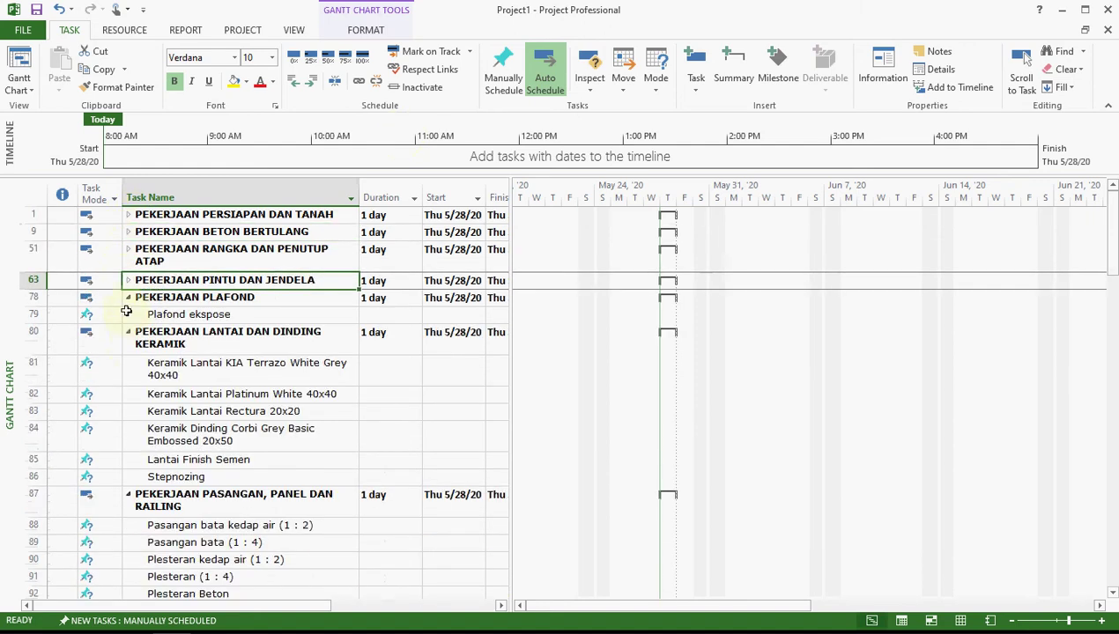
pyautogui.click(129, 298)
pyautogui.click(129, 315)
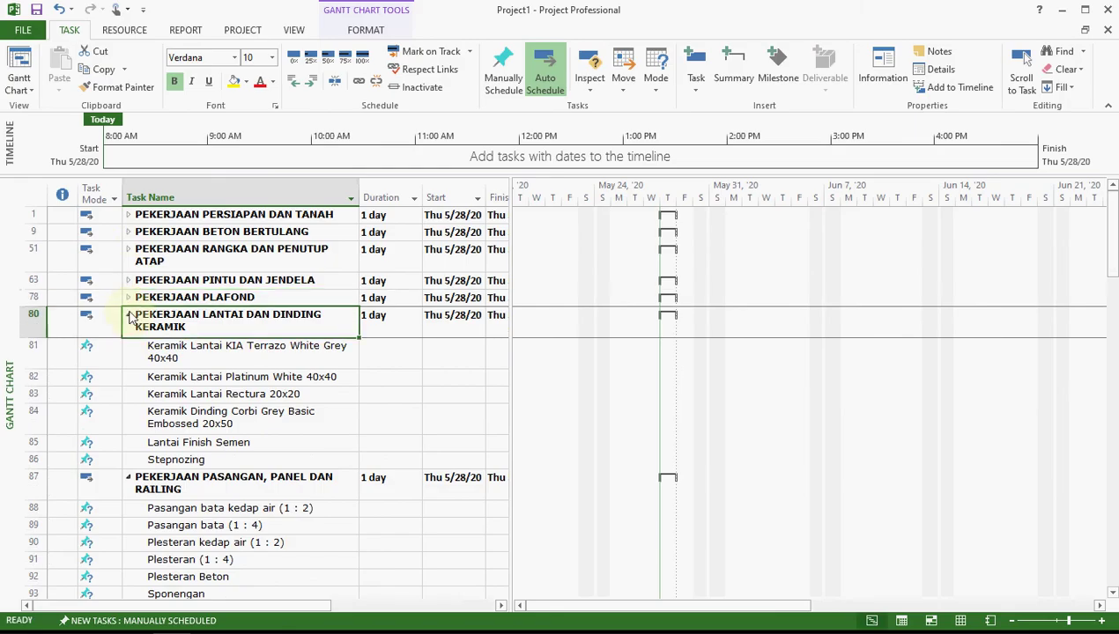
pyautogui.click(129, 348)
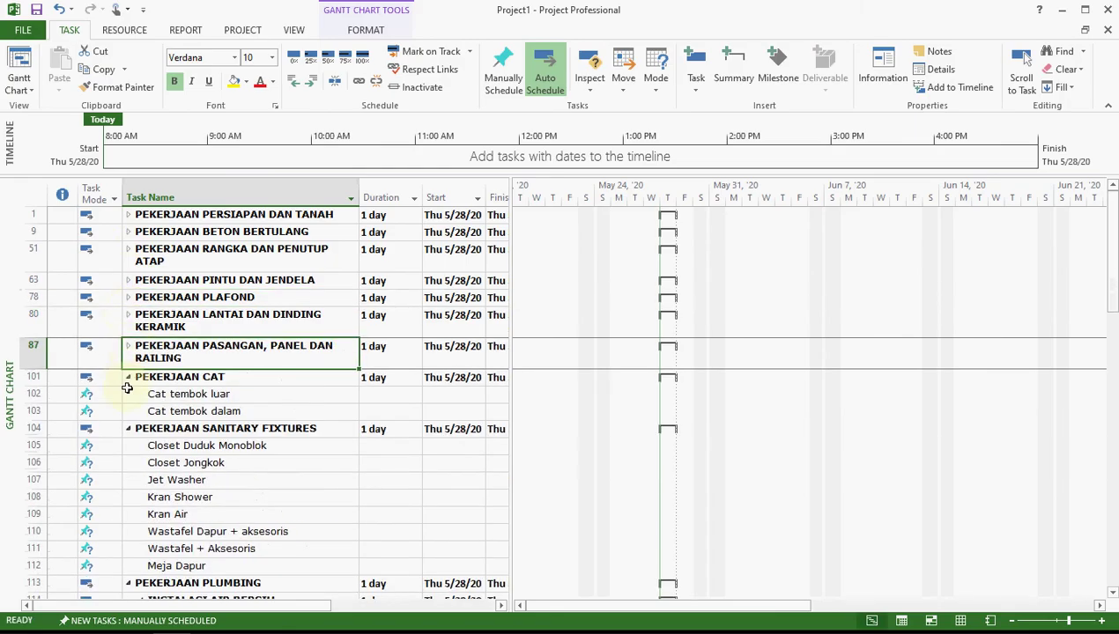
pyautogui.click(128, 378)
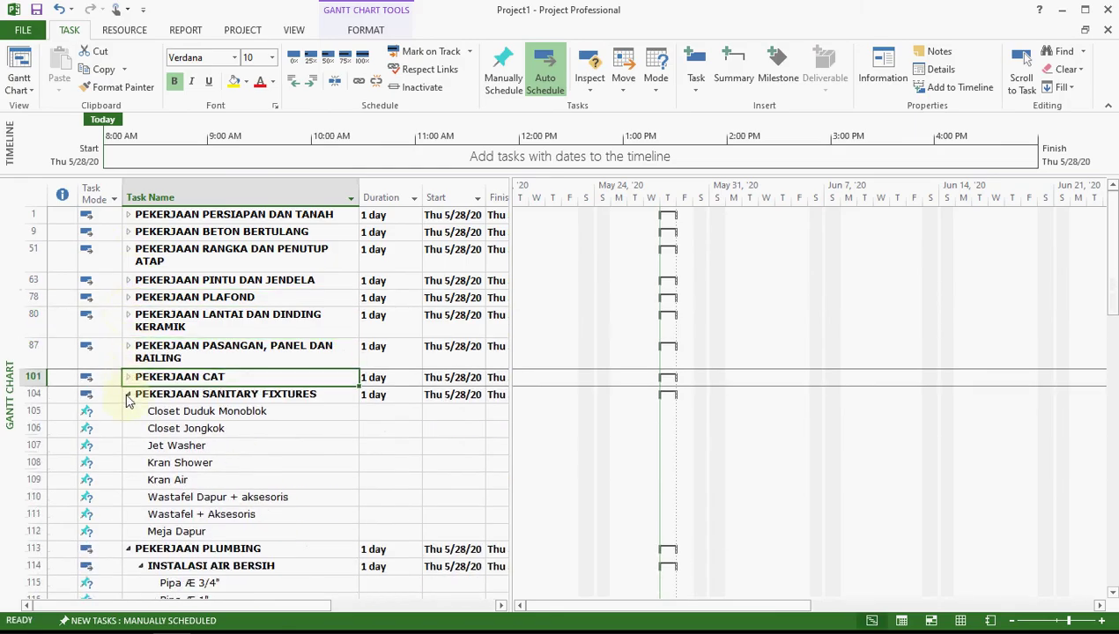
pyautogui.click(128, 395)
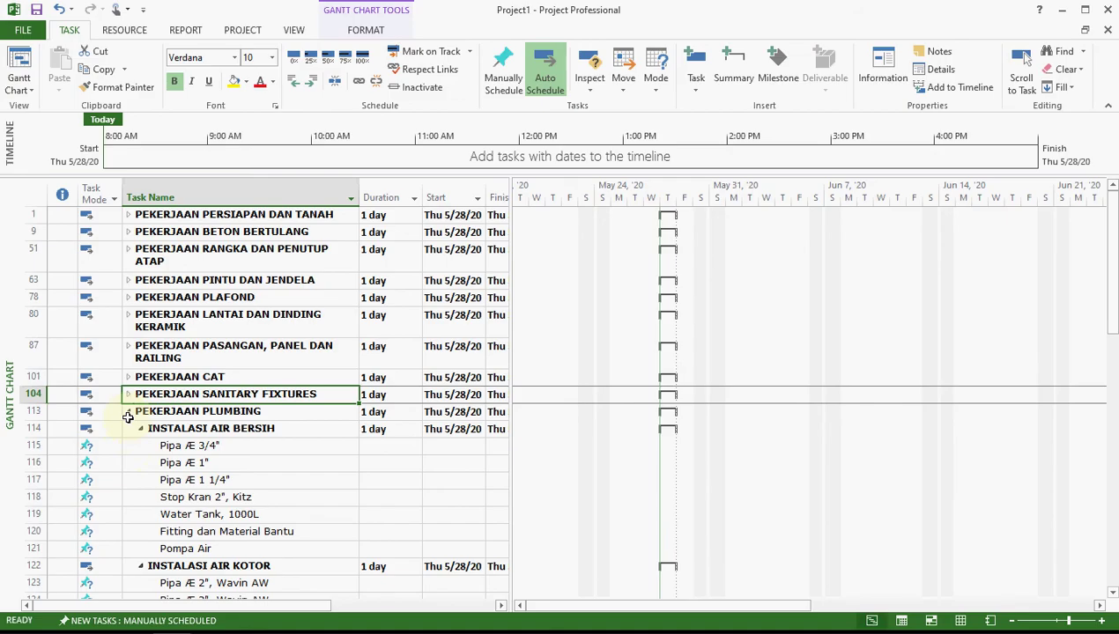
pyautogui.click(129, 412)
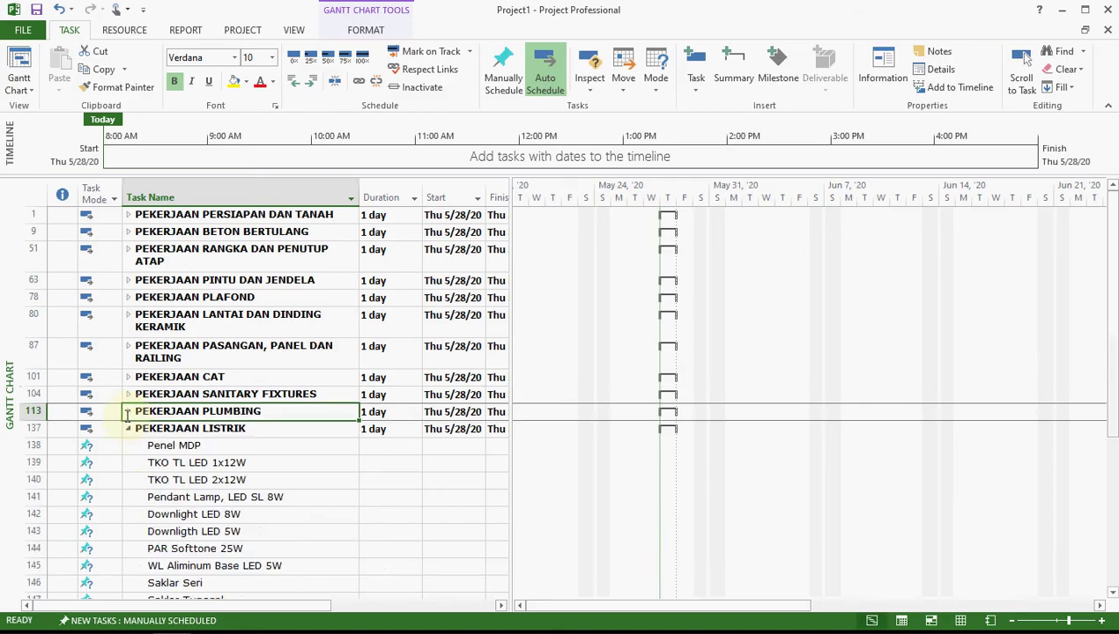
pyautogui.click(128, 429)
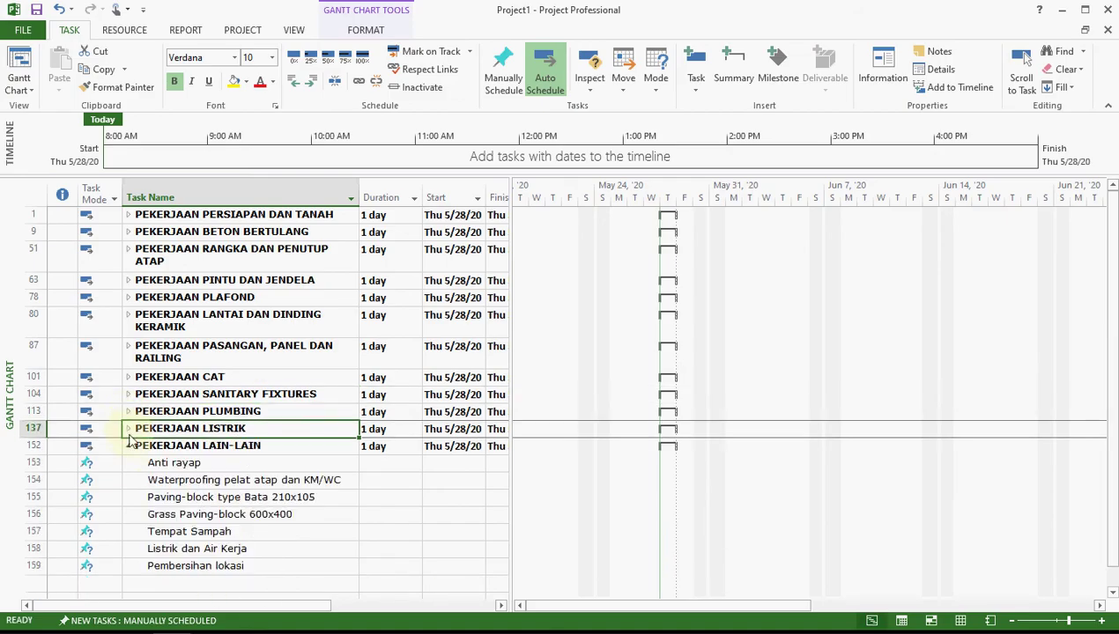
pyautogui.click(128, 446)
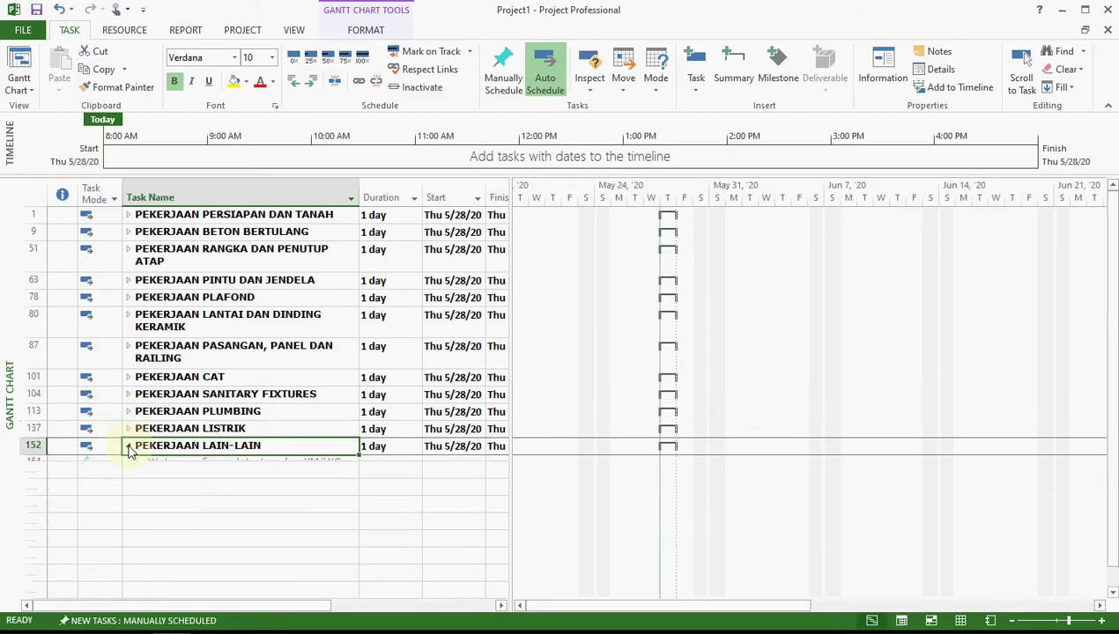
# Expand PEKERJAAN BETON BERTULANG and delete the tasks Pasangan Batu Kali P2 through Pasangan Batu Kali Tangga Belakang.
pyautogui.click(128, 232)
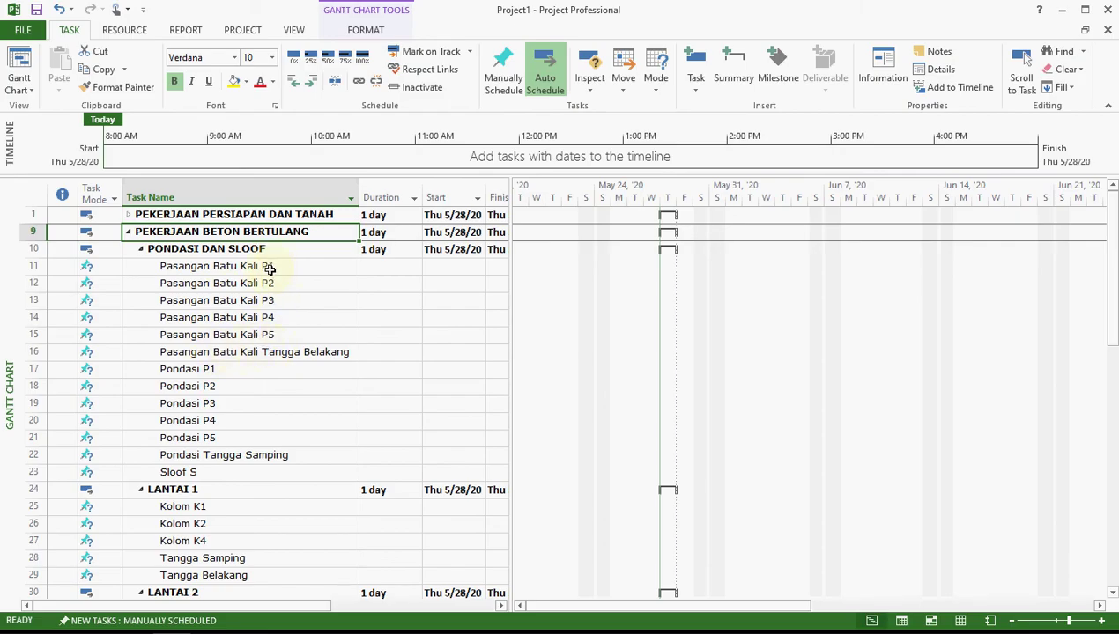
pyautogui.click(33, 282)
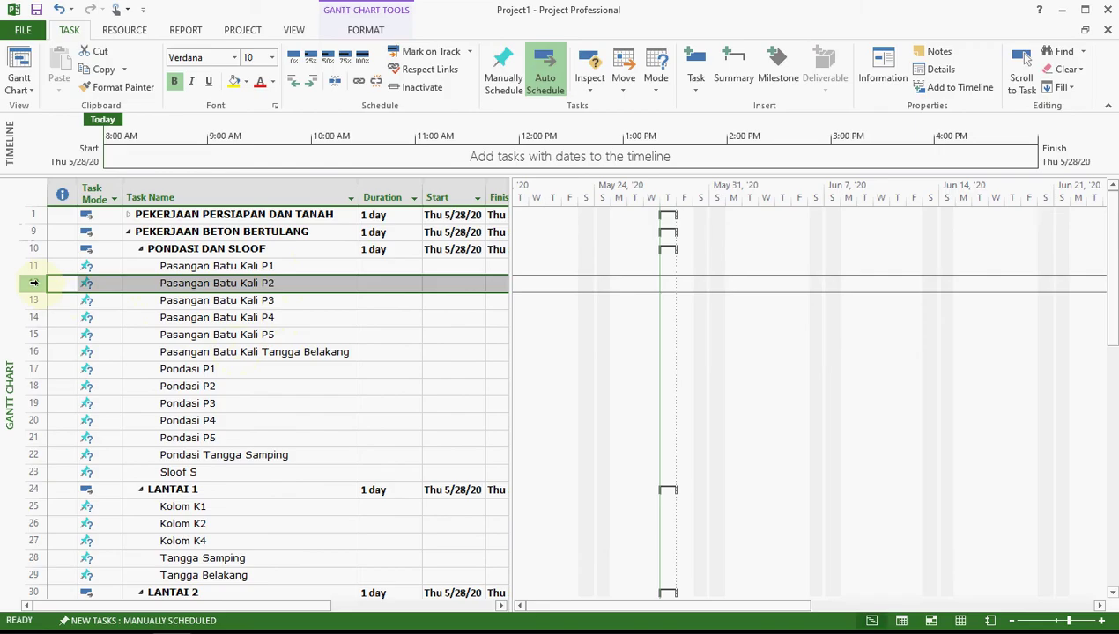
pyautogui.hotkey('shift', 'Down')
pyautogui.hotkey('shift', 'Down')
pyautogui.hotkey('shift', 'Down')
pyautogui.hotkey('shift', 'Down')
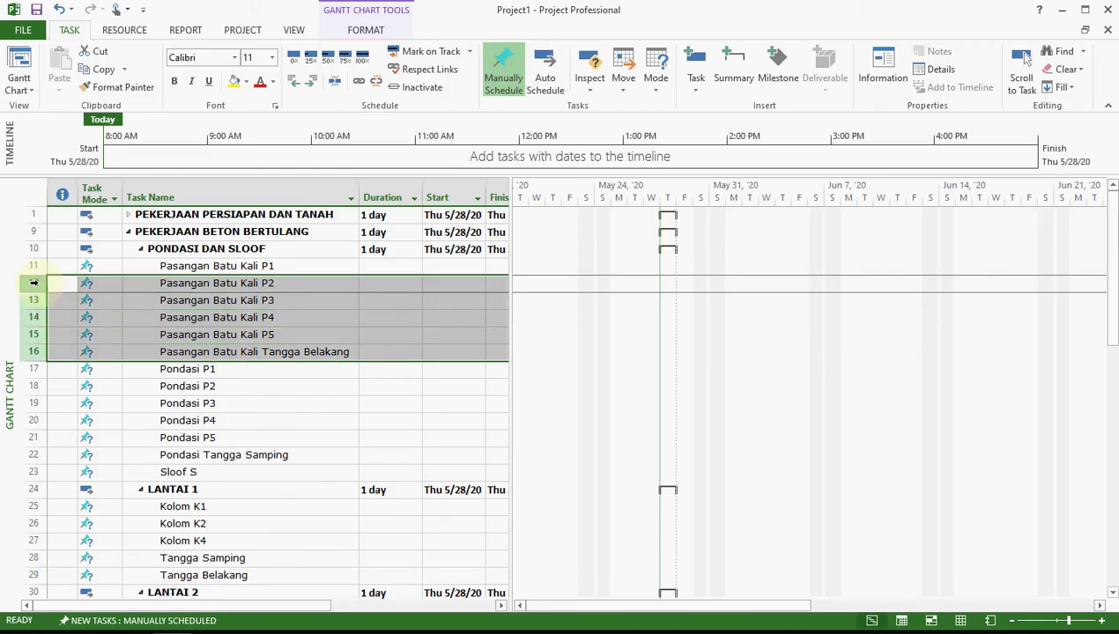
pyautogui.press('Delete')
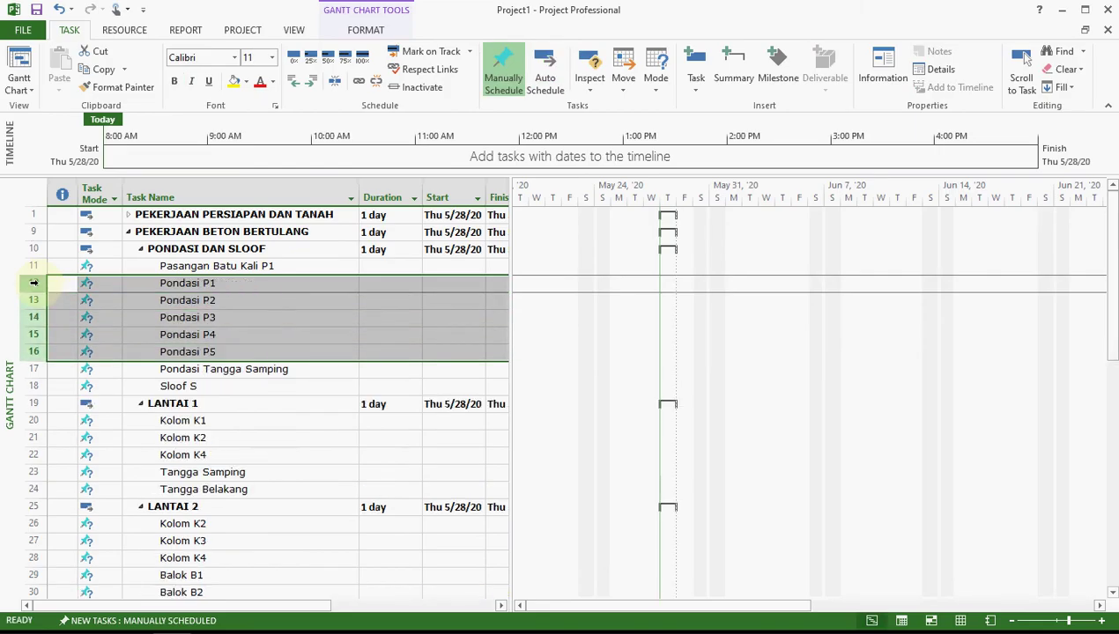
# Rename the task Pasangan Batu Kali P1 under PONDASI DAN SLOOF as Pasangan Batu Kali.
pyautogui.press('Up')
pyautogui.press('Right')
pyautogui.press('Right')
pyautogui.press('Left')
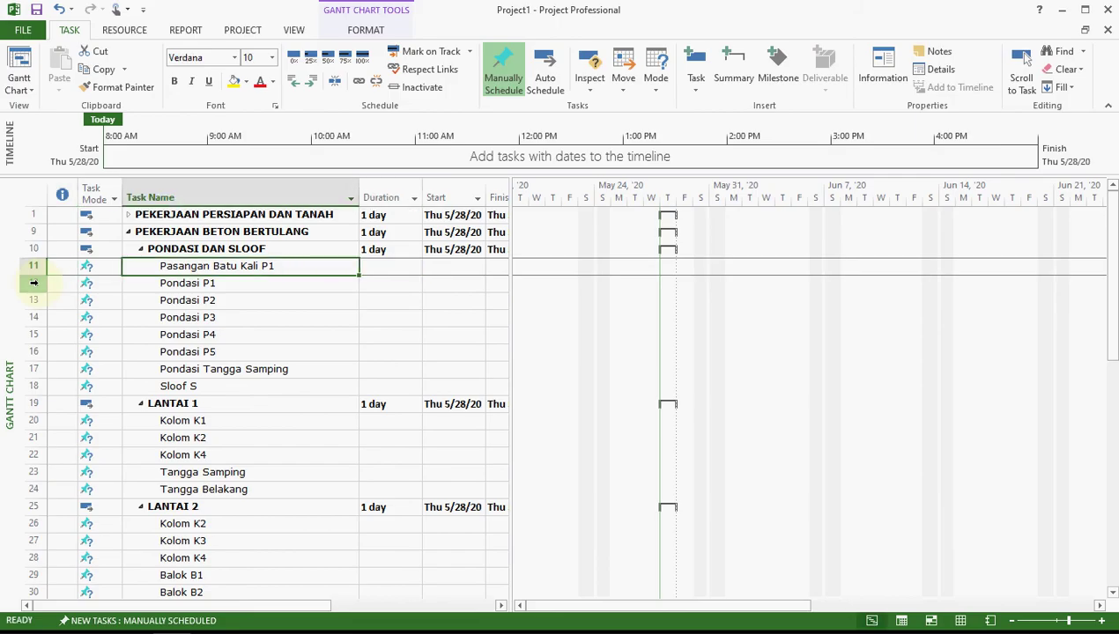
pyautogui.press('F2')
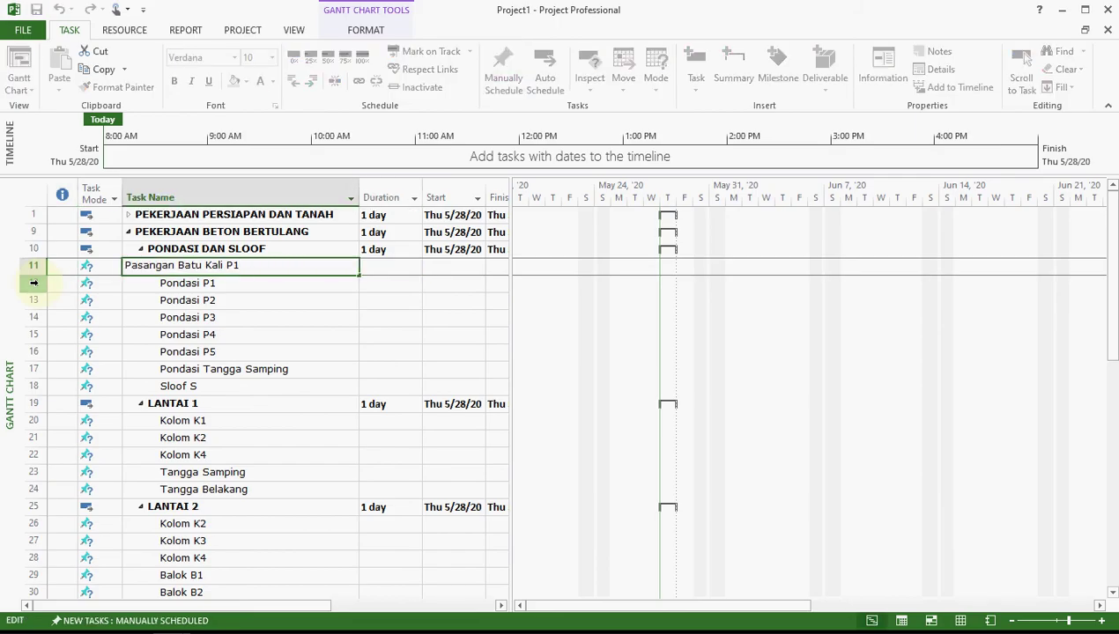
pyautogui.press('Return')
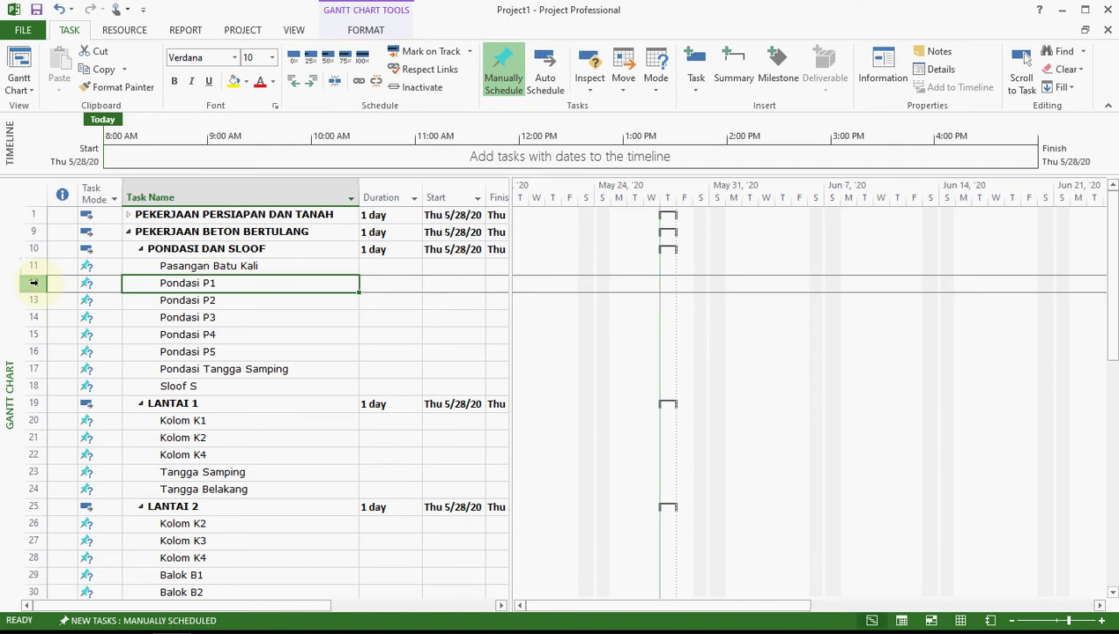
# Delete the tasks Pondasi P2 through Pondasi P5 under PONDASI DAN SLOOF.
pyautogui.press('Down')
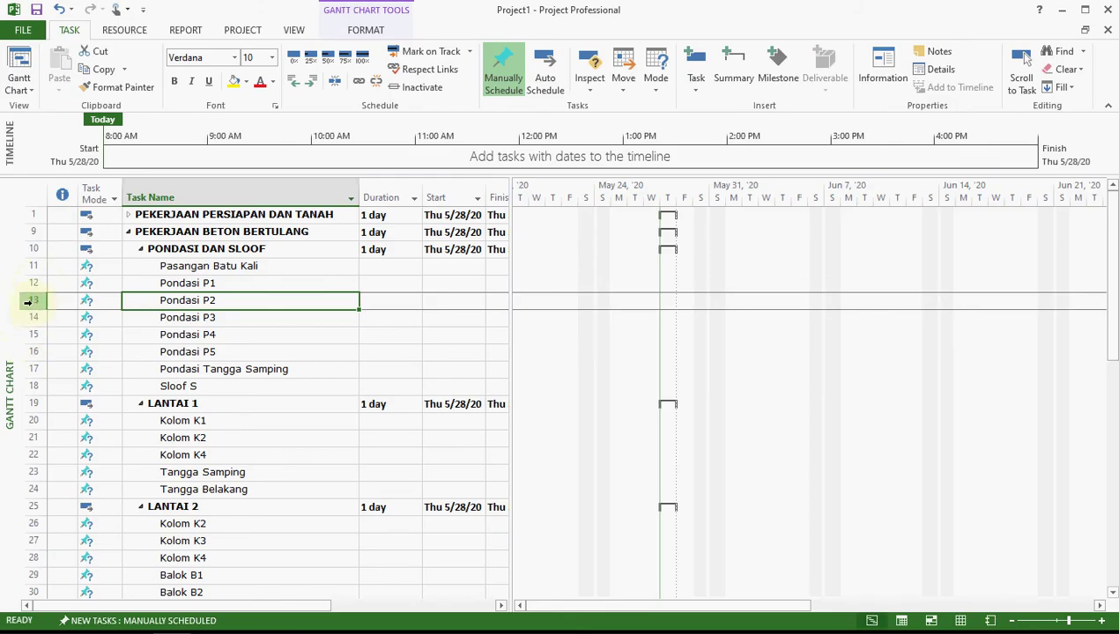
pyautogui.click(28, 300)
pyautogui.hotkey('shift', 'Down')
pyautogui.hotkey('shift', 'Down')
pyautogui.hotkey('shift', 'Down')
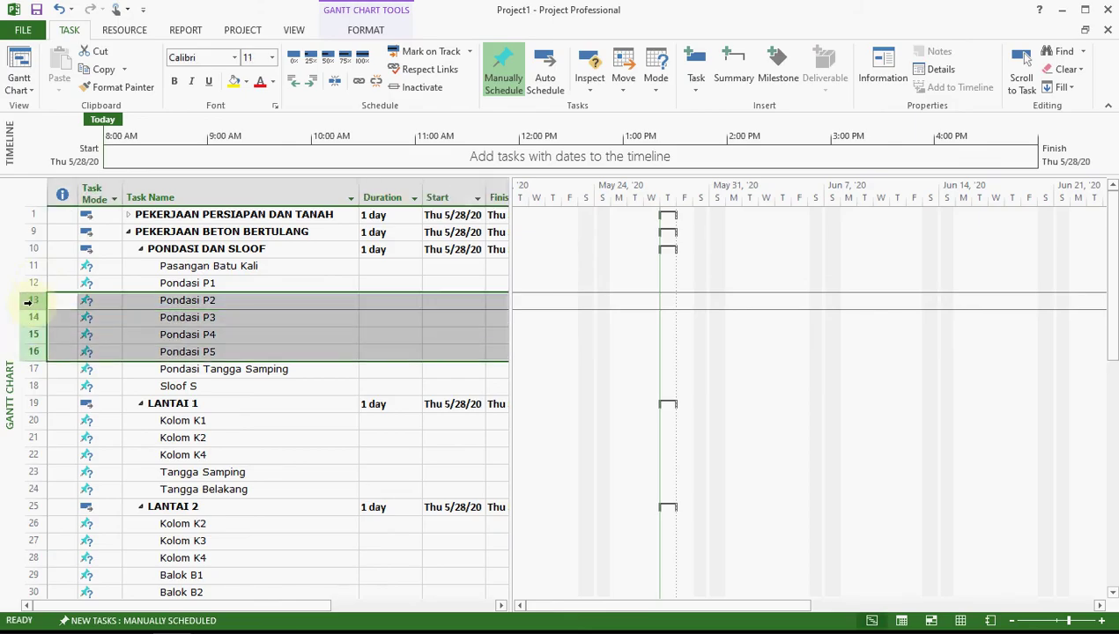
pyautogui.press('Delete')
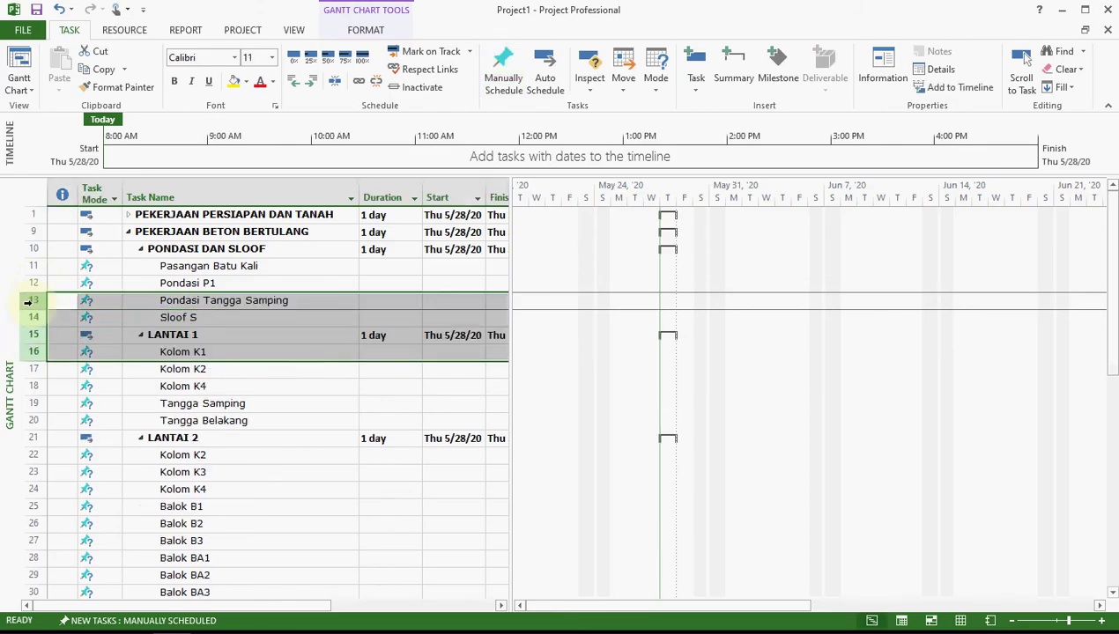
# Rename the task Pondasi P1 under PONDASI DAN SLOOF as Pondasi Beton and delete the task Pondasi Tangga Samping.
pyautogui.press('Up')
pyautogui.press('Up')
pyautogui.press('Down')
pyautogui.press('Right')
pyautogui.press('Right')
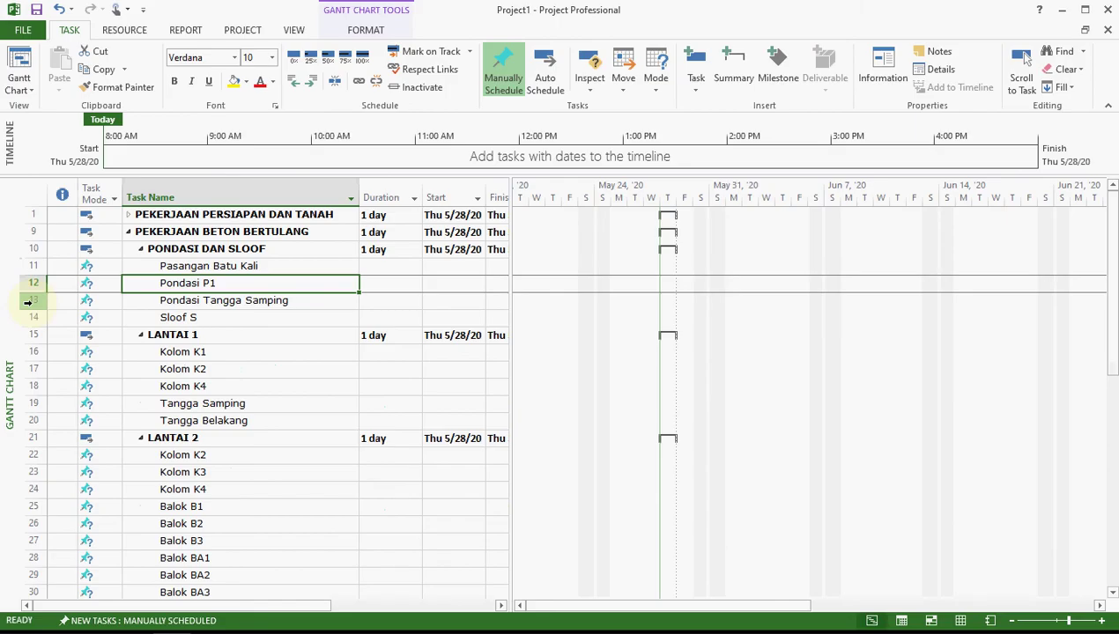
pyautogui.press('F2')
pyautogui.press('BackSpace')
pyautogui.press('BackSpace')
pyautogui.write('Beton')
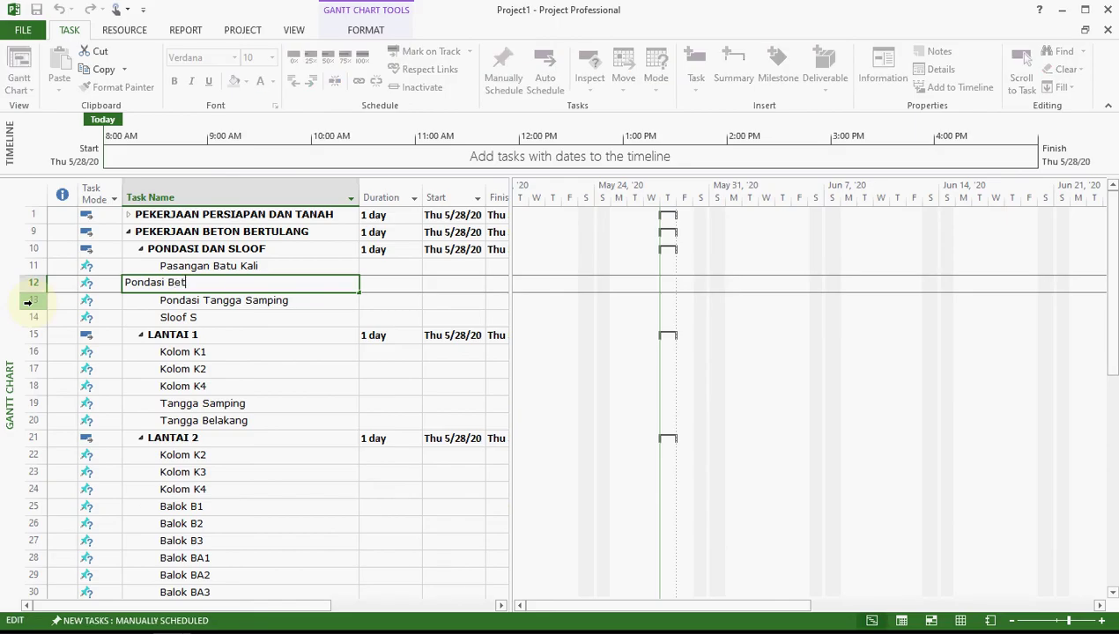
pyautogui.press('Return')
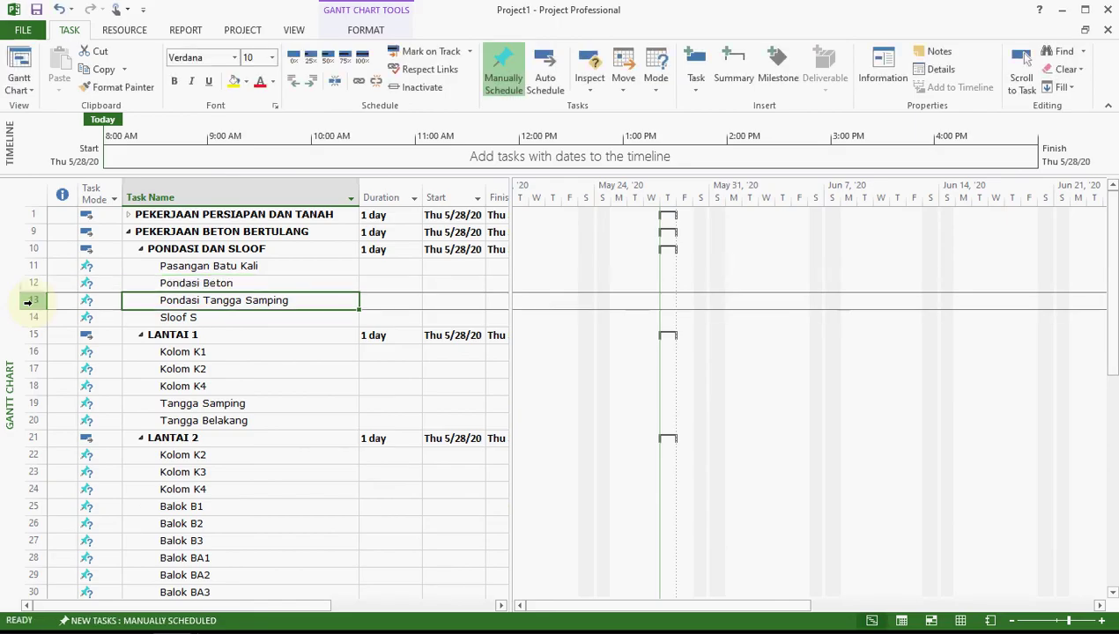
pyautogui.click(35, 302)
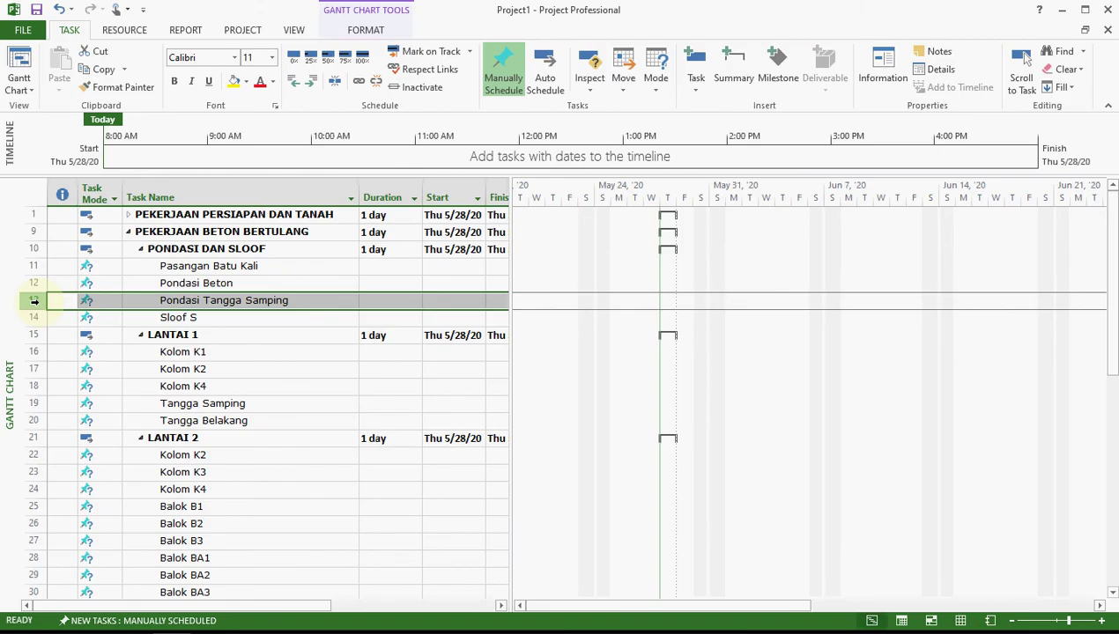
pyautogui.press('Delete')
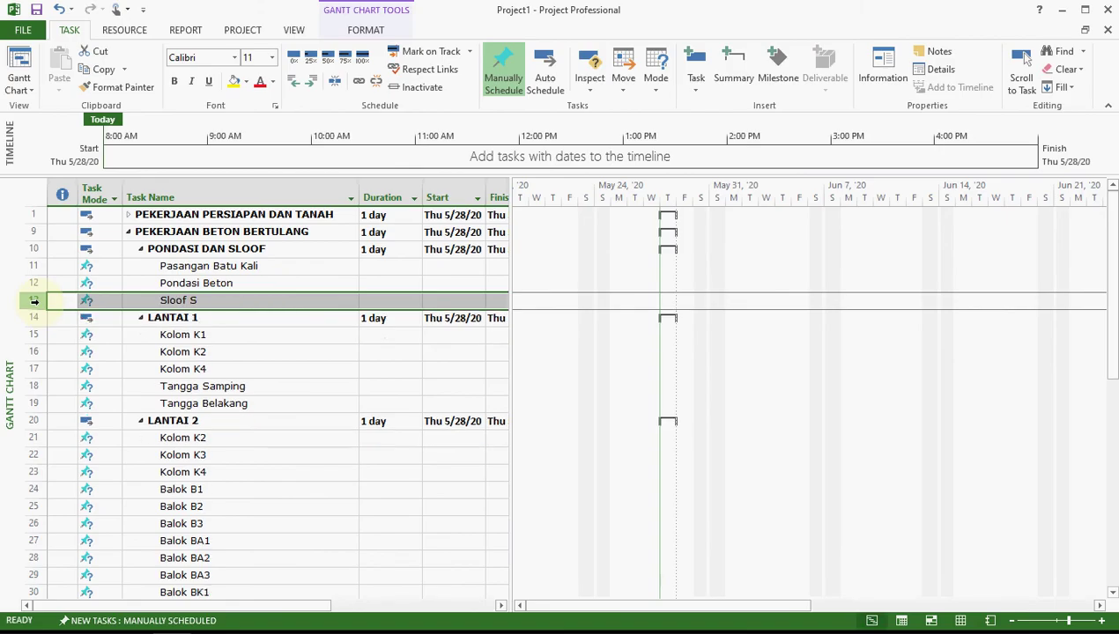
# Under LANTAI 1, delete the tasks Kolom K2 and Kolom K4 and rename Kolom K1 as Kolom Lantai 1.
pyautogui.click(33, 352)
pyautogui.hotkey('shift', 'Down')
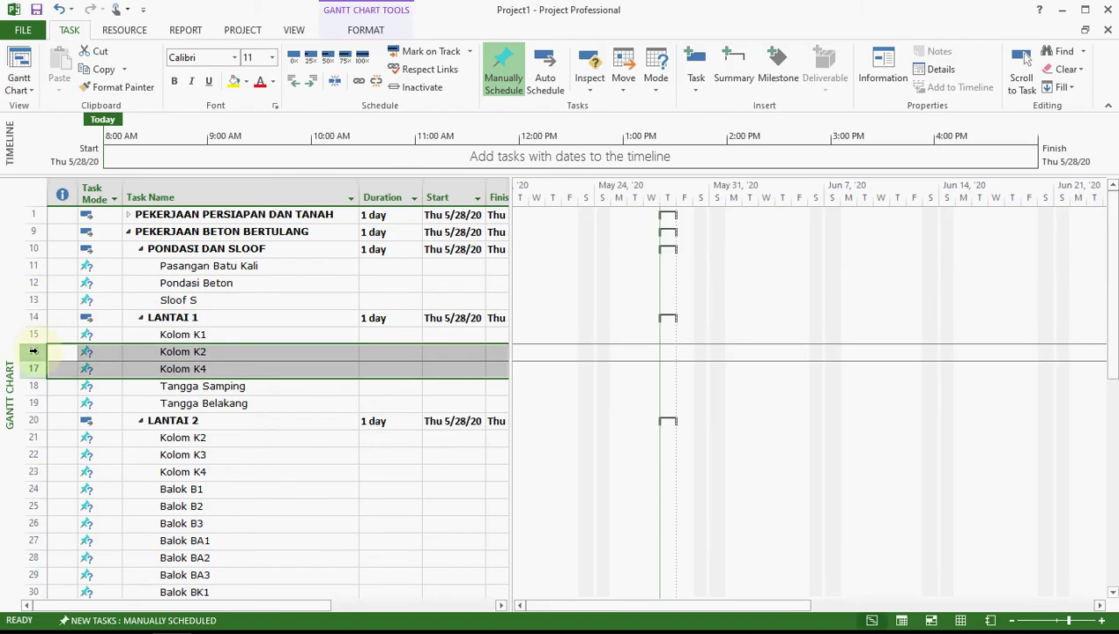
pyautogui.press('Delete')
pyautogui.press('Up')
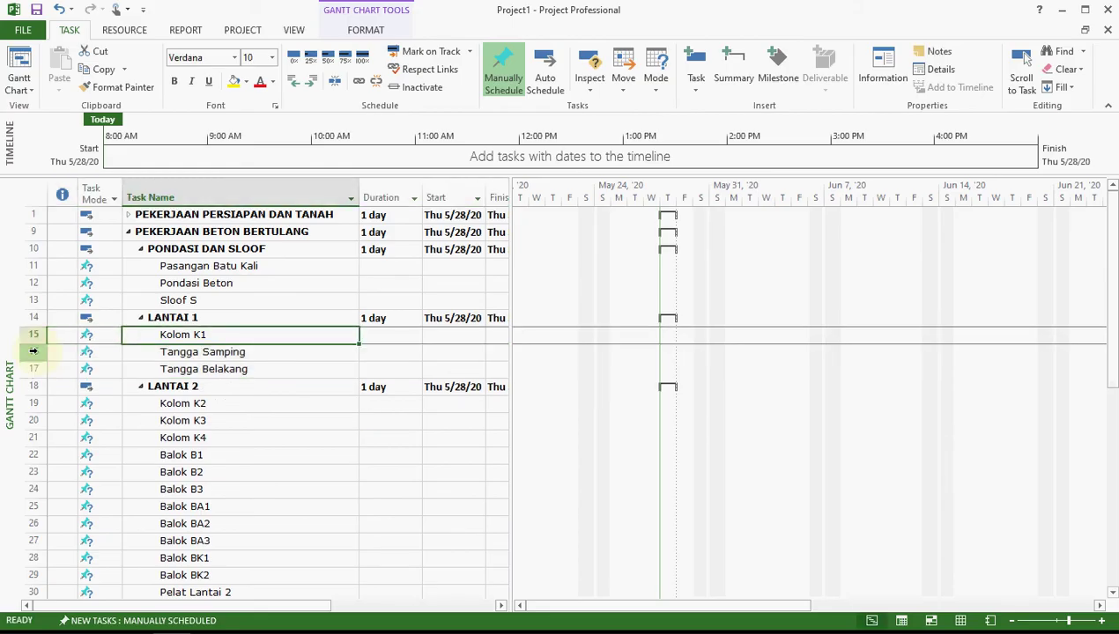
pyautogui.press('F2')
pyautogui.press('BackSpace')
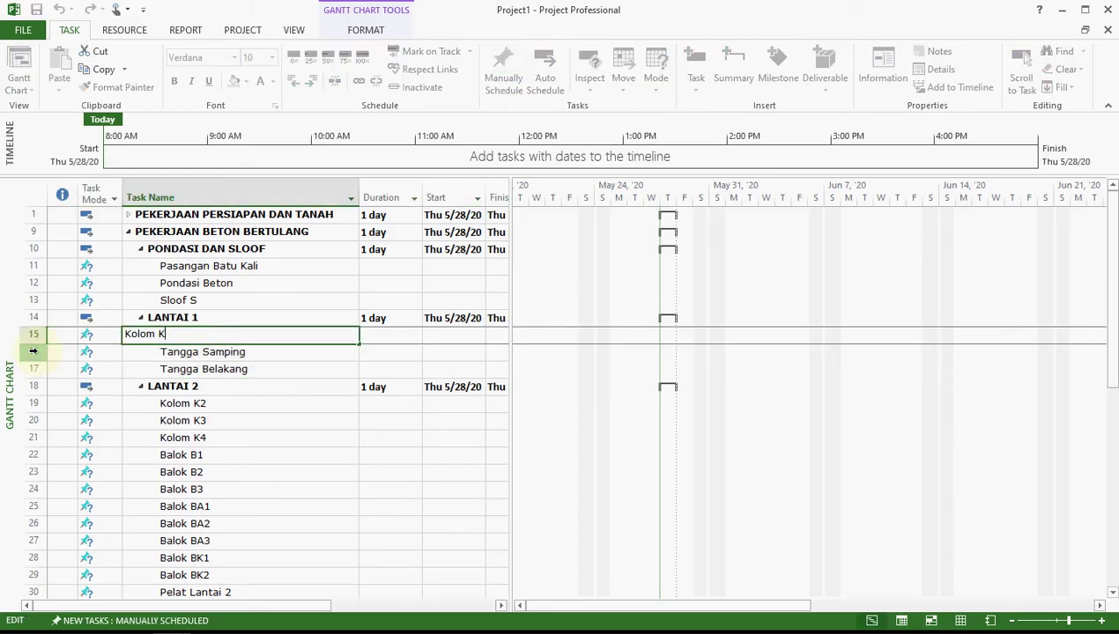
pyautogui.write('Lantai 1')
pyautogui.press('Return')
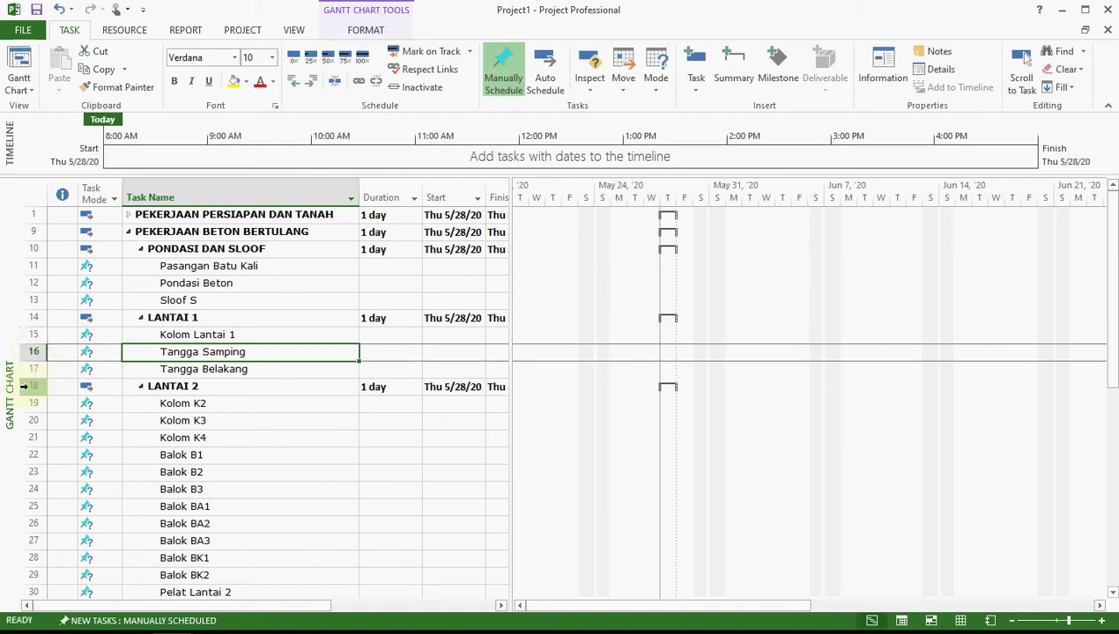
# Delete the task Tangga Belakang under LANTAI 1 and rename Tangga Samping as Tangga Lantai 1.
pyautogui.click(27, 373)
pyautogui.press('Delete')
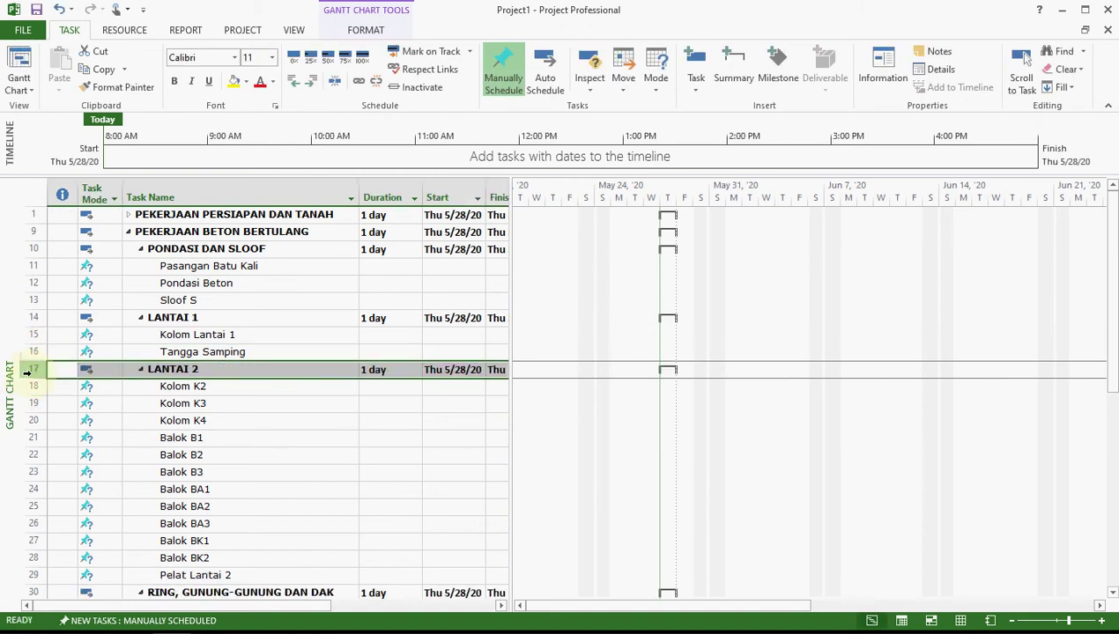
pyautogui.press('Up')
pyautogui.press('Right')
pyautogui.press('F2')
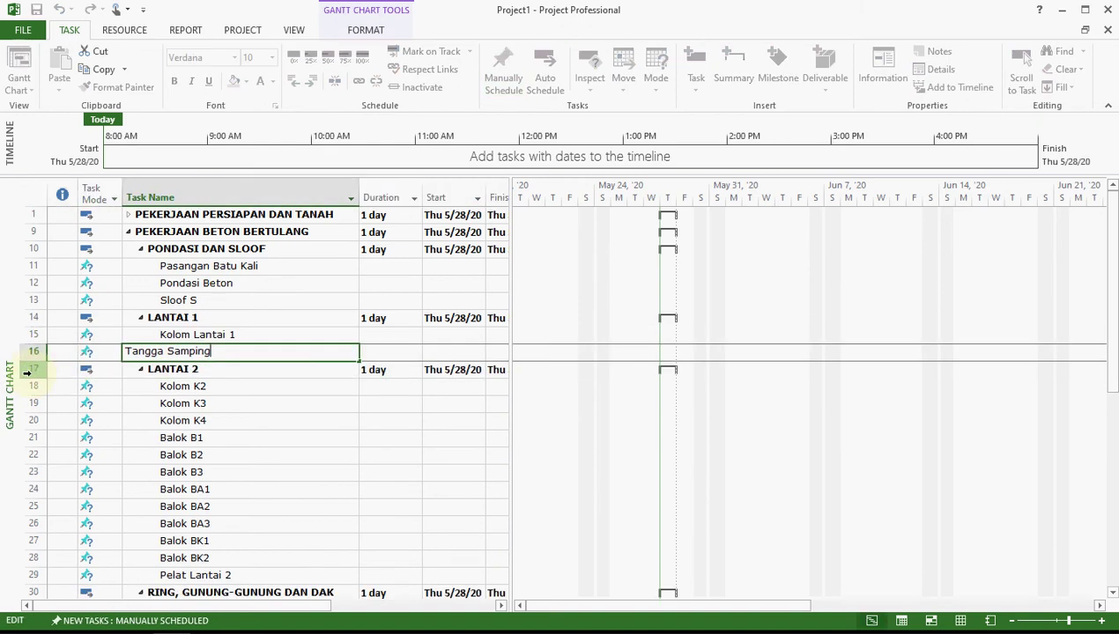
pyautogui.hotkey('ctrl', 'shift', 'Left')
pyautogui.write('Lantai 1')
pyautogui.press('Return')
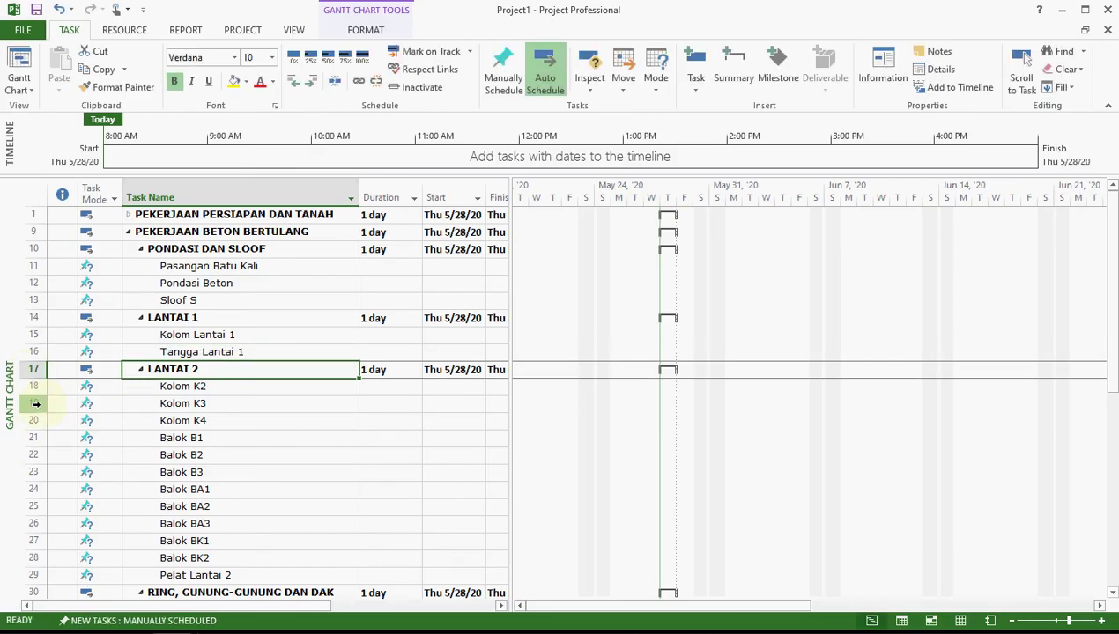
# Under LANTAI 2, delete the tasks Kolom K3 and Kolom K4 and rename Kolom K2 as Kolom Lantai 2.
pyautogui.click(35, 404)
pyautogui.hotkey('shift', 'Down')
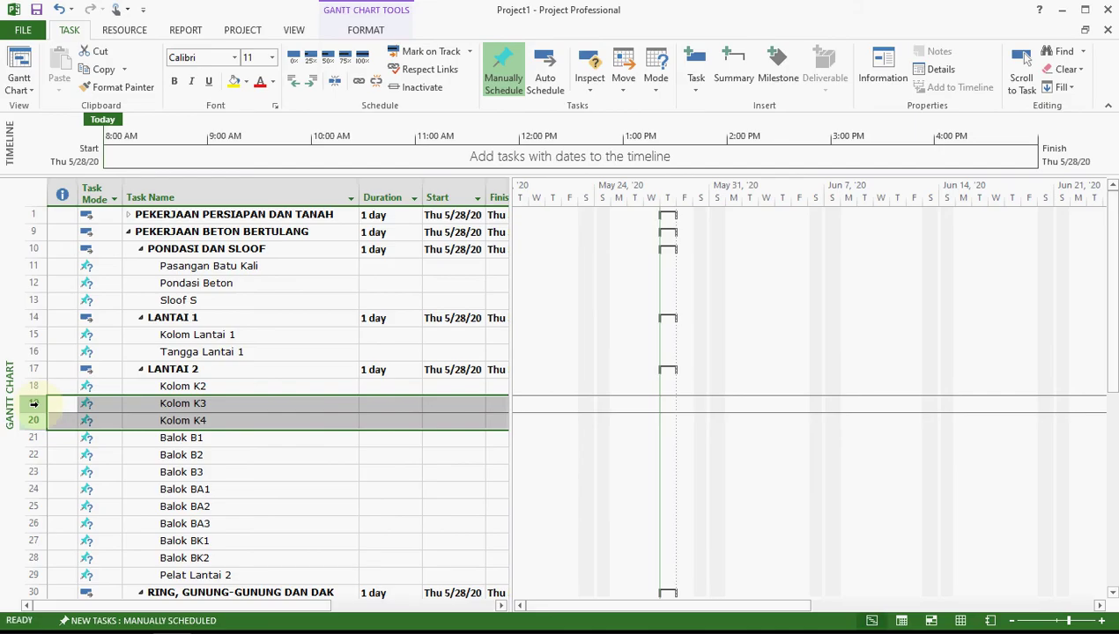
pyautogui.press('Delete')
pyautogui.press('Up')
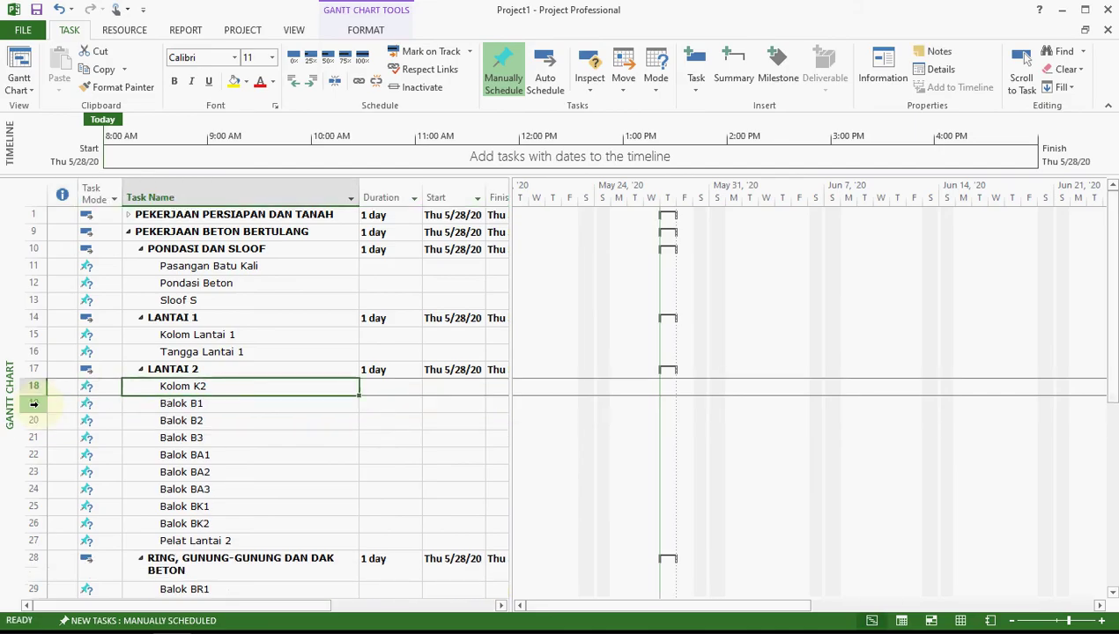
pyautogui.press('F2')
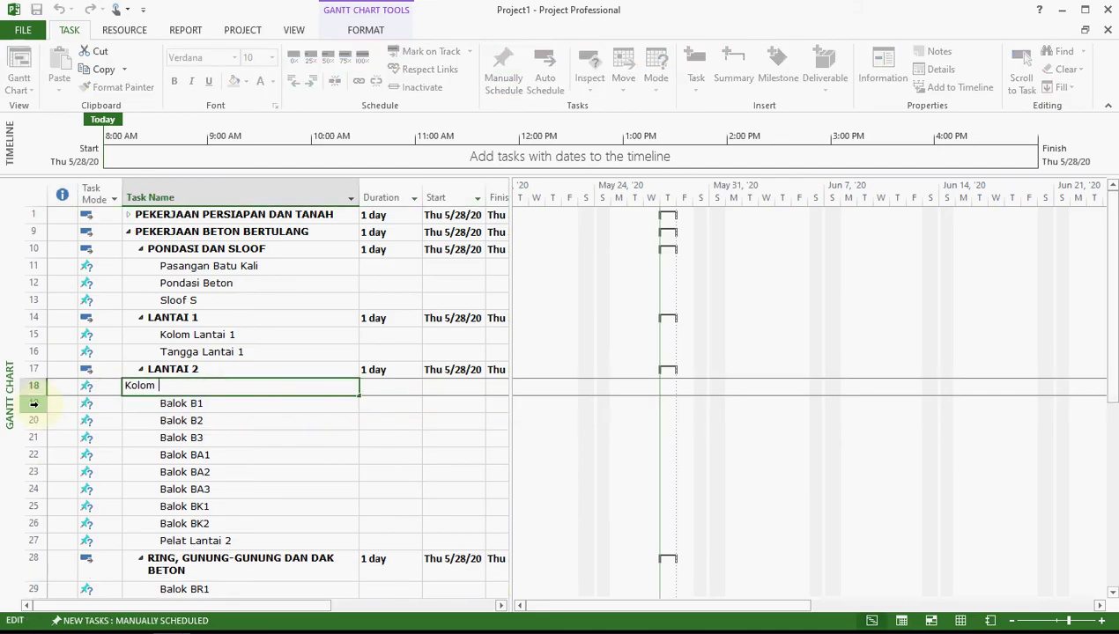
pyautogui.write('Lantai 2')
pyautogui.press('Return')
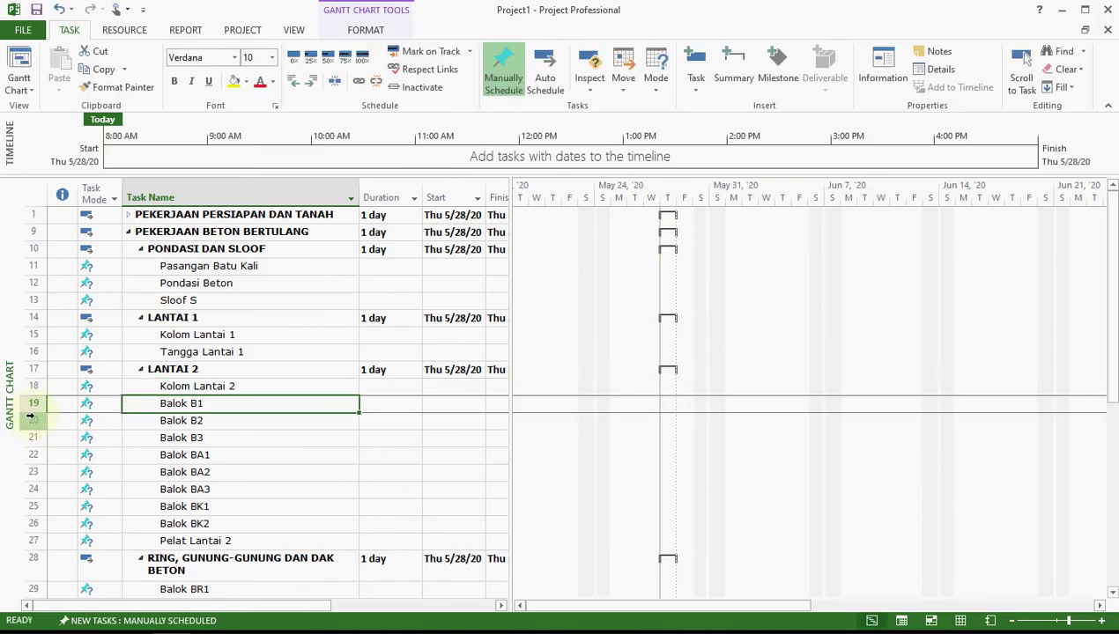
# Delete the tasks Balok B2 through Balok BK2 under LANTAI 2.
pyautogui.click(30, 416)
pyautogui.hotkey('shift', 'Down')
pyautogui.hotkey('shift', 'Down')
pyautogui.hotkey('shift', 'Down')
pyautogui.hotkey('shift', 'Down')
pyautogui.hotkey('shift', 'Down')
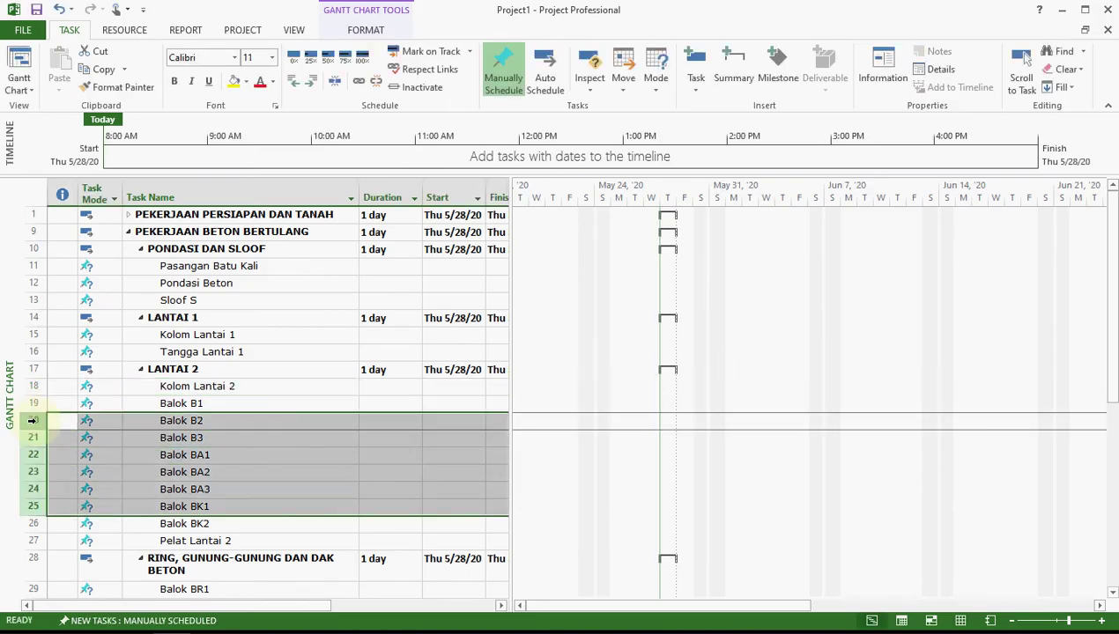
pyautogui.hotkey('shift', 'Down')
pyautogui.press('Delete')
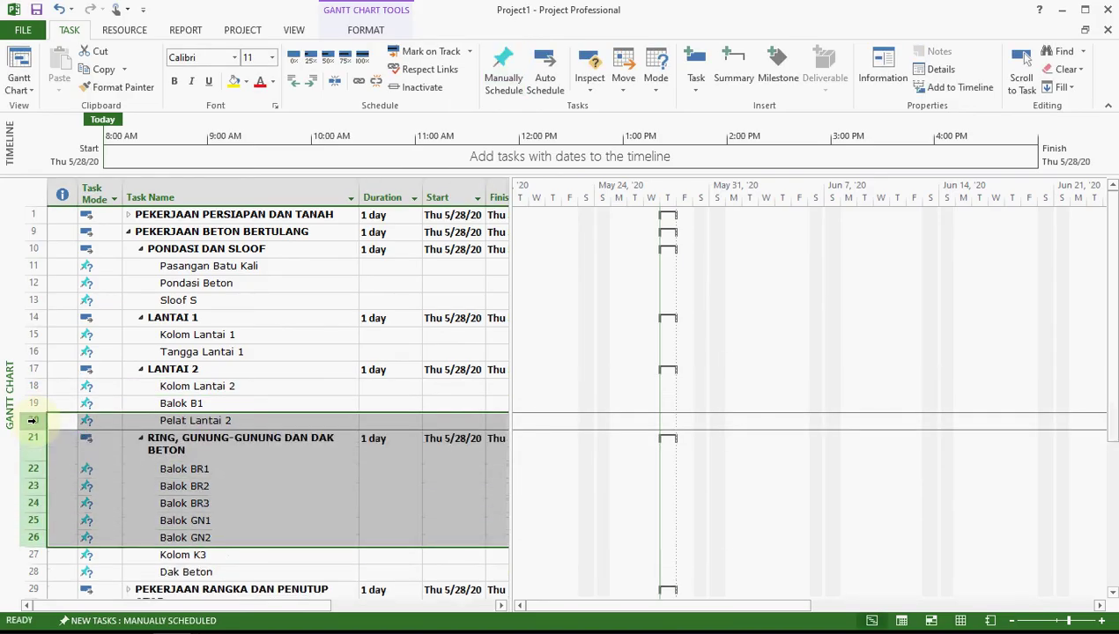
# Rename the task Balok B1 under LANTAI 2 as Balok Lantai 2.
pyautogui.press('Up')
pyautogui.press('Right')
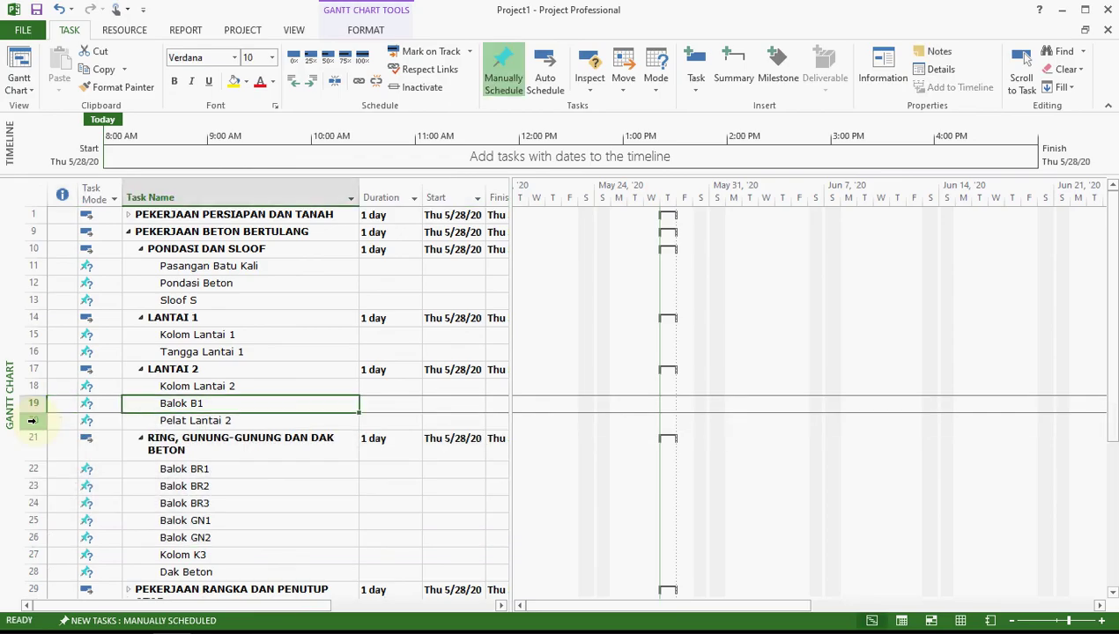
pyautogui.press('F2')
pyautogui.hotkey('ctrl', 'shift', 'Left')
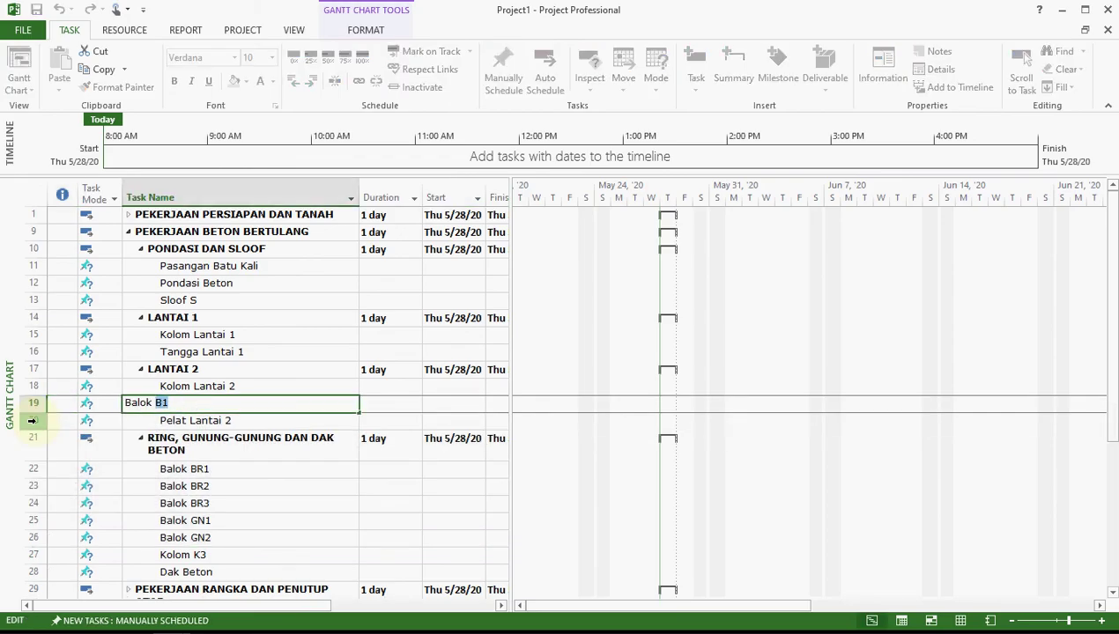
pyautogui.write('Lantai 2')
pyautogui.press('Return')
# Delete the tasks Balok BR2 through Balok GN2 under RING, GUNUNG-GUNUNG DAN DAK BETON.
pyautogui.press('Down')
pyautogui.press('Down')
pyautogui.press('Down')
pyautogui.press('Down')
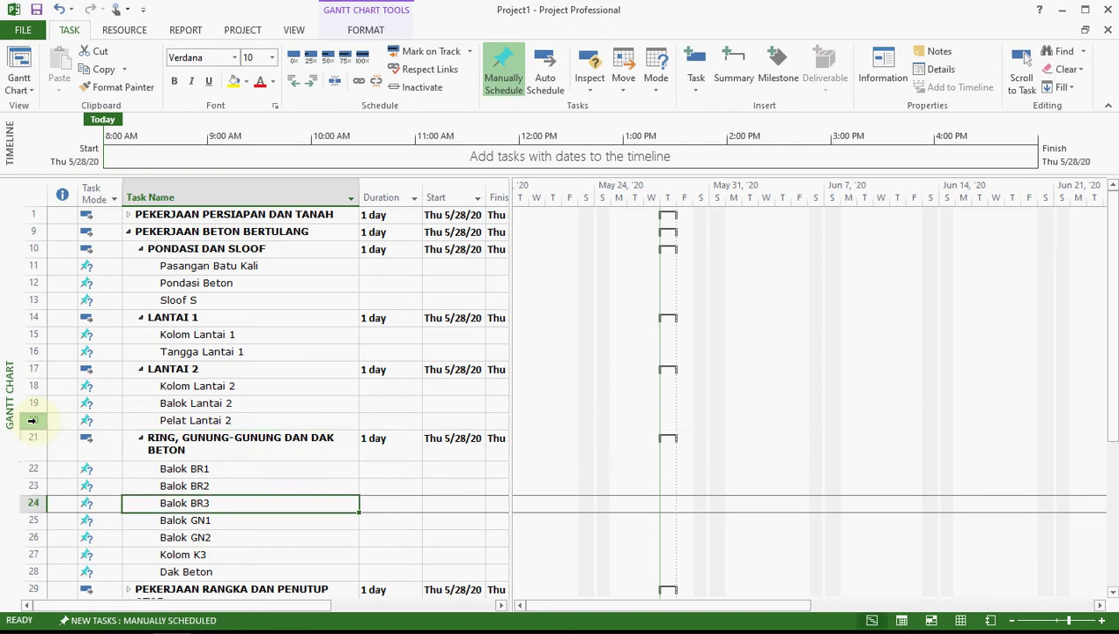
pyautogui.press('Down')
pyautogui.press('Down')
pyautogui.press('Down')
pyautogui.press('Down')
pyautogui.press('Down')
pyautogui.press('Down')
pyautogui.press('Down')
pyautogui.press('Down')
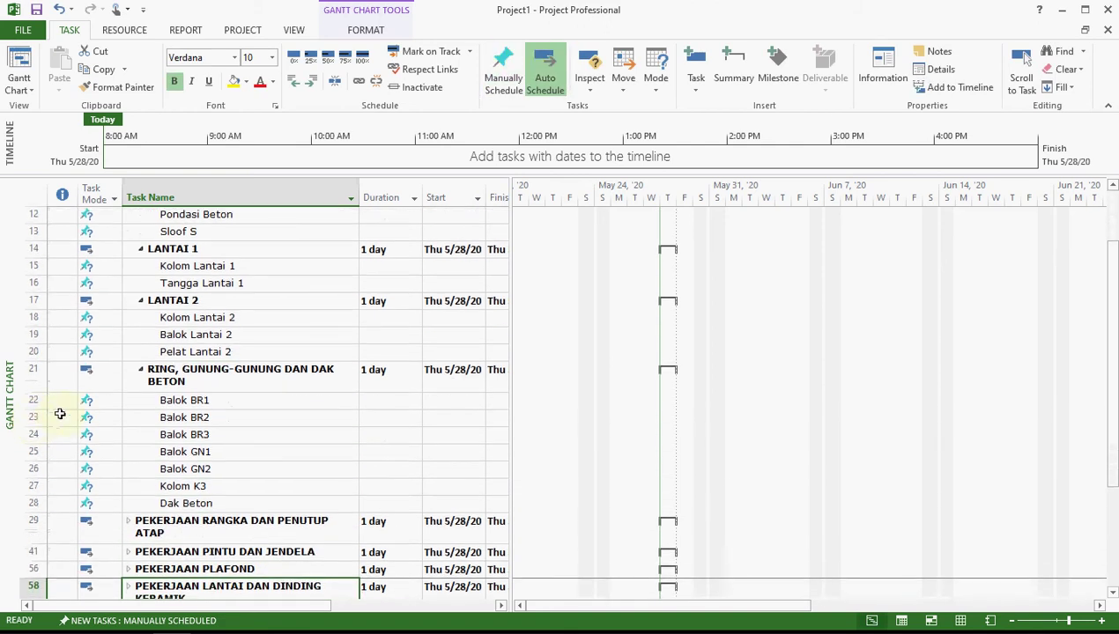
pyautogui.click(32, 416)
pyautogui.hotkey('shift', 'Down')
pyautogui.hotkey('shift', 'Down')
pyautogui.hotkey('shift', 'Down')
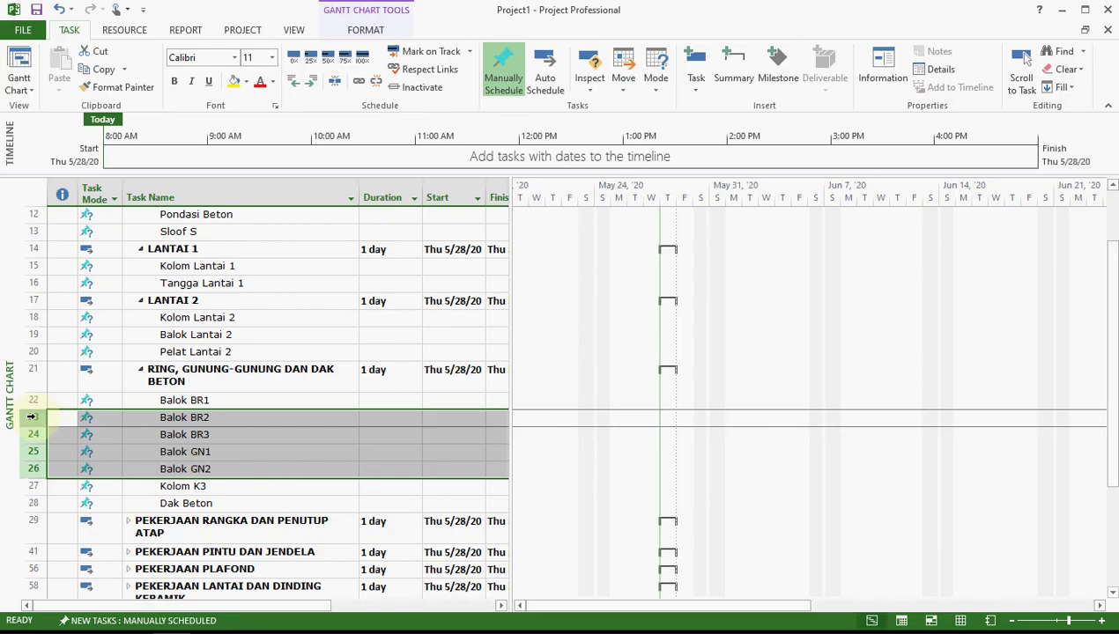
pyautogui.press('Delete')
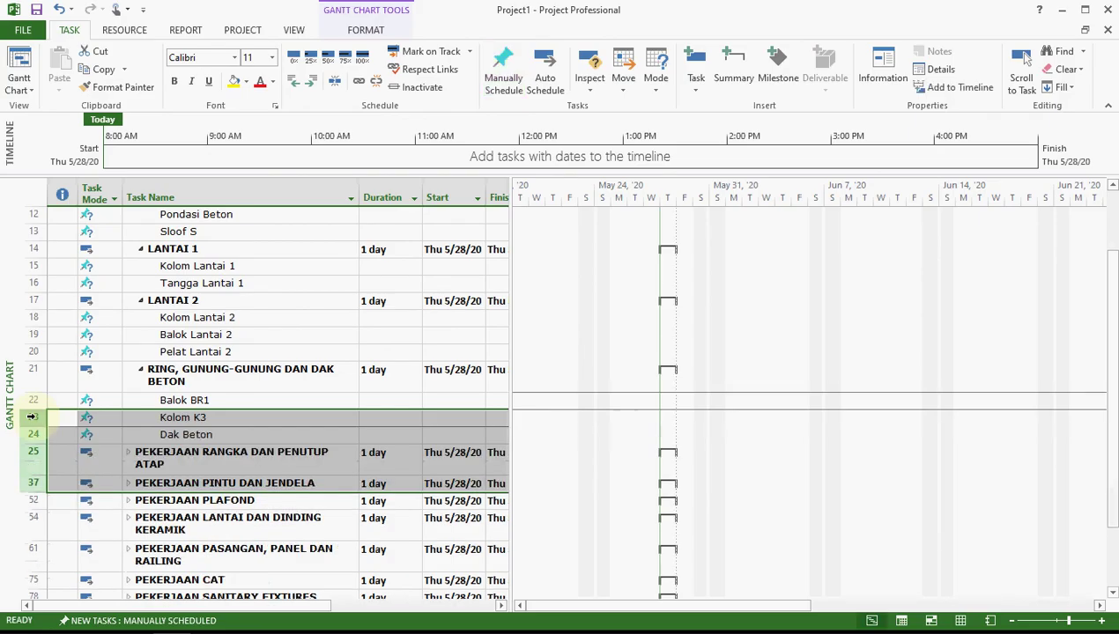
# Rename the task Balok BR1 under RING, GUNUNG-GUNUNG DAN DAK BETON as Balok Ring.
pyautogui.press('Up')
pyautogui.press('F2')
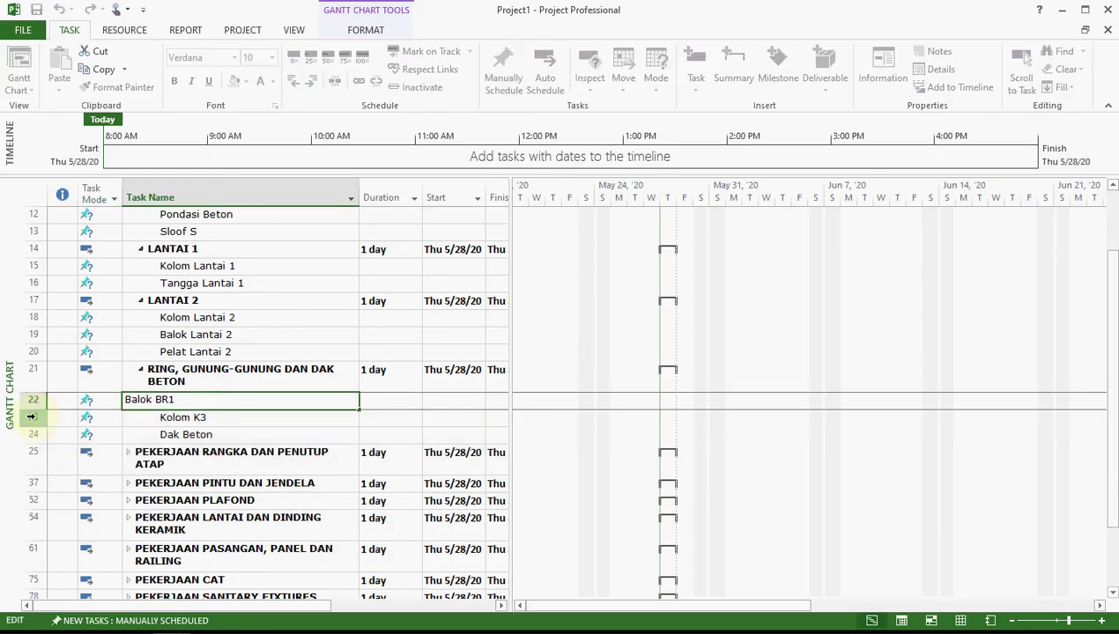
pyautogui.press('BackSpace')
pyautogui.press('BackSpace')
pyautogui.write('Ring')
pyautogui.press('Return')
# Rename the task Kolom K3 under RING, GUNUNG-GUNUNG DAN DAK BETON as Kolom Ring.
pyautogui.press('F2')
pyautogui.press('BackSpace')
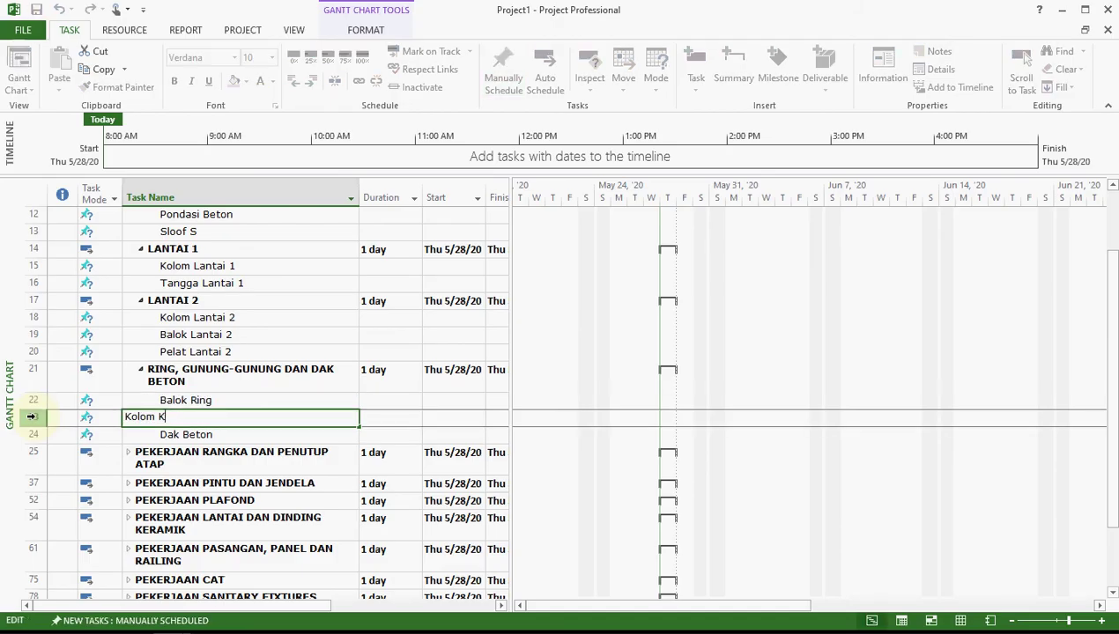
pyautogui.write('Ring')
pyautogui.press('Return')
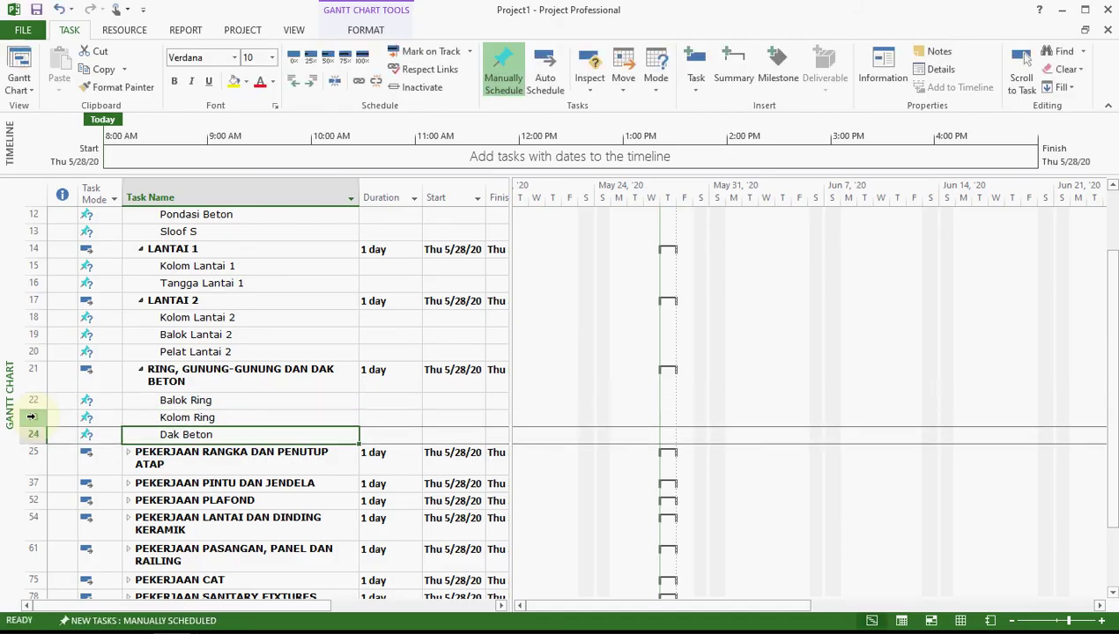
# Review the condensed subtasks under PEKERJAAN BETON BERTULANG, from Dak Beton back up to PONDASI DAN SLOOF.
pyautogui.press('Down')
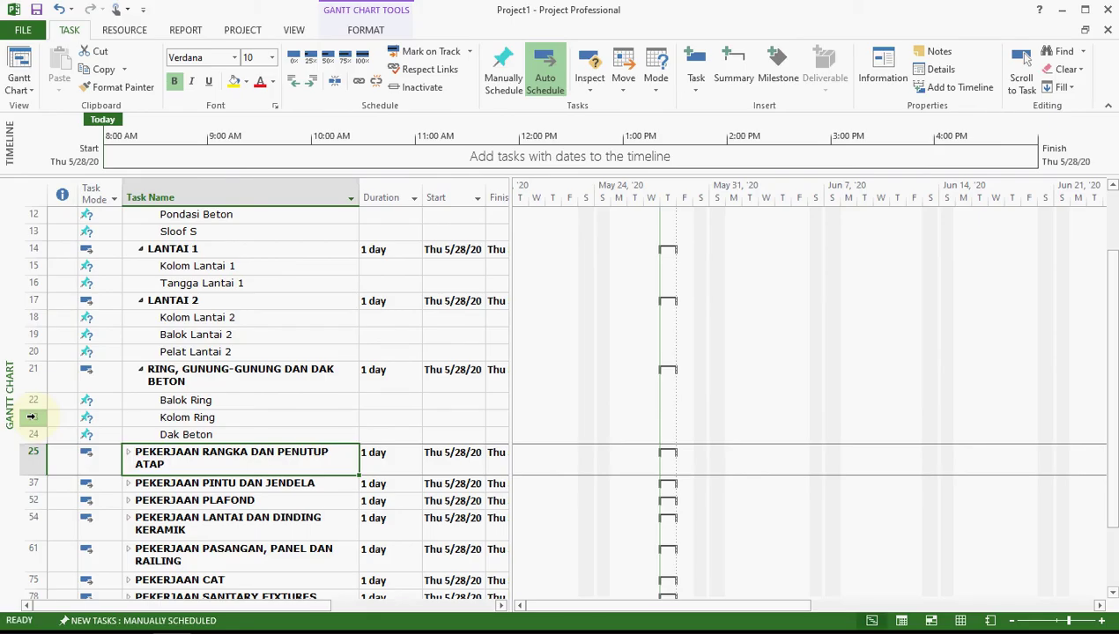
pyautogui.press('Up')
pyautogui.press('Up')
pyautogui.press('Up')
pyautogui.press('Up')
pyautogui.press('Up')
pyautogui.press('Up')
pyautogui.press('Up')
pyautogui.press('Up')
pyautogui.press('Up')
pyautogui.press('Up')
pyautogui.press('Up')
pyautogui.press('Up')
pyautogui.press('Up')
pyautogui.press('Up')
pyautogui.press('Up')
pyautogui.press('Up')
pyautogui.press('Up')
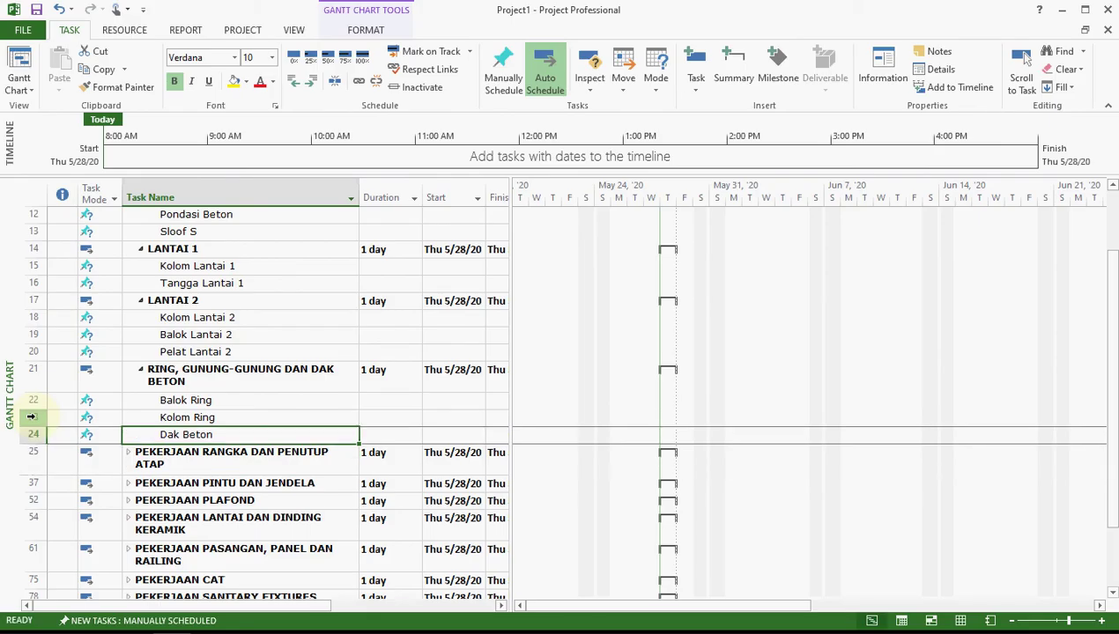
pyautogui.press('Down')
pyautogui.press('Down')
pyautogui.press('Down')
pyautogui.press('Down')
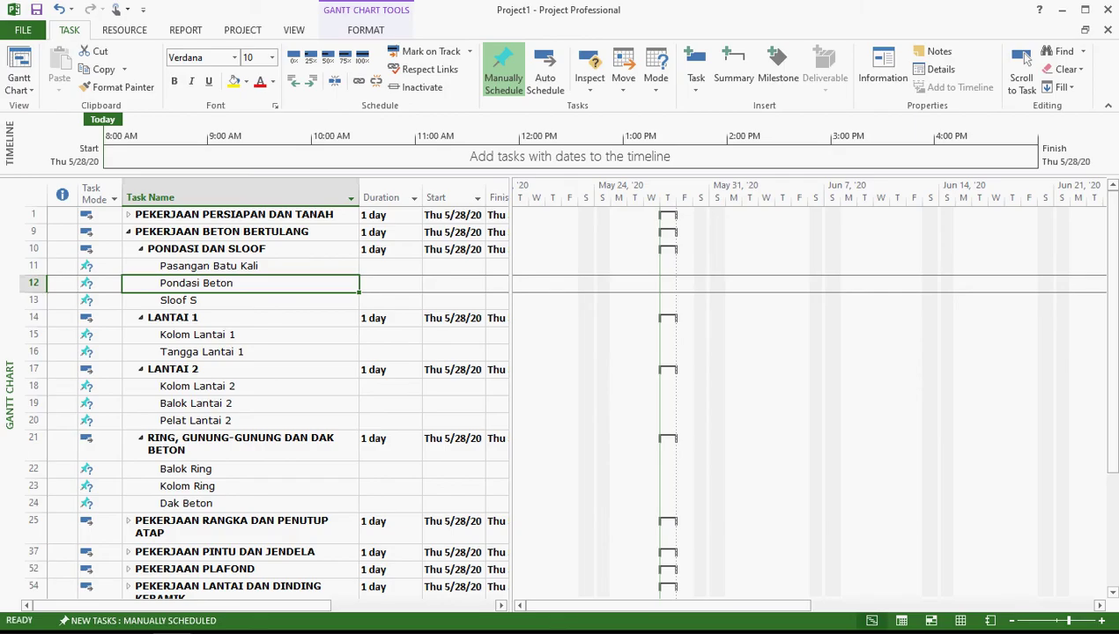
# Switch from the project's Pasangan Batu Kali task to the Pekerjaan Durasi workbook in Excel and inspect the total volume formula in H13.
pyautogui.click(460, 633)
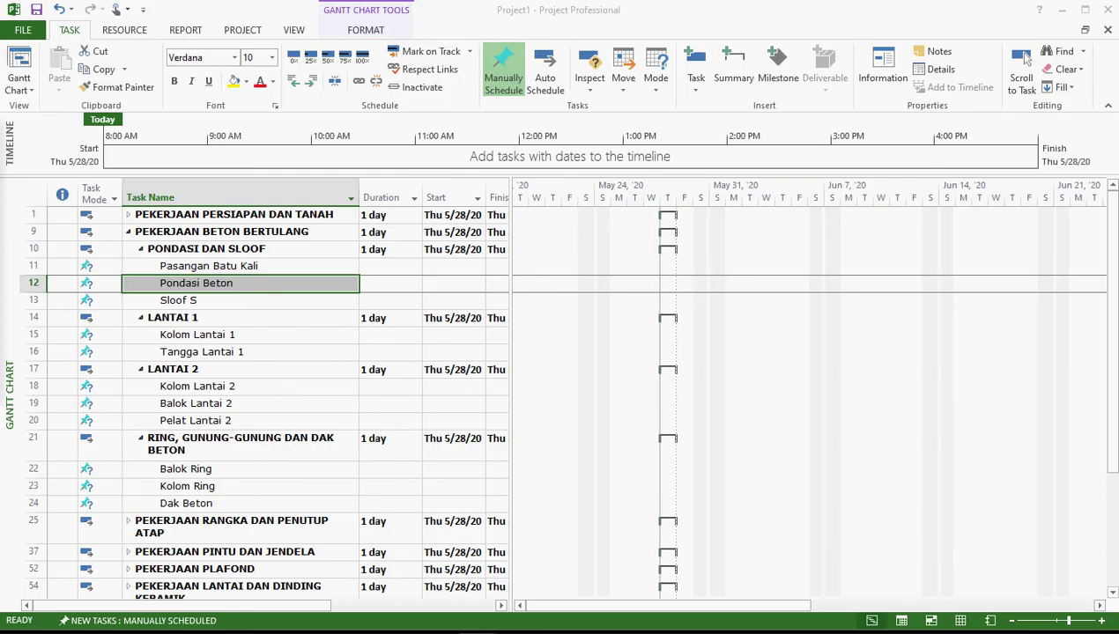
pyautogui.click(264, 267)
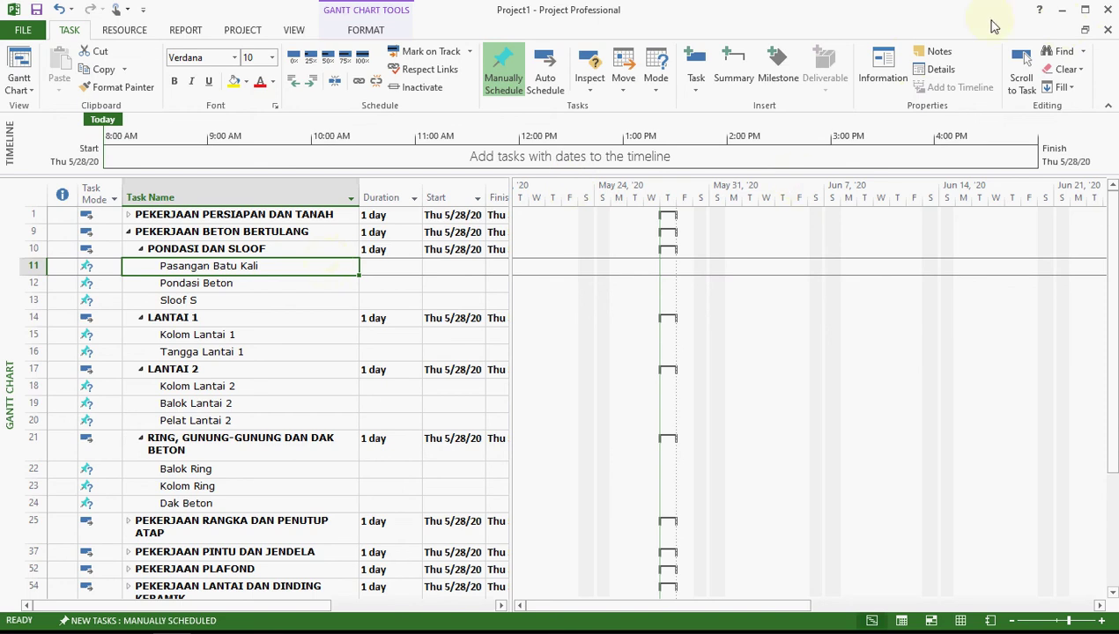
pyautogui.click(1062, 11)
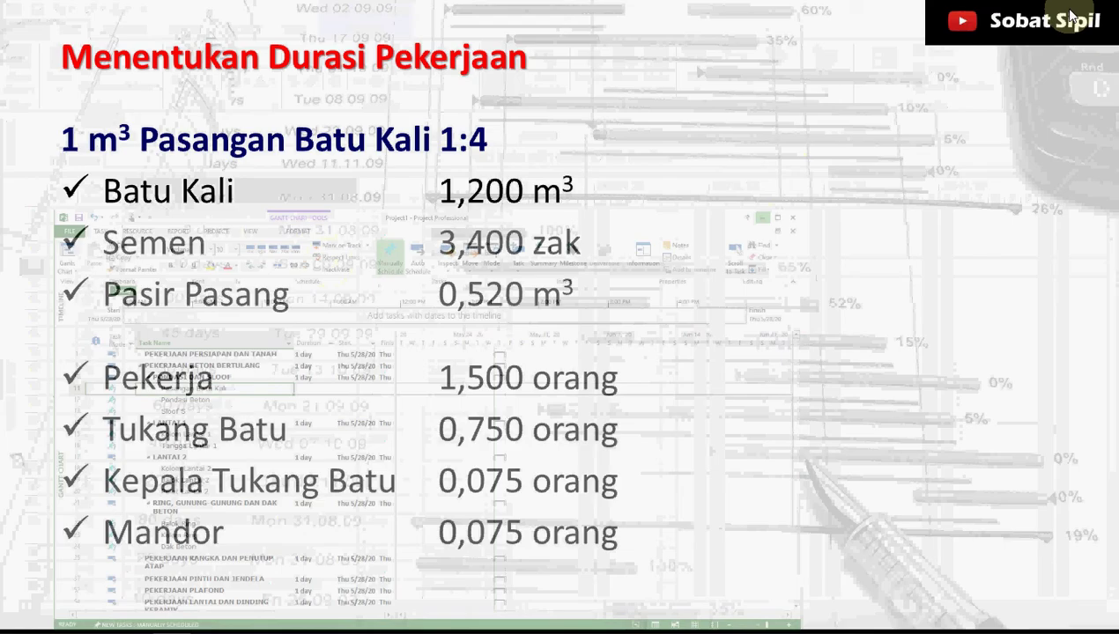
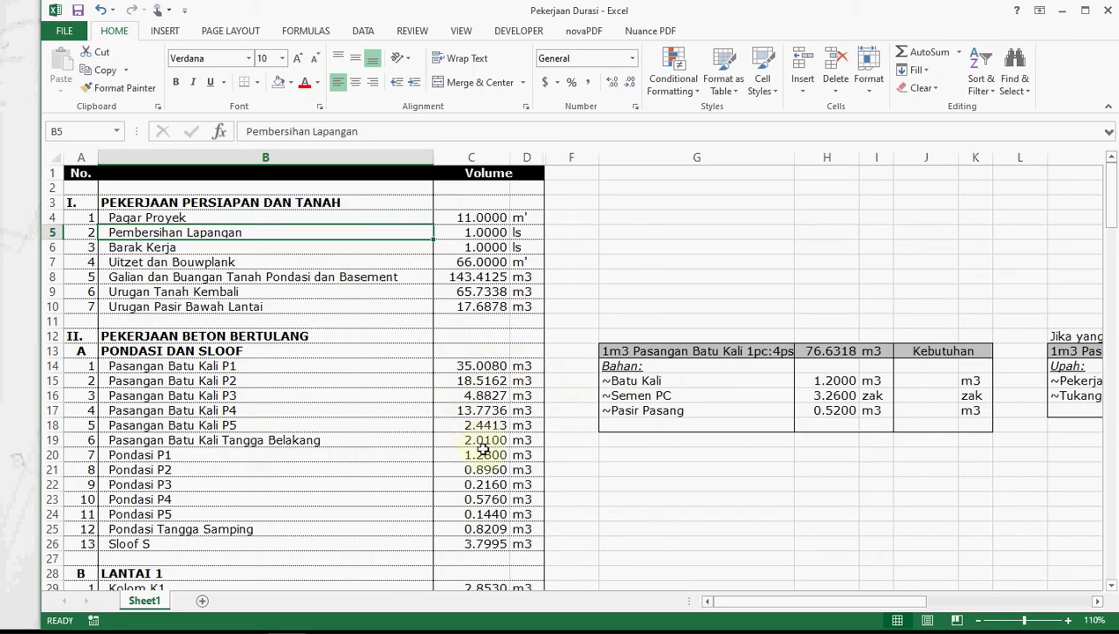
pyautogui.click(814, 355)
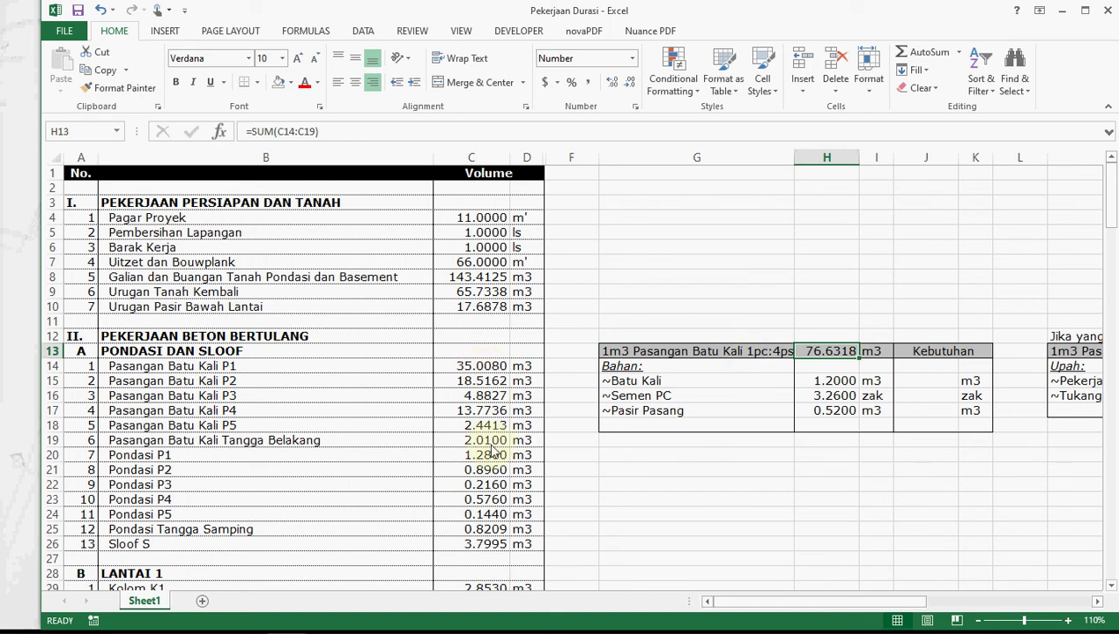
# Calculate the Batu Kali requirement in J15 with the formula =$H$13*H15, keeping the total volume reference absolute.
pyautogui.press('Right')
pyautogui.press('Right')
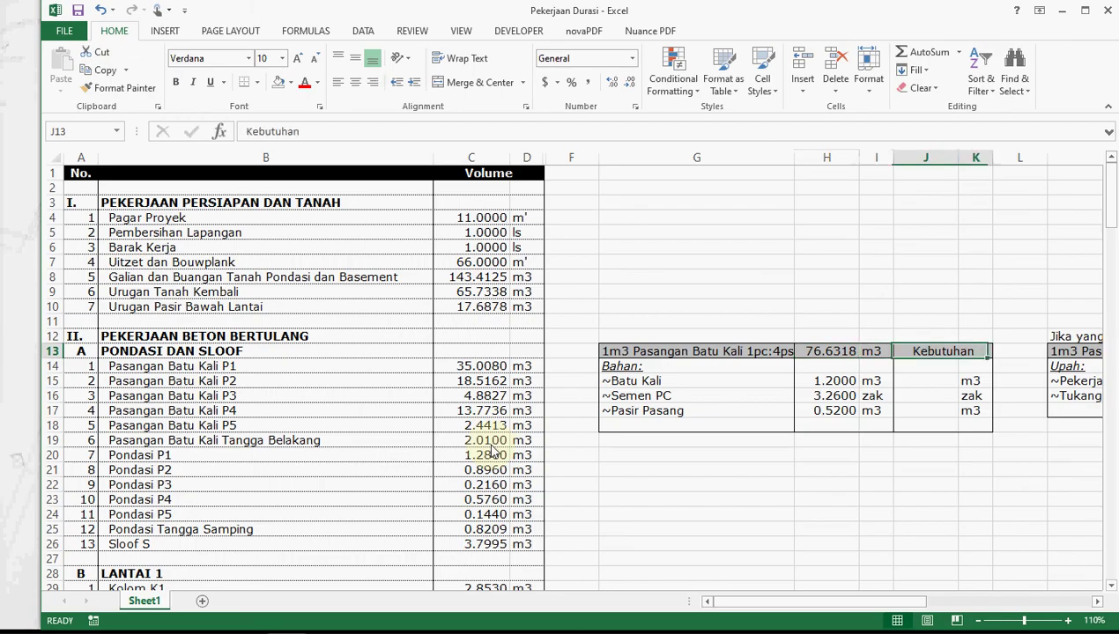
pyautogui.press('Down')
pyautogui.press('Down')
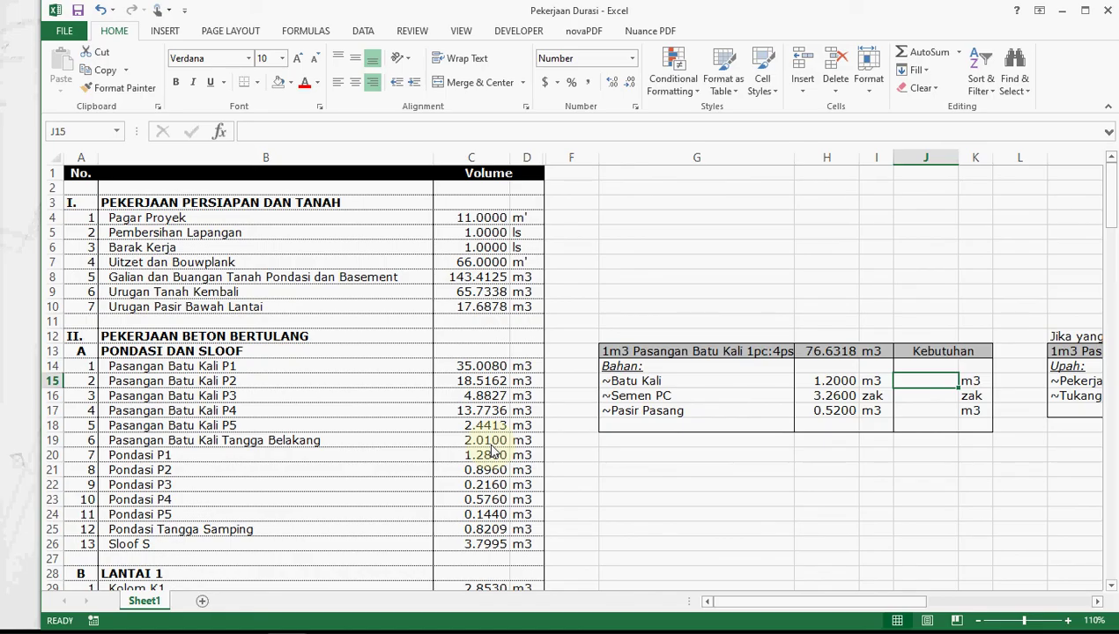
pyautogui.write('=')
pyautogui.press('Up')
pyautogui.press('Up')
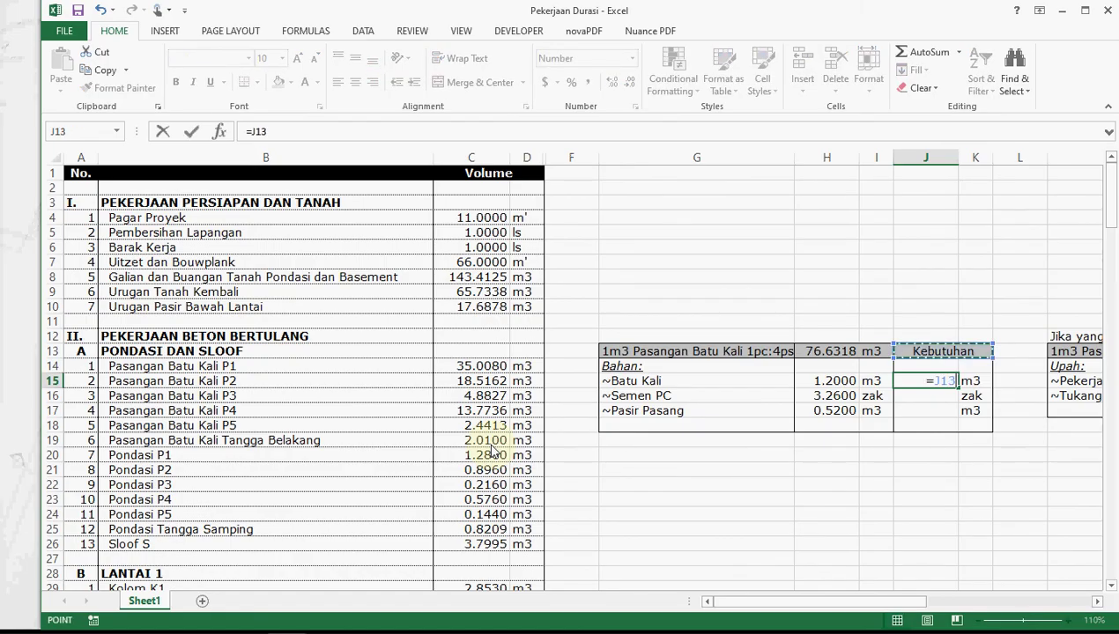
pyautogui.press('Left')
pyautogui.press('Left')
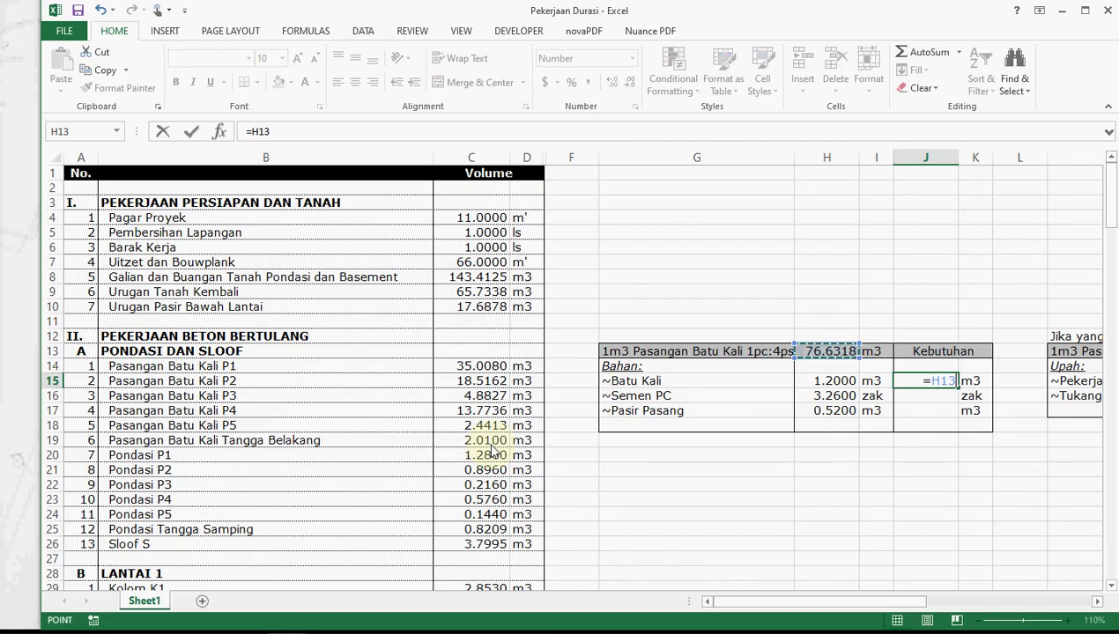
pyautogui.press('F4')
pyautogui.write('*')
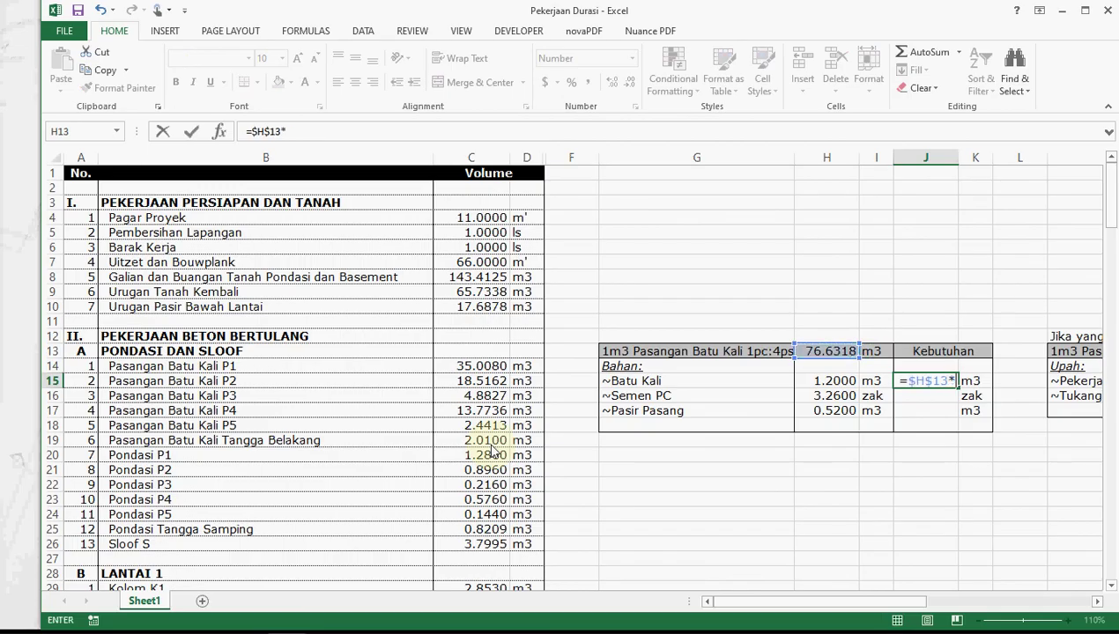
pyautogui.press('Left')
pyautogui.press('Left')
pyautogui.press('Return')
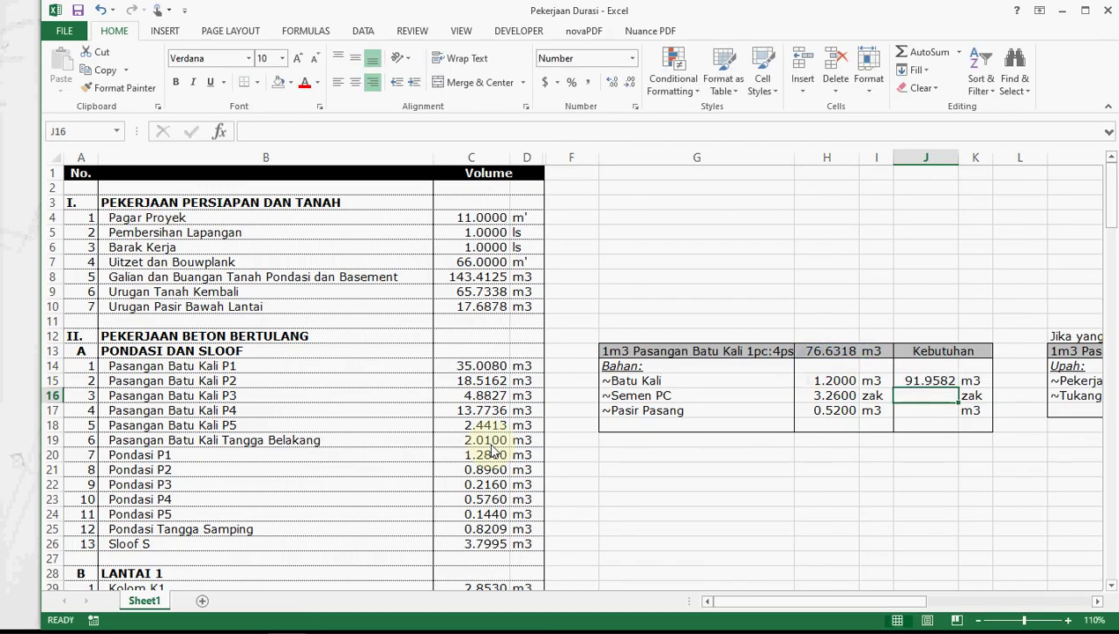
# Copy the Batu Kali requirement formula from J15 to J16:J17 for Semen PC and Pasir Pasang, and check each resulting formula.
pyautogui.press('Up')
pyautogui.hotkey('ctrl', 'c')
pyautogui.press('Down')
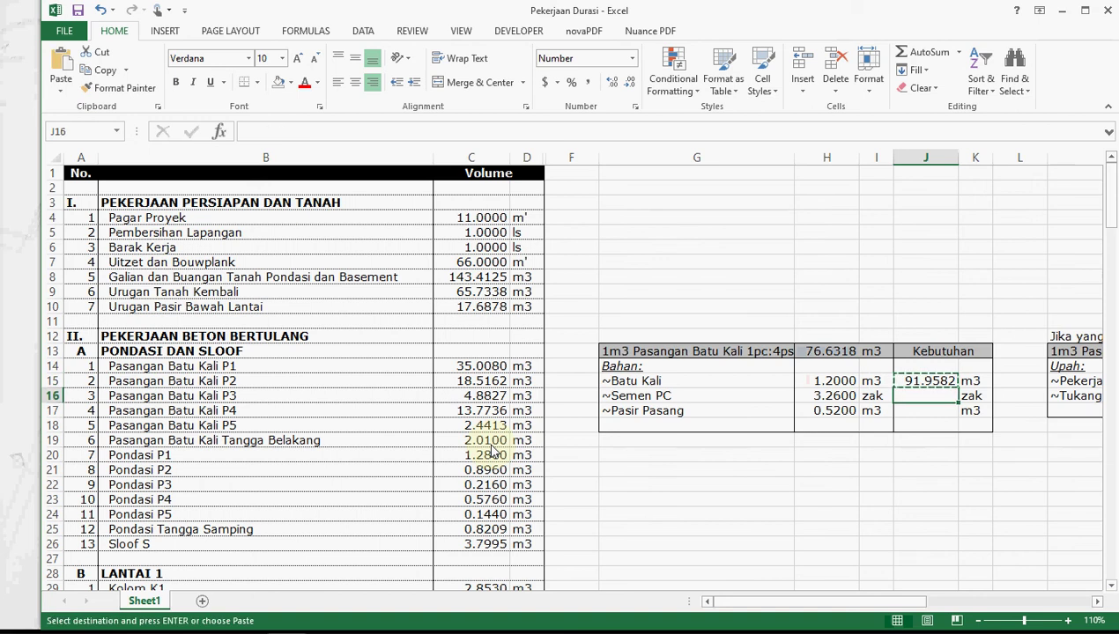
pyautogui.hotkey('shift', 'Down')
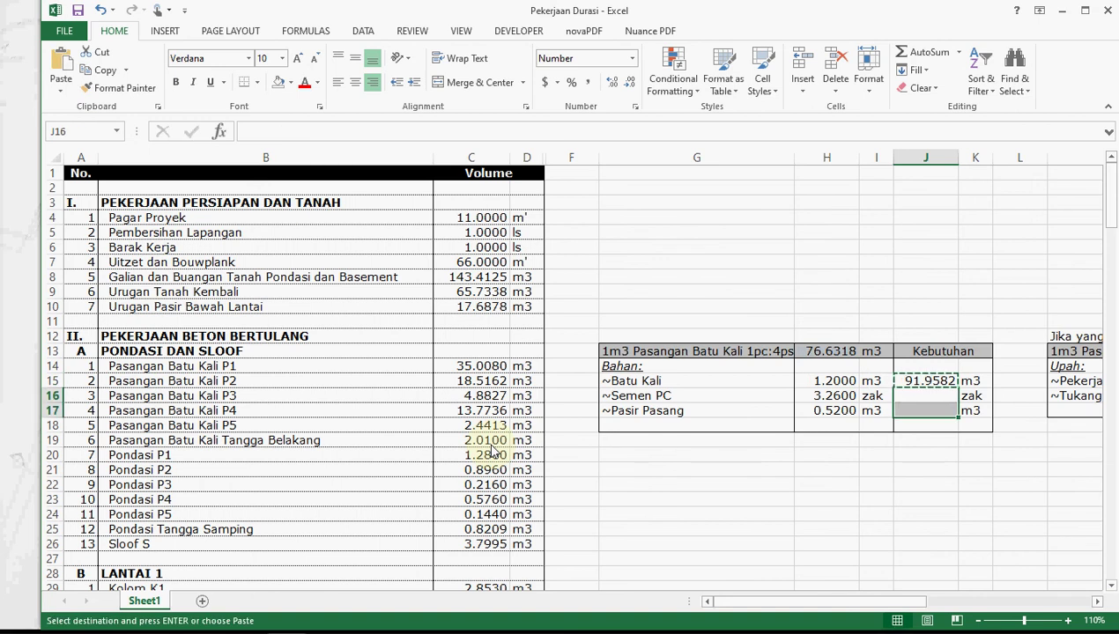
pyautogui.press('Return')
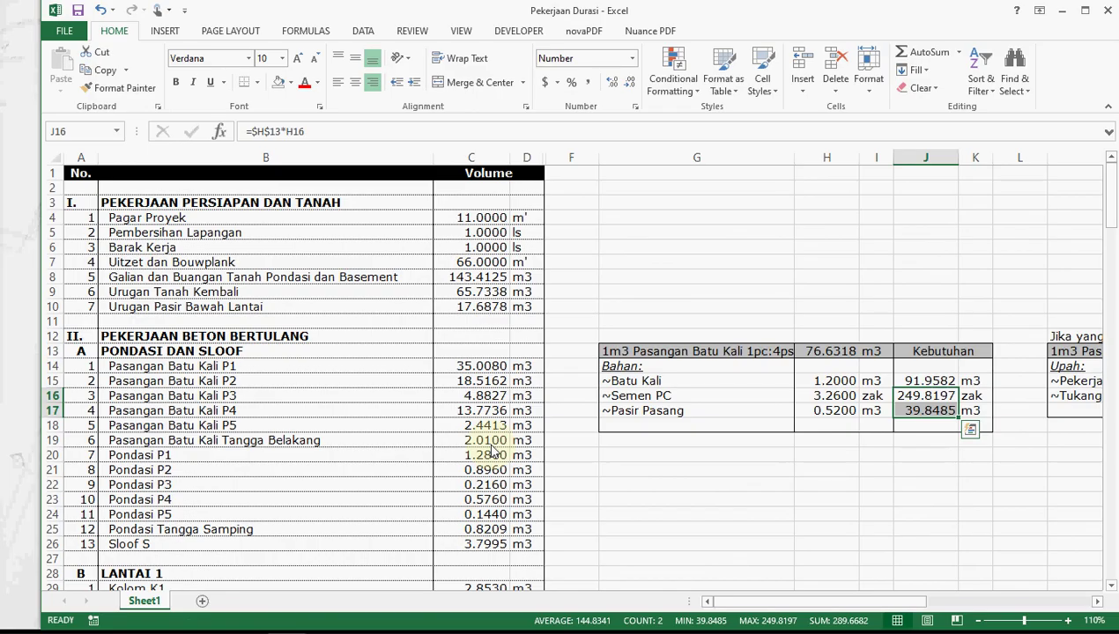
pyautogui.press('Up')
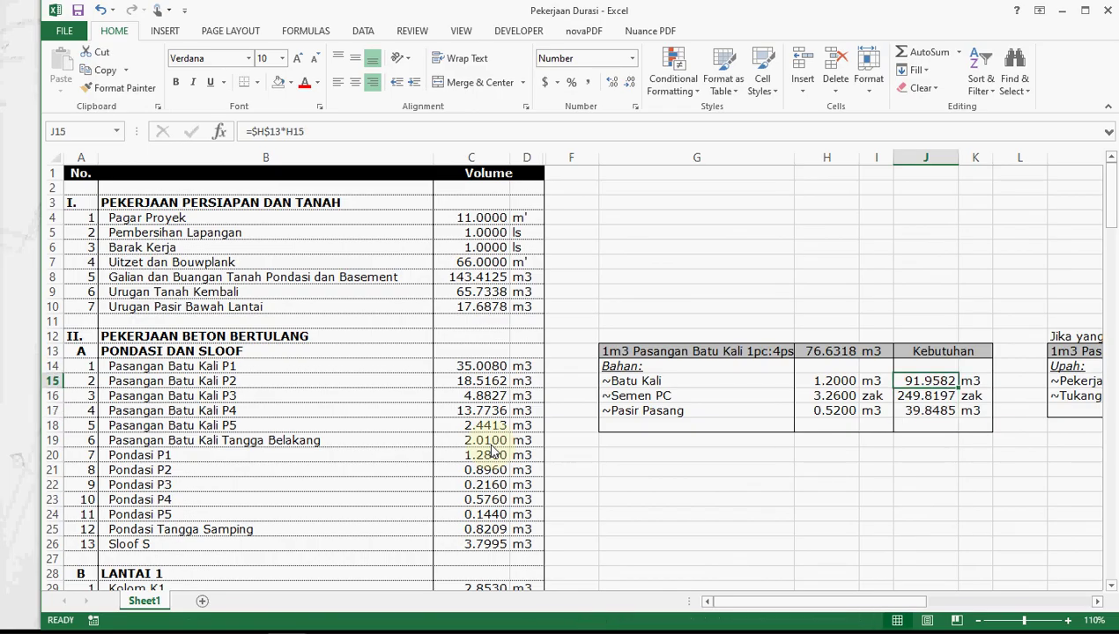
pyautogui.press('Down')
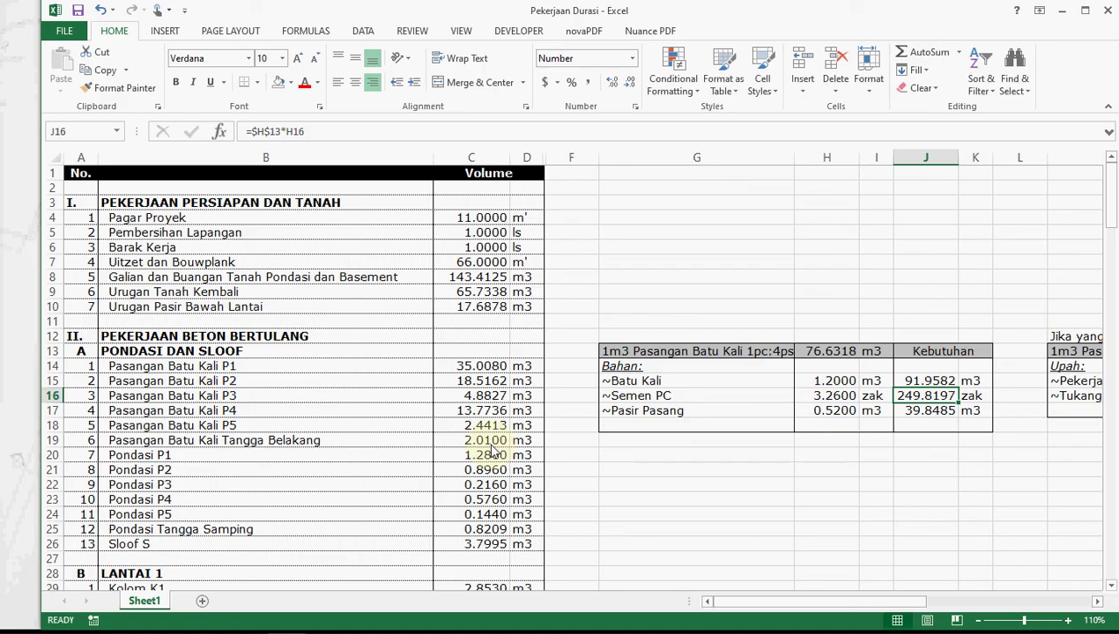
pyautogui.press('Down')
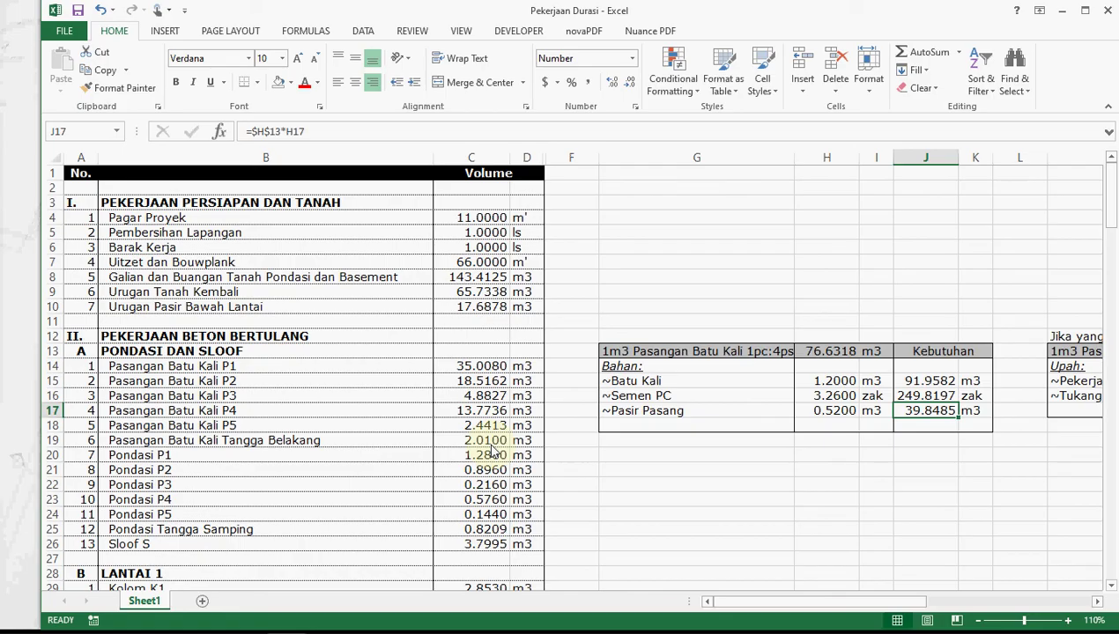
# Examine the Upah labour tables beside the materials table, including the heading in M12 about finding the duration from a given crew size.
pyautogui.press('Right')
pyautogui.press('Right')
pyautogui.press('Right')
pyautogui.press('Right')
pyautogui.press('Right')
pyautogui.press('Right')
pyautogui.press('Right')
pyautogui.press('Right')
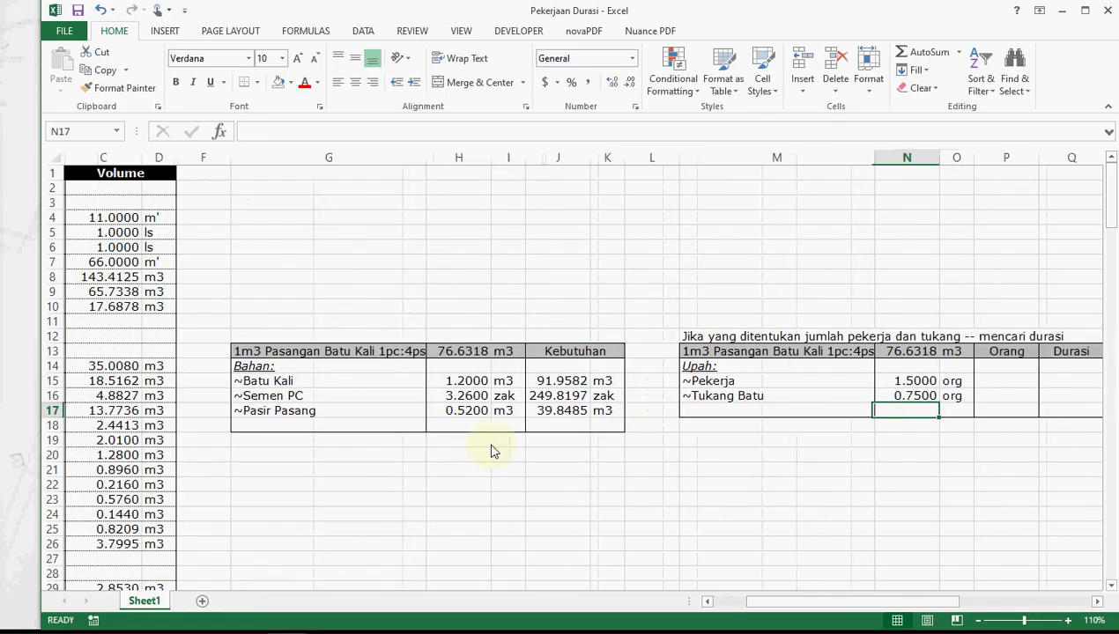
pyautogui.press('Right')
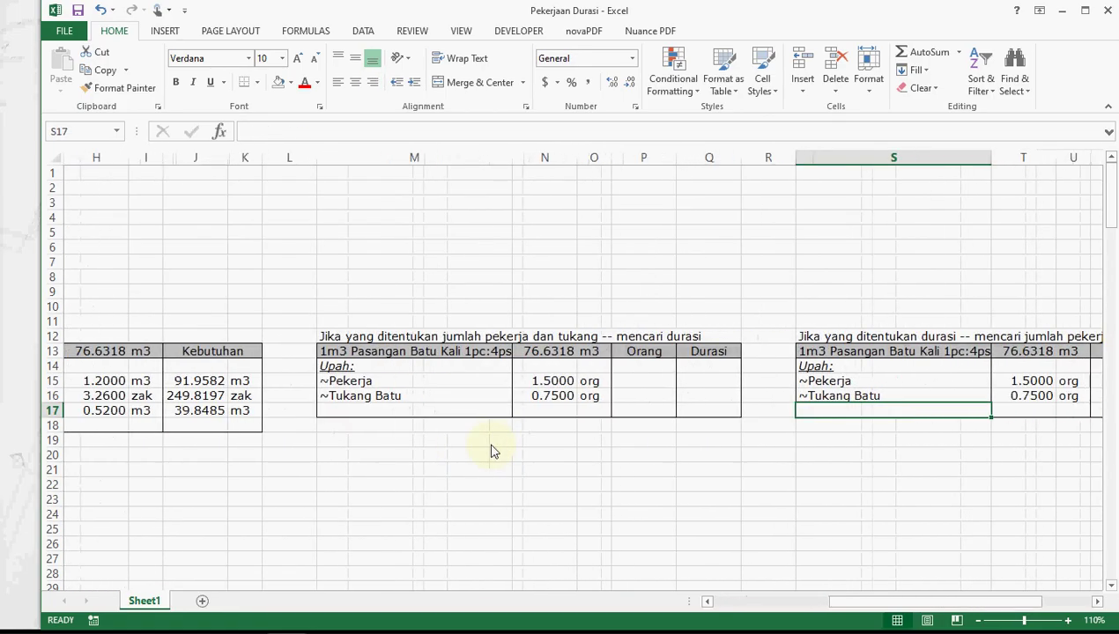
pyautogui.press('Left')
pyautogui.press('Left')
pyautogui.press('Left')
pyautogui.press('Up')
pyautogui.press('Up')
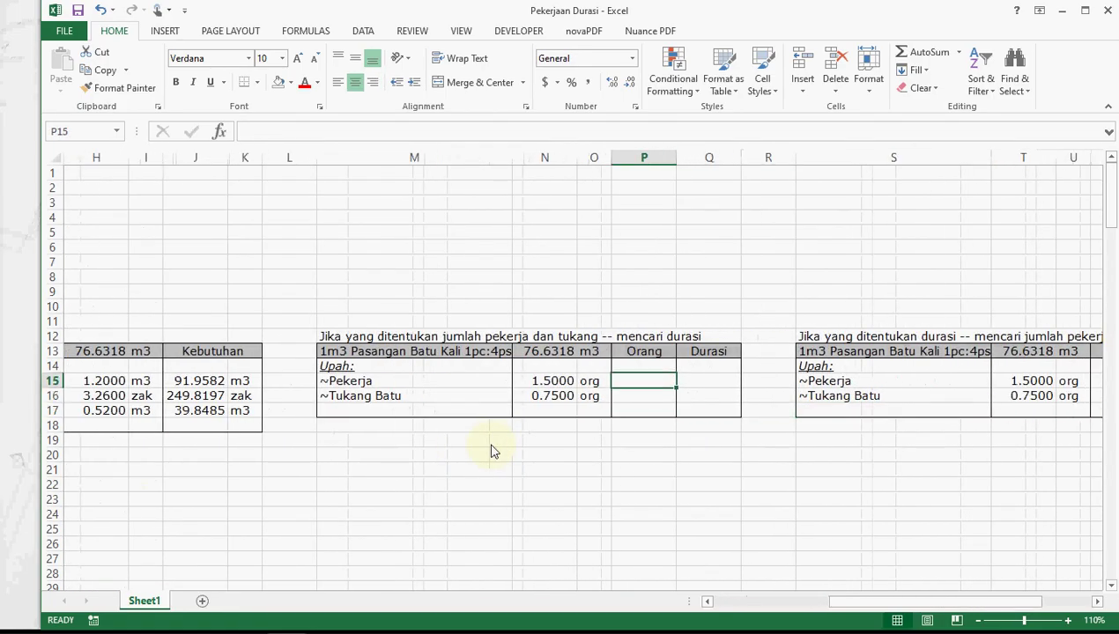
pyautogui.press('Left')
pyautogui.press('Left')
pyautogui.press('Left')
pyautogui.press('Up')
pyautogui.press('Up')
pyautogui.press('Up')
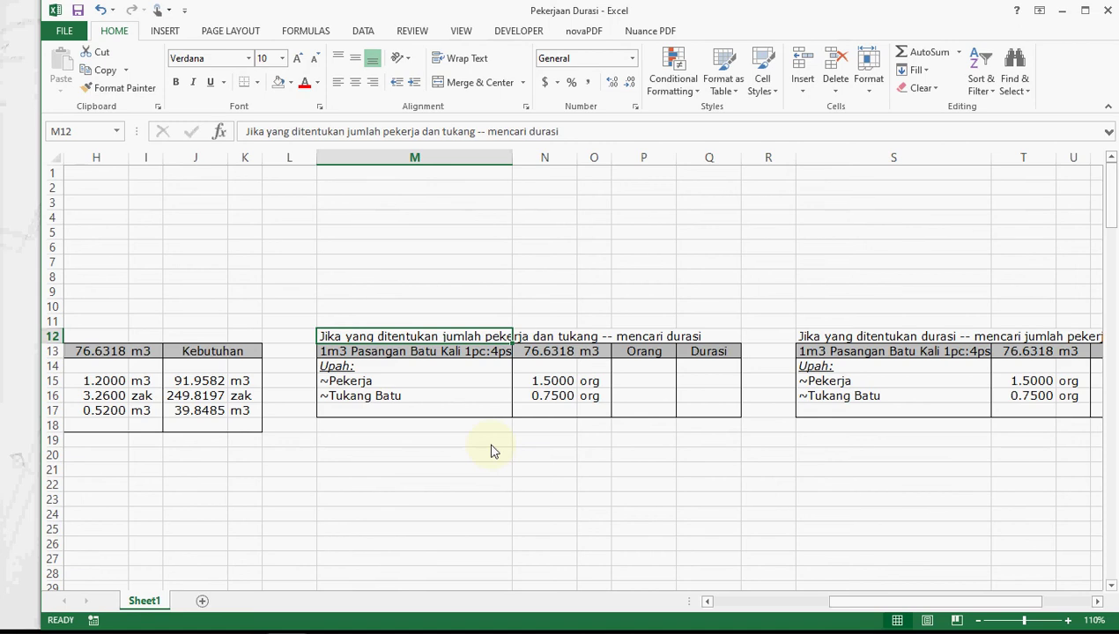
# In the duration-finding labour table, set Orang to 4 for Pekerja in P15 and 2 for Tukang Batu in P16.
pyautogui.press('Down')
pyautogui.press('Down')
pyautogui.press('Down')
pyautogui.press('Right')
pyautogui.press('Right')
pyautogui.press('Right')
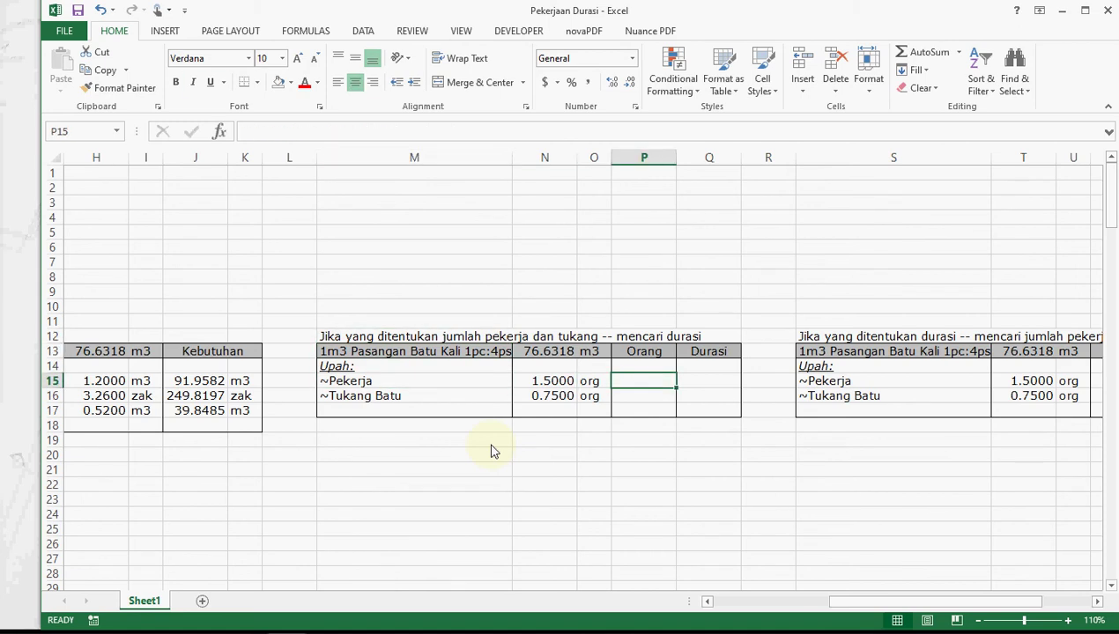
pyautogui.write('4')
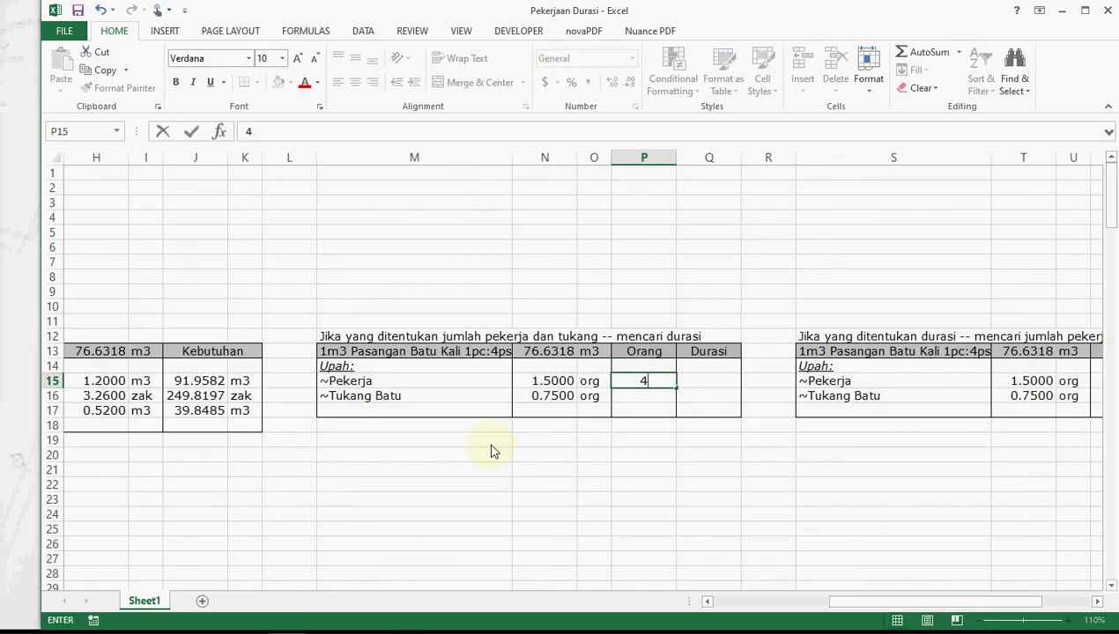
pyautogui.press('Return')
pyautogui.write('2')
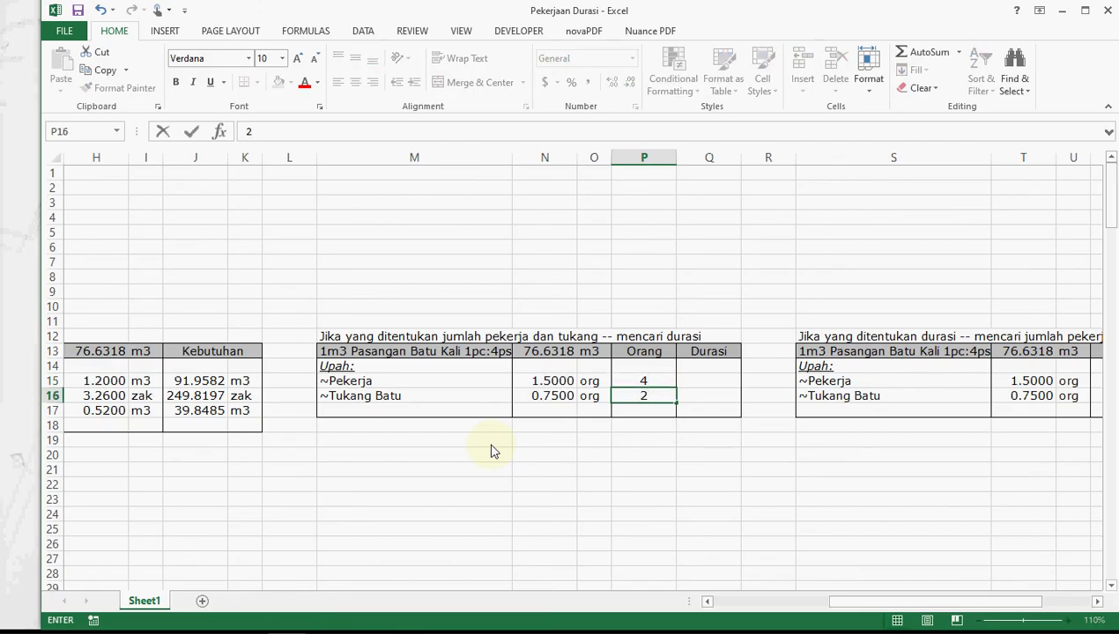
pyautogui.press('Up')
# Calculate the Pekerja duration in Q15 with the formula =$N$13*N15/P15, keeping the volume reference absolute.
pyautogui.press('Right')
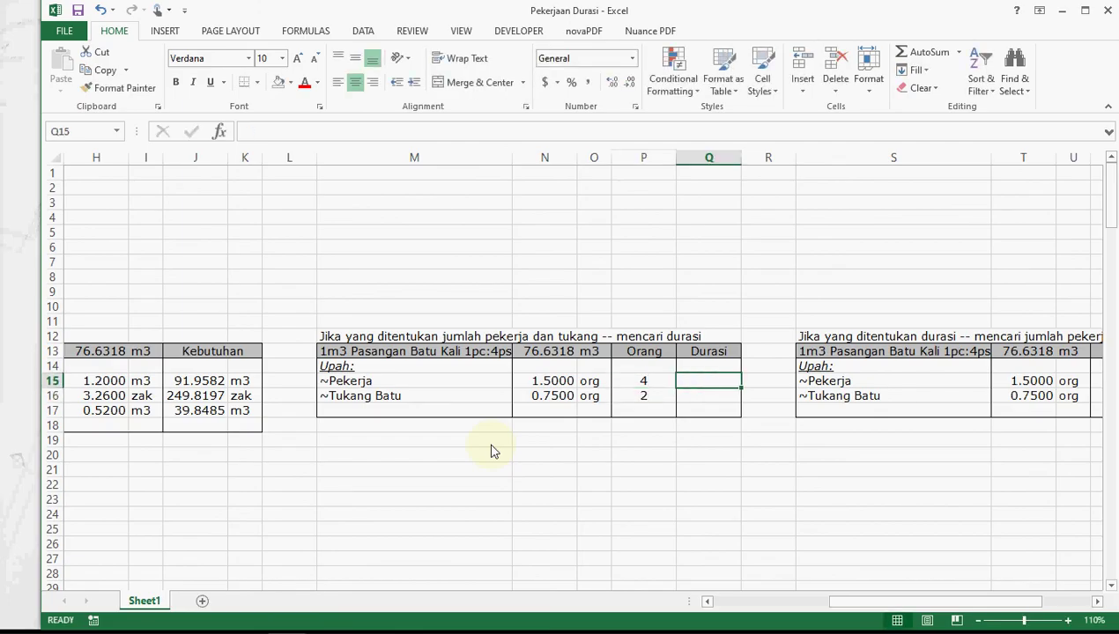
pyautogui.write('=')
pyautogui.press('Up')
pyautogui.press('Up')
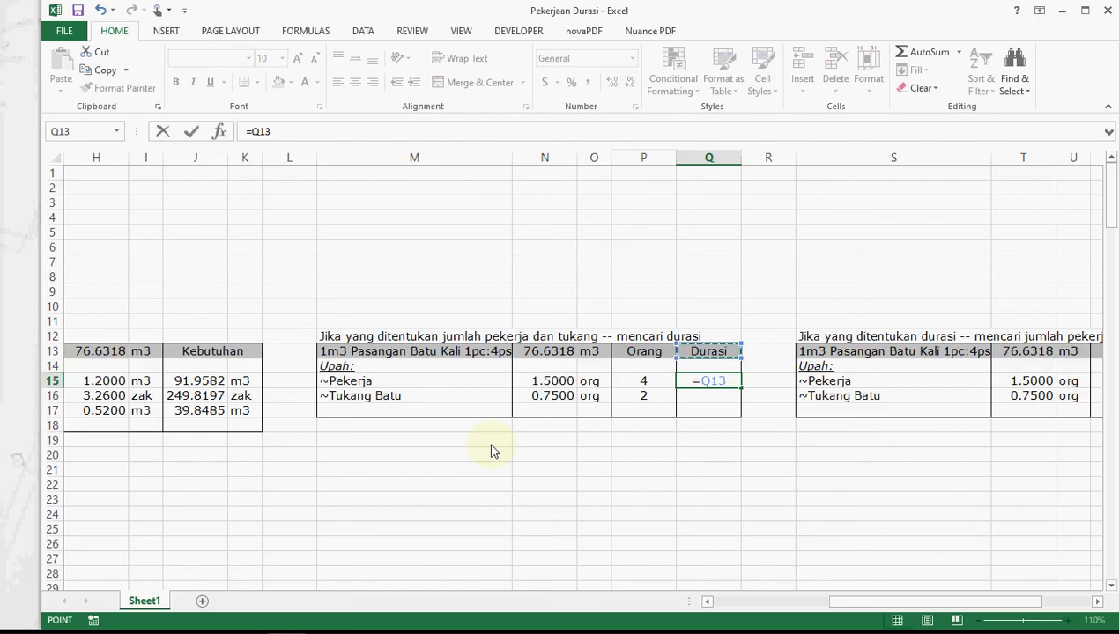
pyautogui.press('Left')
pyautogui.press('Left')
pyautogui.press('Left')
pyautogui.press('F4')
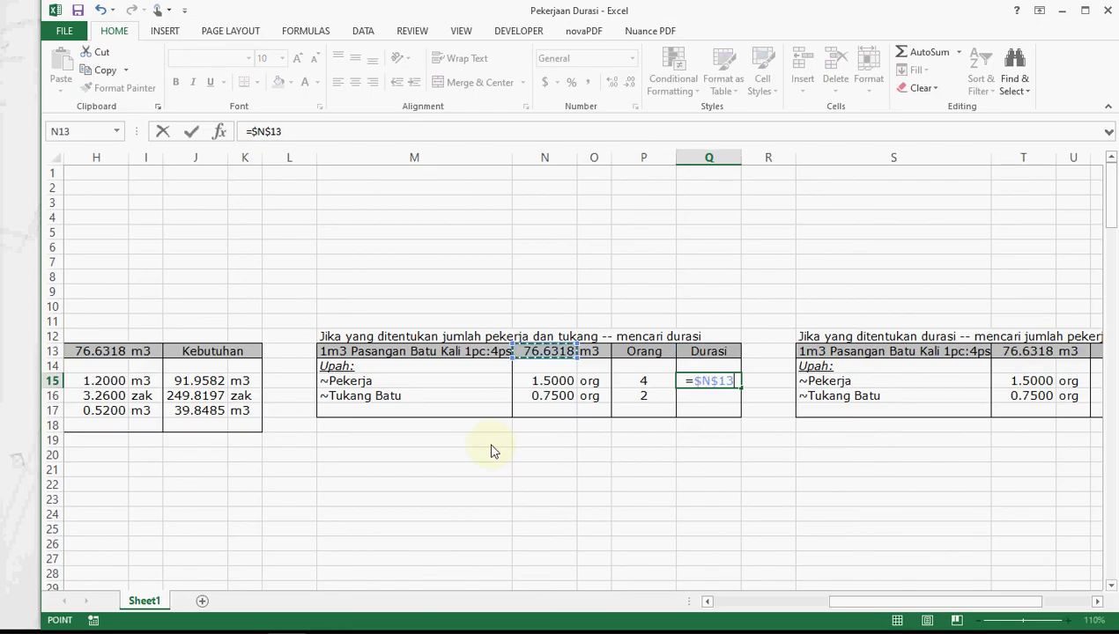
pyautogui.write('*')
pyautogui.press('Left')
pyautogui.press('Left')
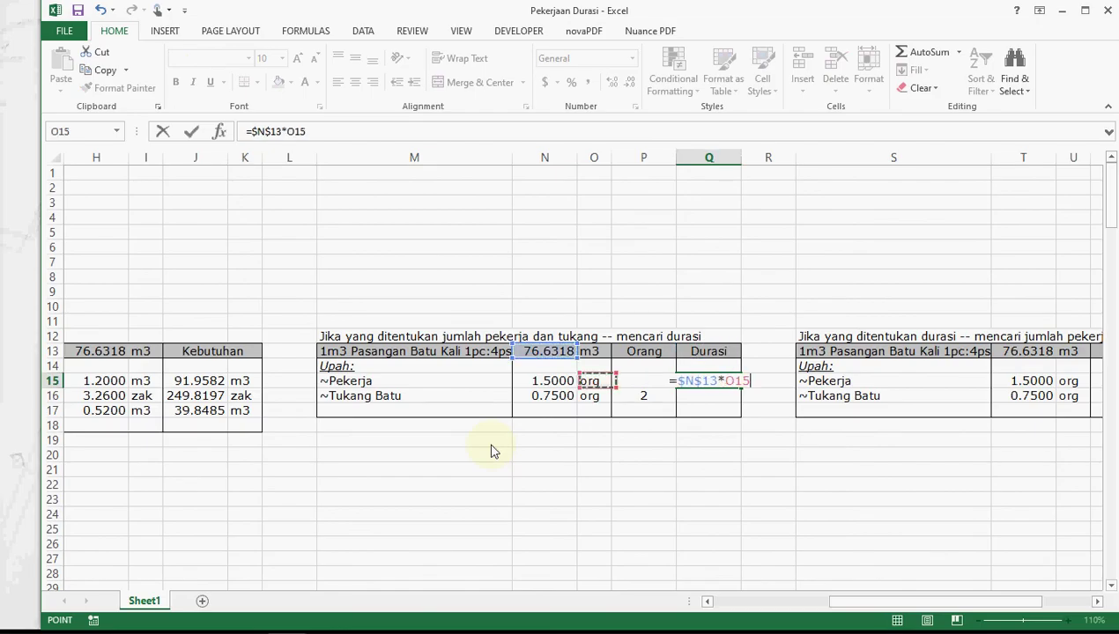
pyautogui.press('Left')
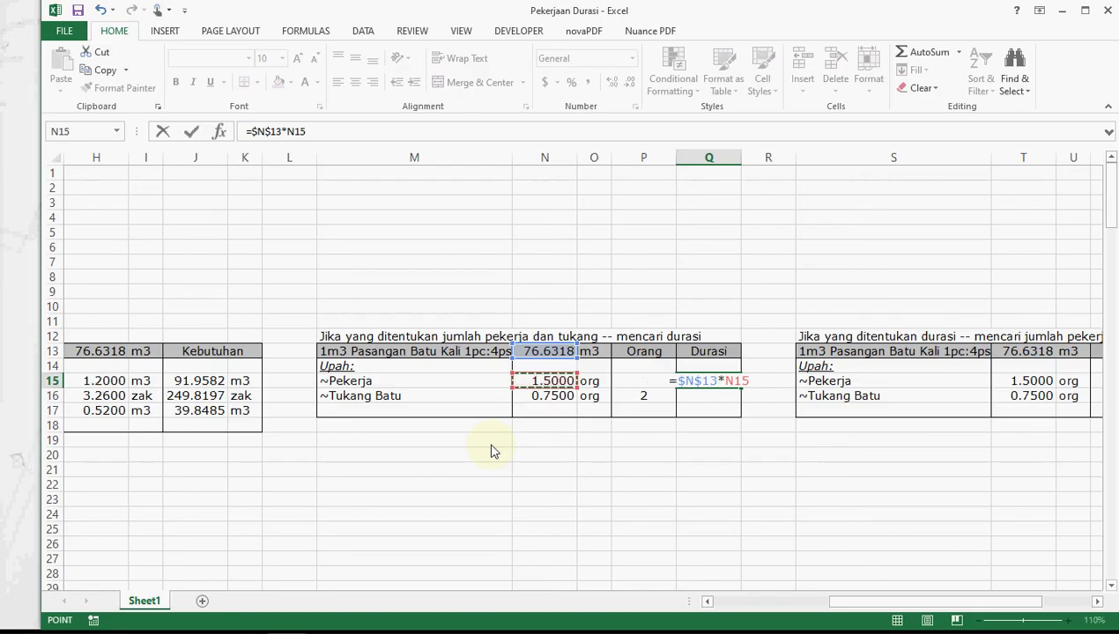
pyautogui.write('/')
pyautogui.press('Left')
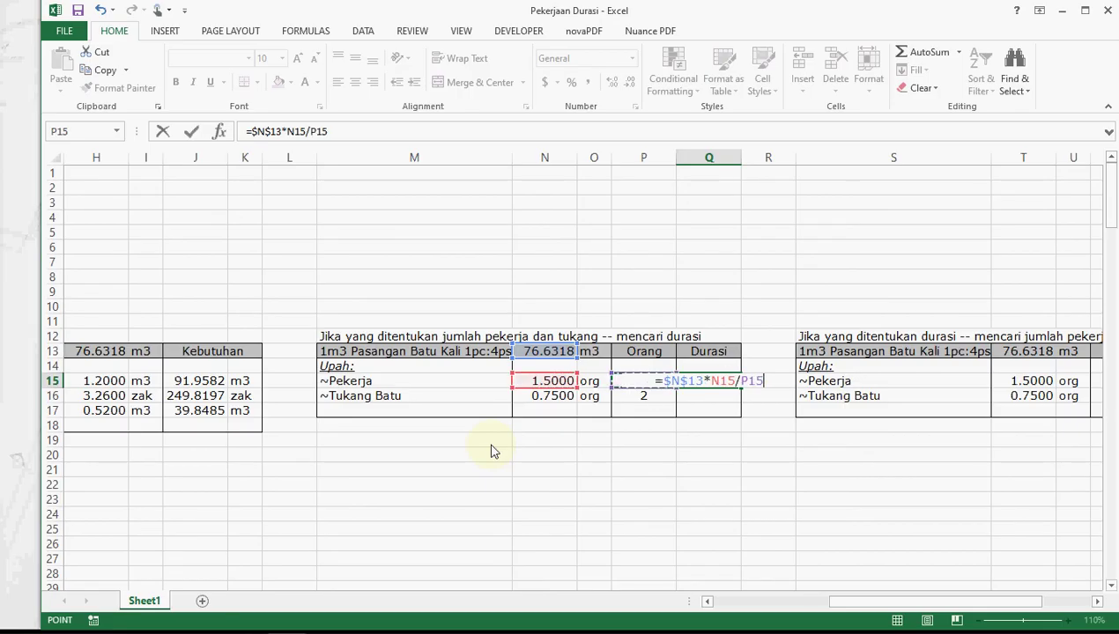
pyautogui.hotkey('ctrl', 'Return')
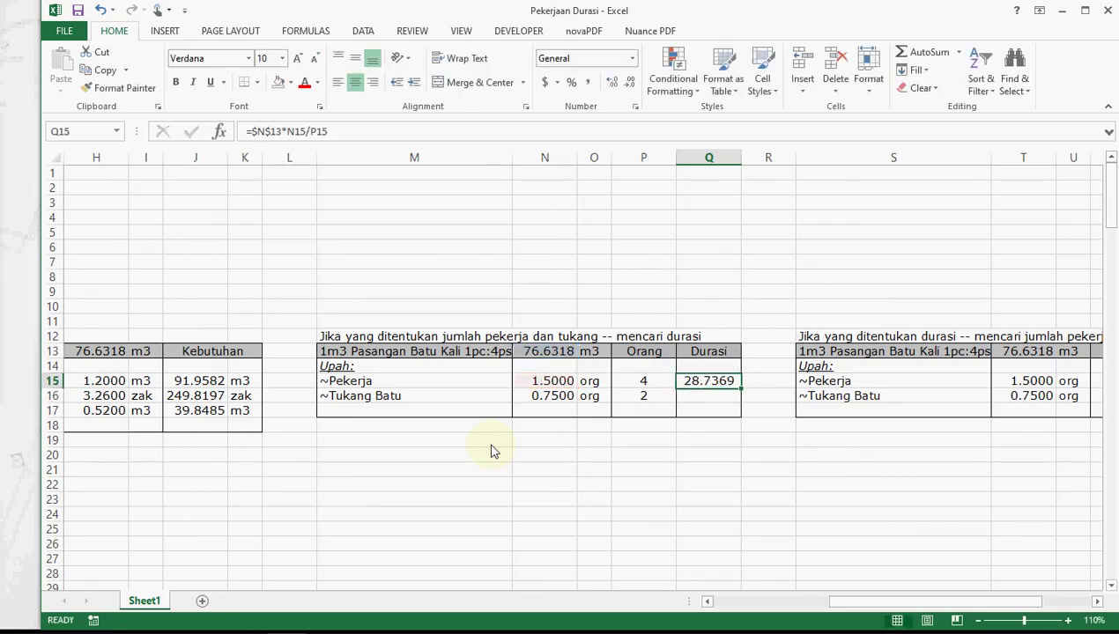
# Copy the Pekerja duration formula from Q15 to Q16 for Tukang Batu.
pyautogui.hotkey('ctrl', 'c')
pyautogui.press('Down')
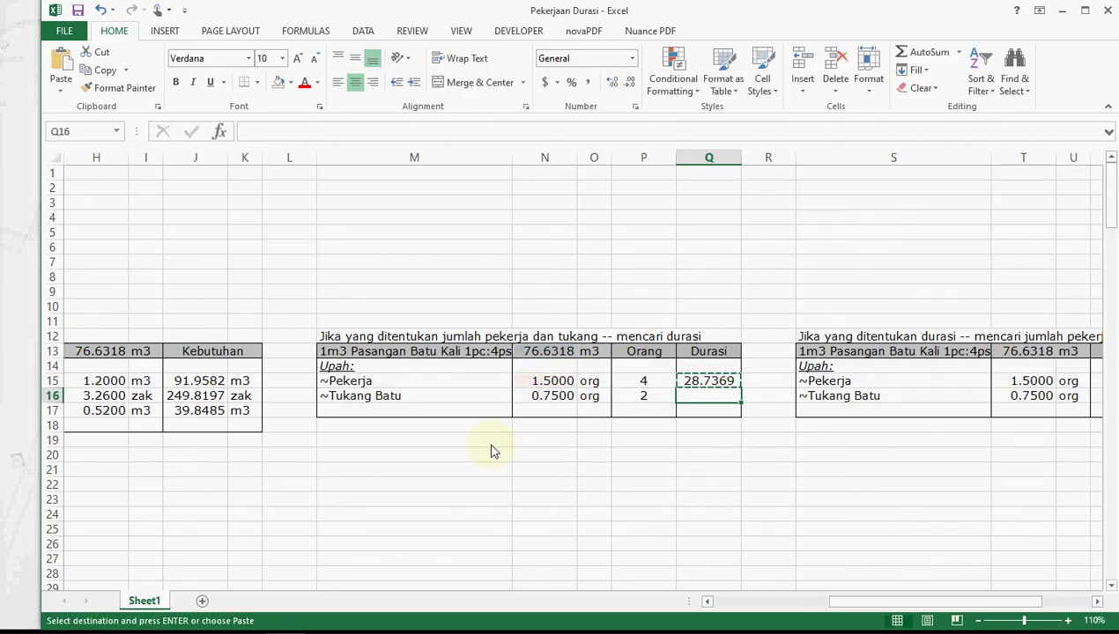
pyautogui.press('Return')
# Review the volume in N13, the crew sizes in P15:P16, and compare the Pekerja and Tukang Batu duration formulas in Q15:Q16.
pyautogui.press('Up')
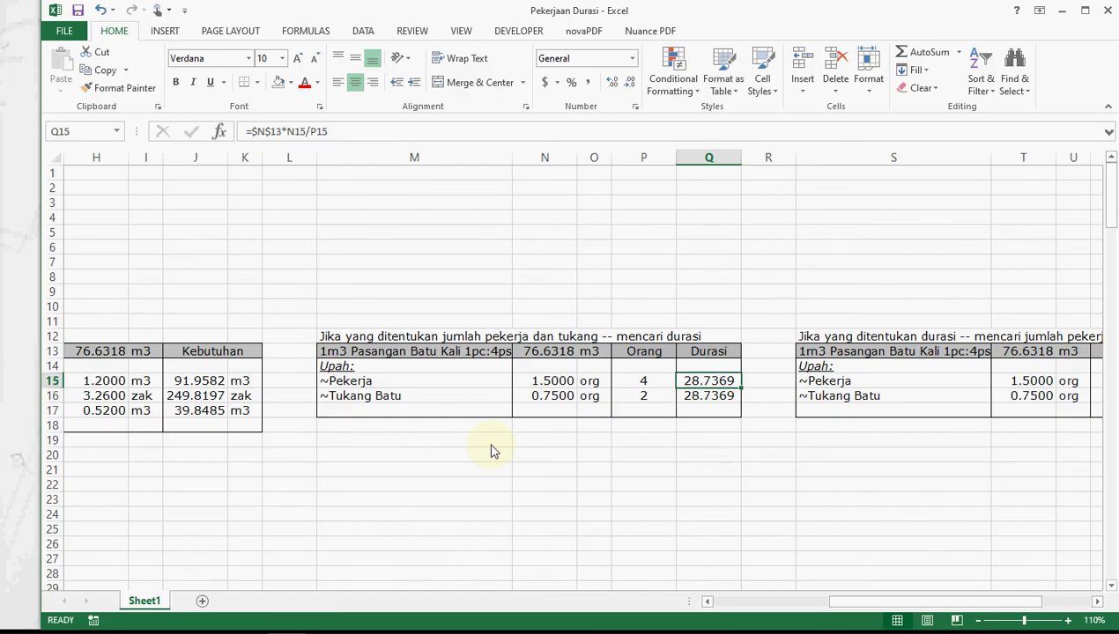
pyautogui.press('Up')
pyautogui.press('Up')
pyautogui.press('Left')
pyautogui.press('Left')
pyautogui.press('Left')
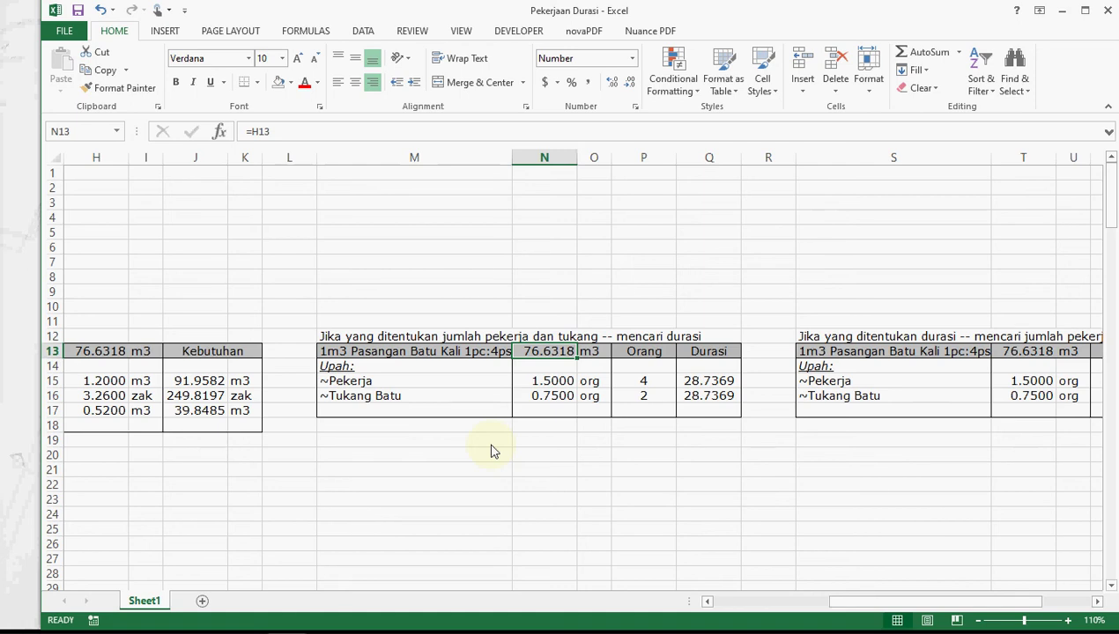
pyautogui.press('Down')
pyautogui.press('Down')
pyautogui.press('Right')
pyautogui.press('Right')
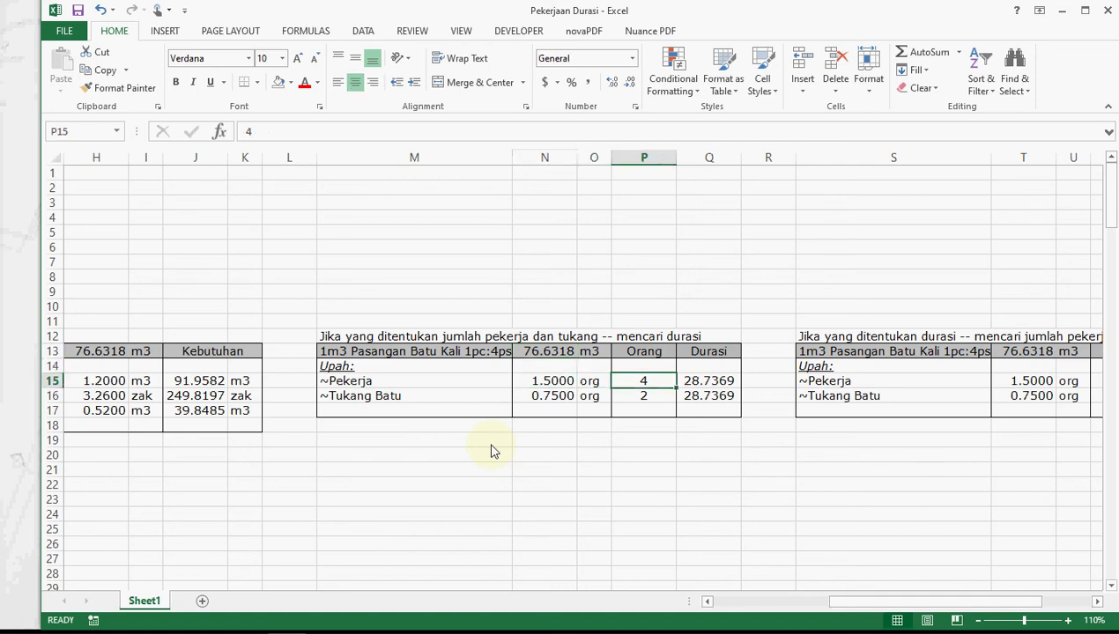
pyautogui.press('Down')
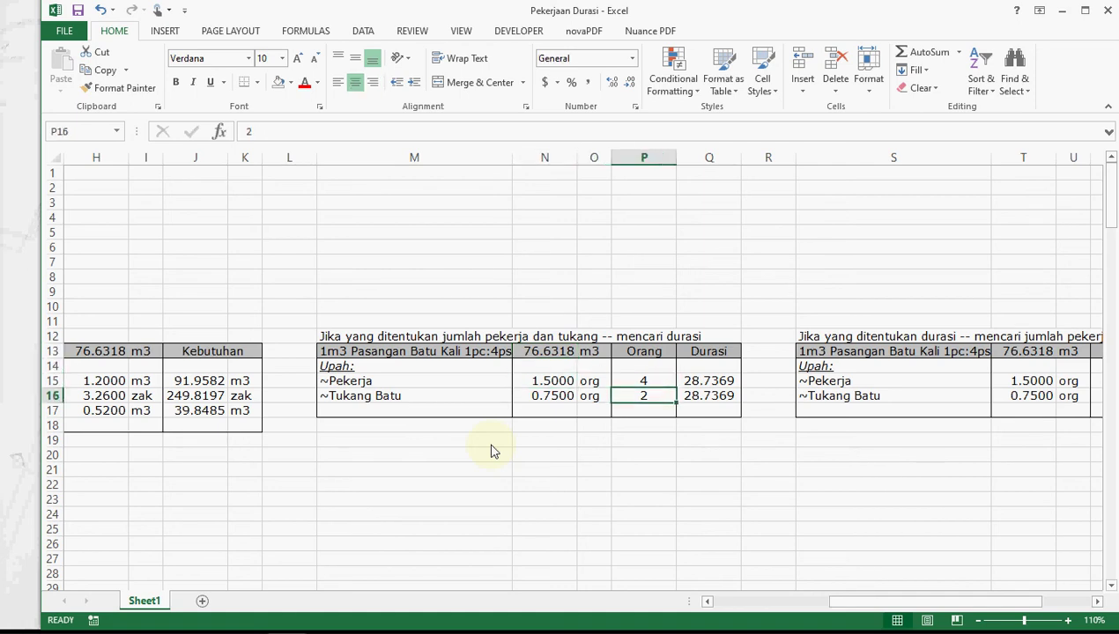
pyautogui.press('Right')
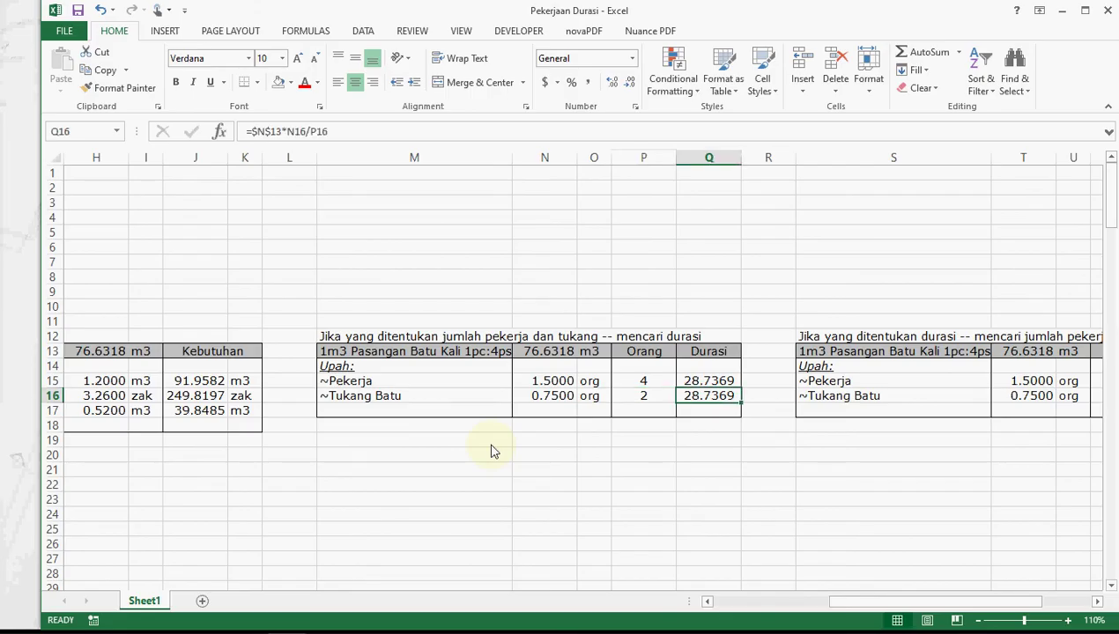
pyautogui.press('Up')
pyautogui.press('Down')
pyautogui.press('Up')
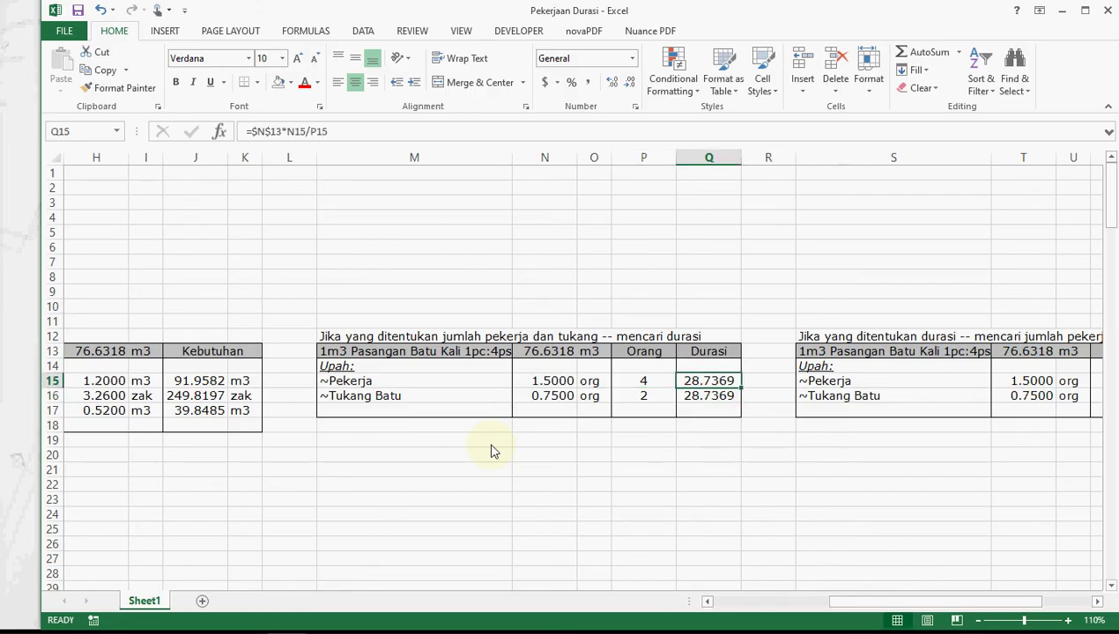
pyautogui.press('Down')
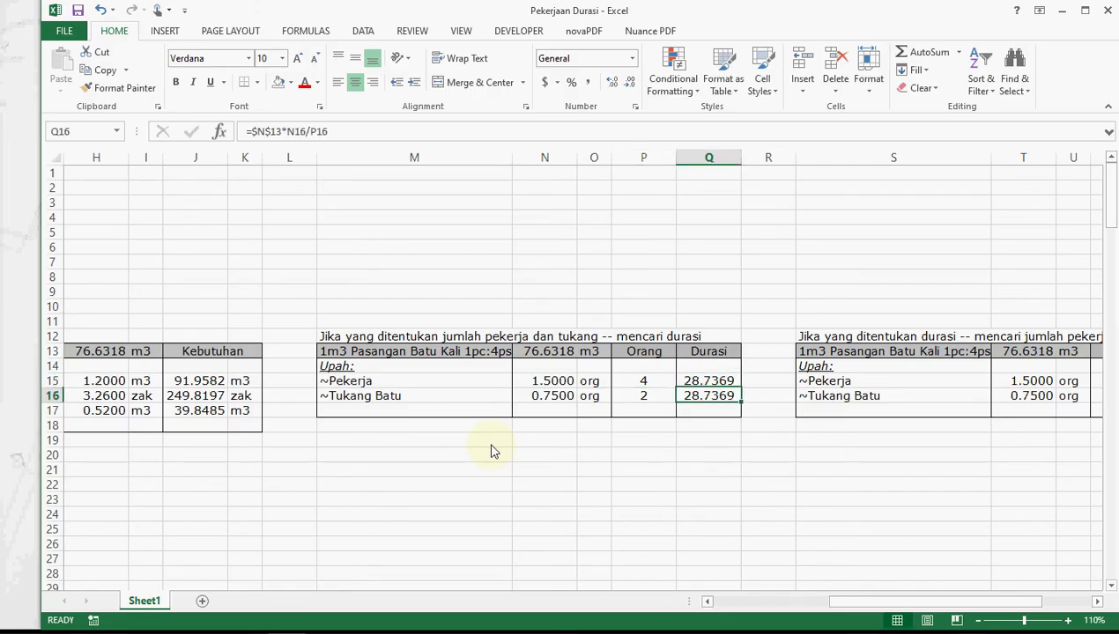
pyautogui.press('Up')
pyautogui.press('Down')
pyautogui.press('Up')
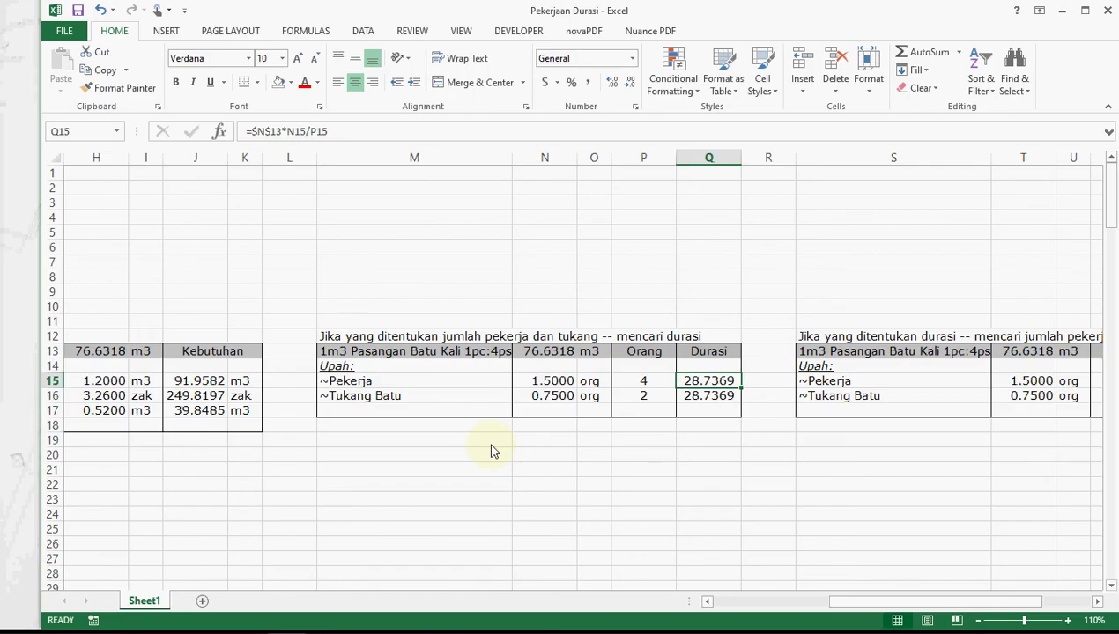
# Compare the calculated durations and formulas for Pekerja and Tukang Batu in Q15 and Q16.
pyautogui.press('Down')
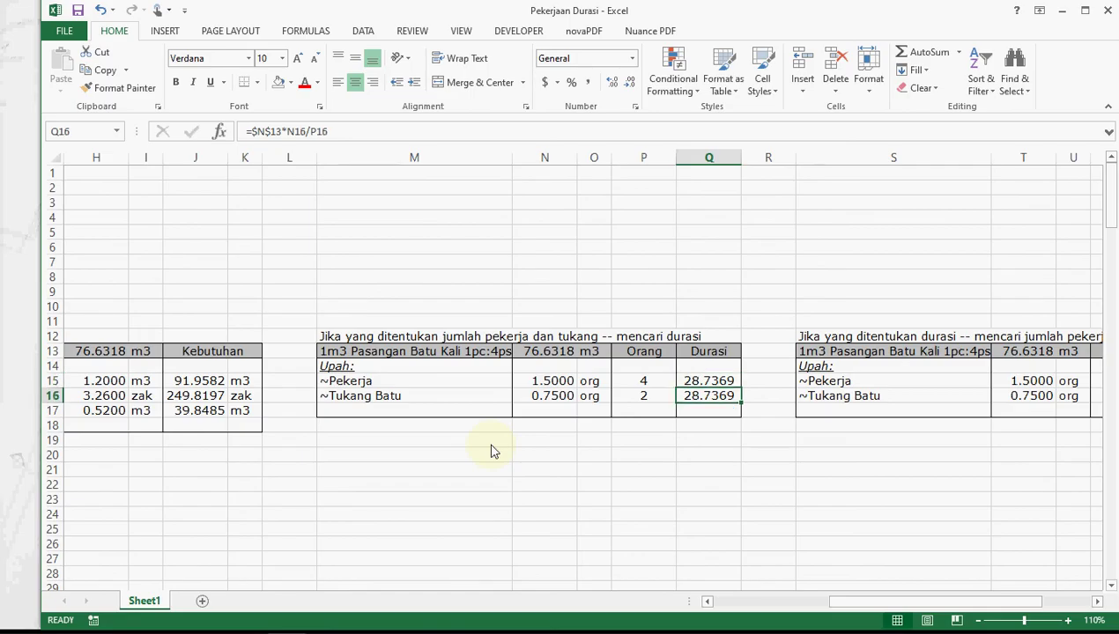
pyautogui.press('Up')
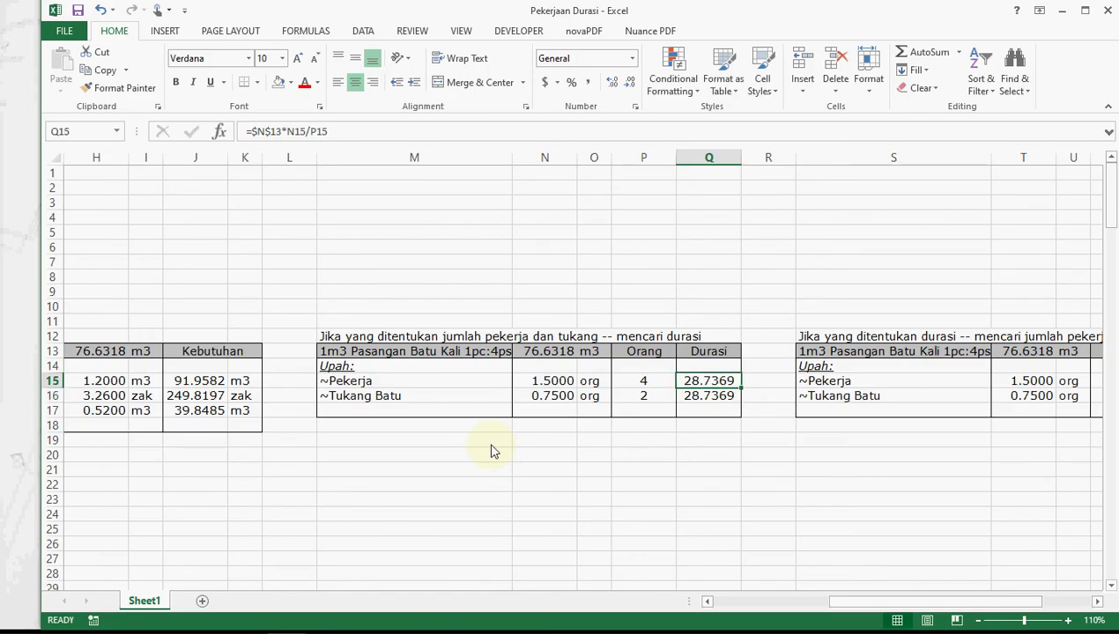
pyautogui.press('Down')
pyautogui.press('Up')
pyautogui.press('Down')
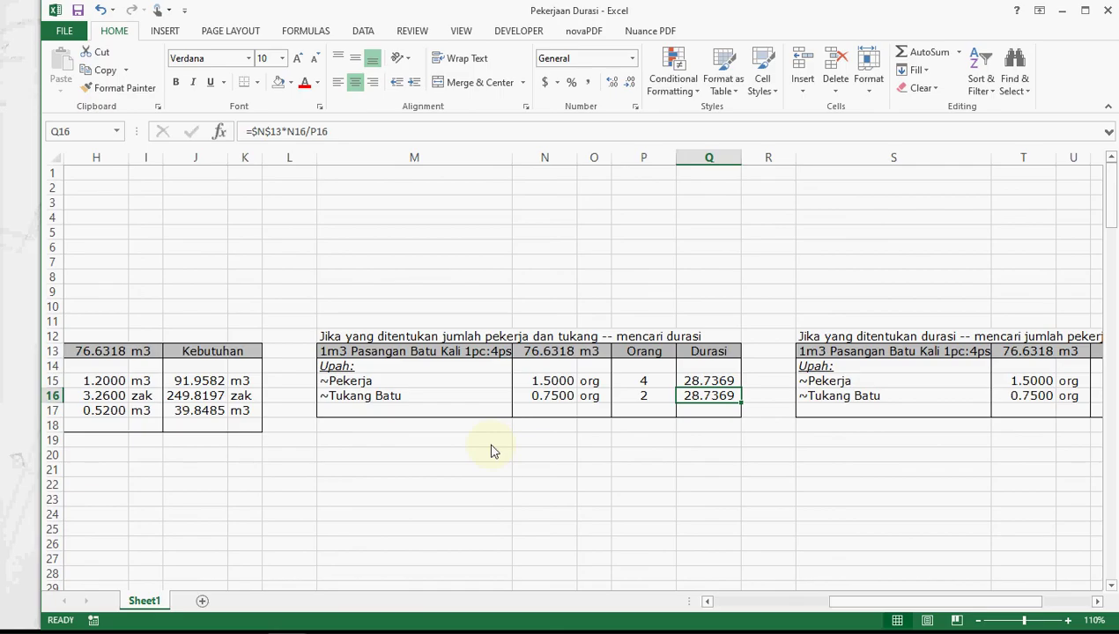
pyautogui.press('Up')
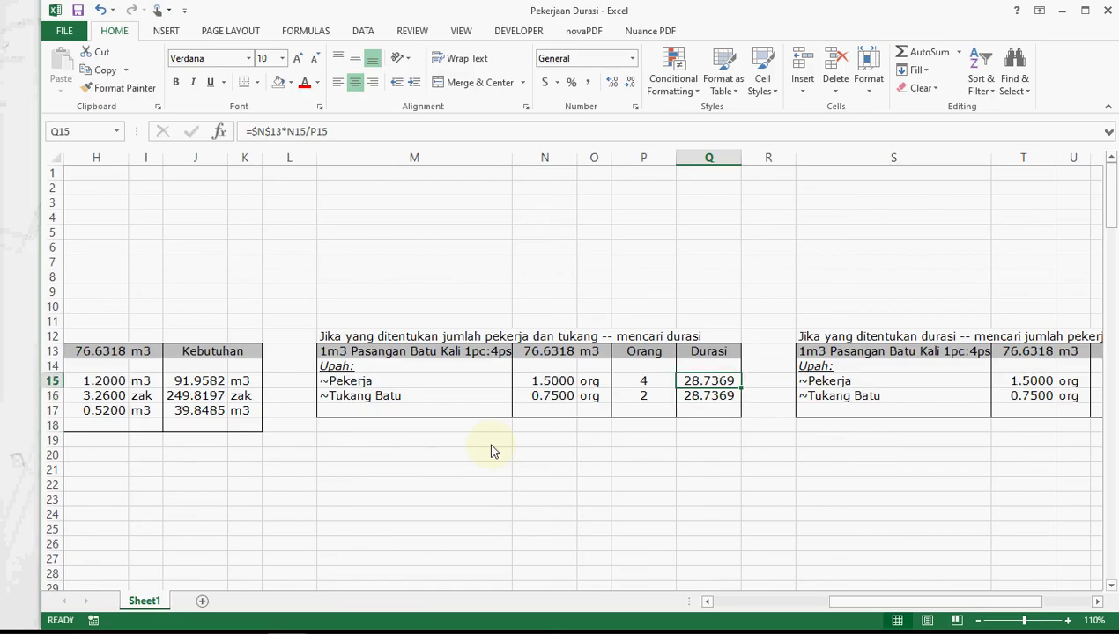
# Try a larger crew in the duration-finding table: 6 for Pekerja in P15 and 3 for Tukang Batu in P16.
pyautogui.press('Left')
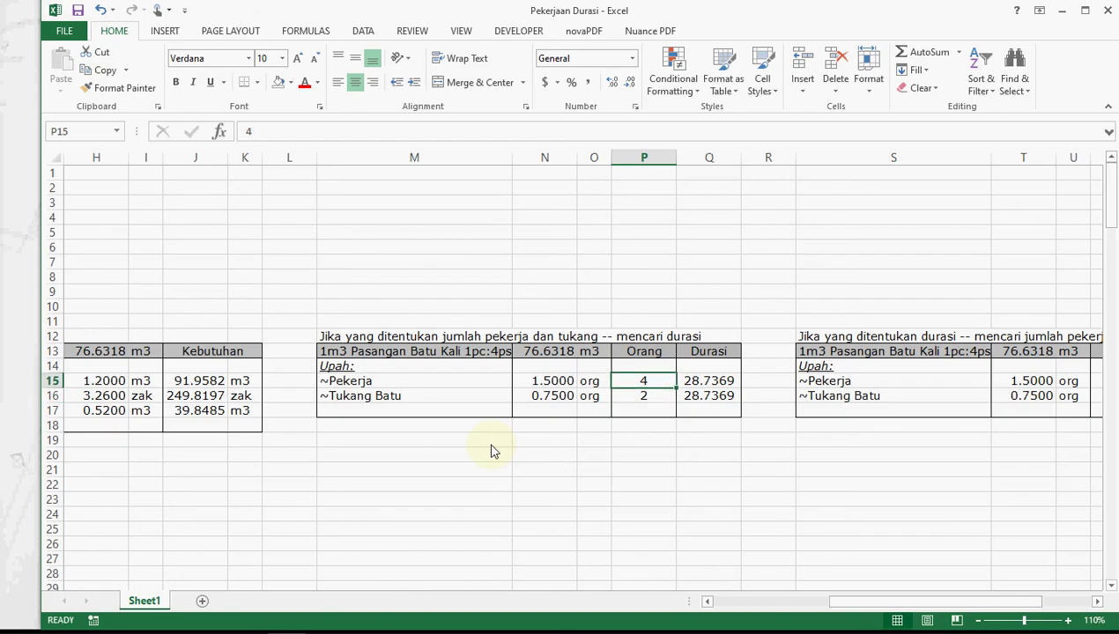
pyautogui.write('6')
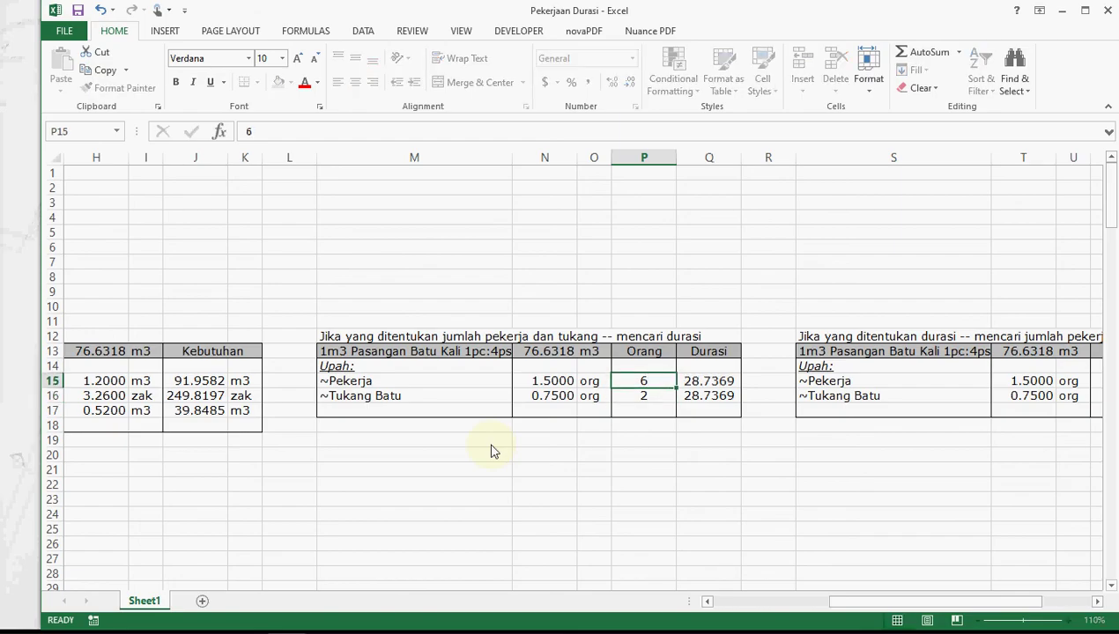
pyautogui.press('Return')
pyautogui.write('3')
pyautogui.press('Return')
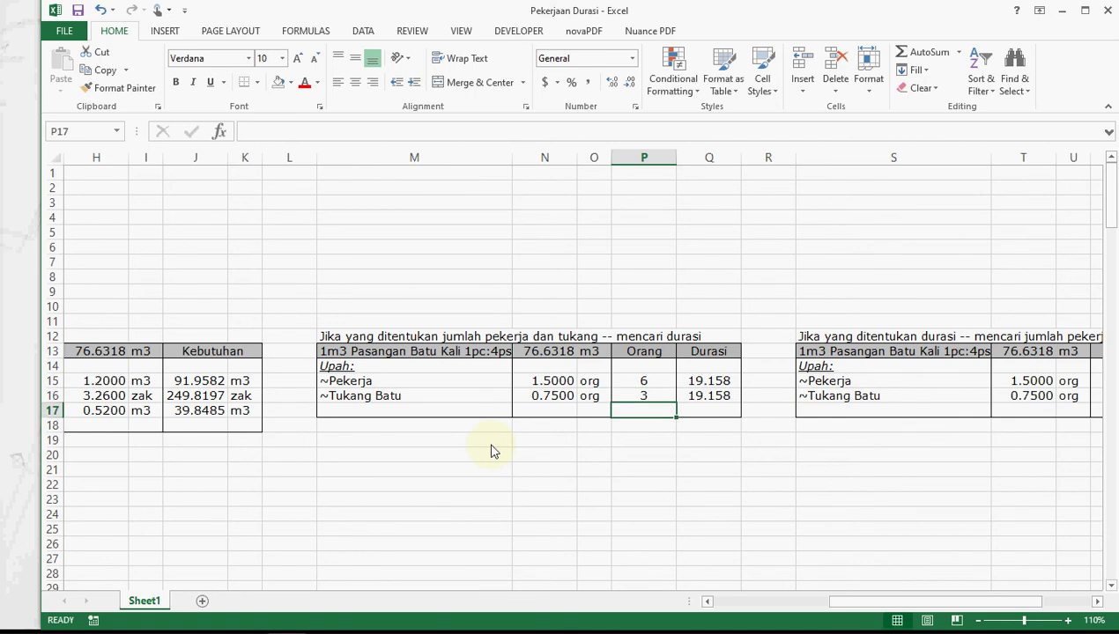
# Set Orang to 8 for Pekerja in P15 and 4 for Tukang Batu in P16, and check the duration in Q15.
pyautogui.press('Up')
pyautogui.press('Up')
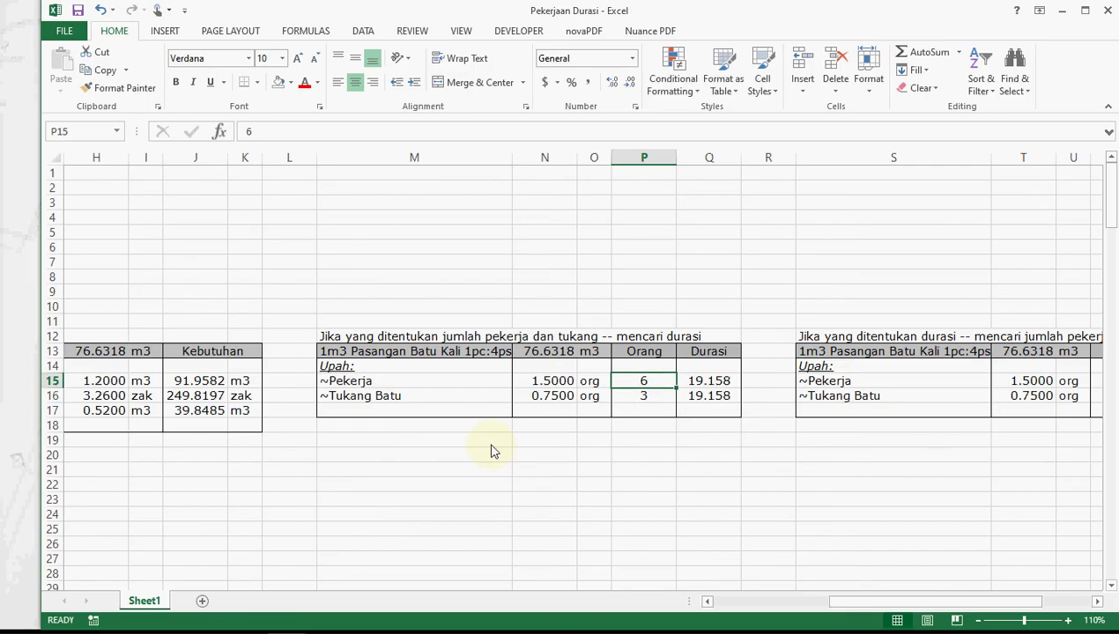
pyautogui.write('8')
pyautogui.press('Return')
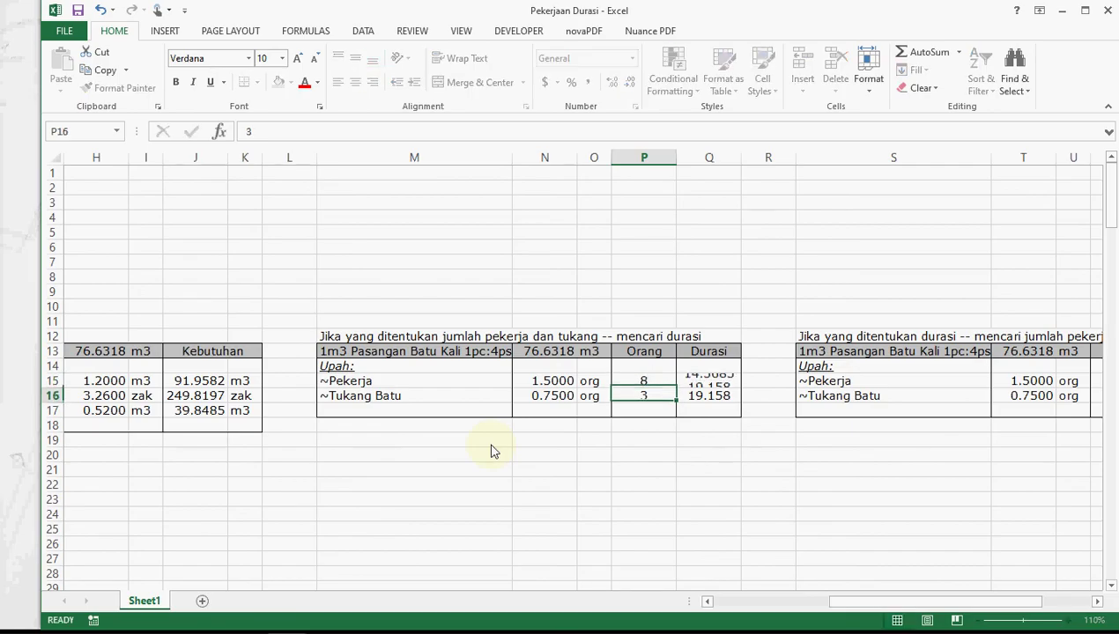
pyautogui.write('4')
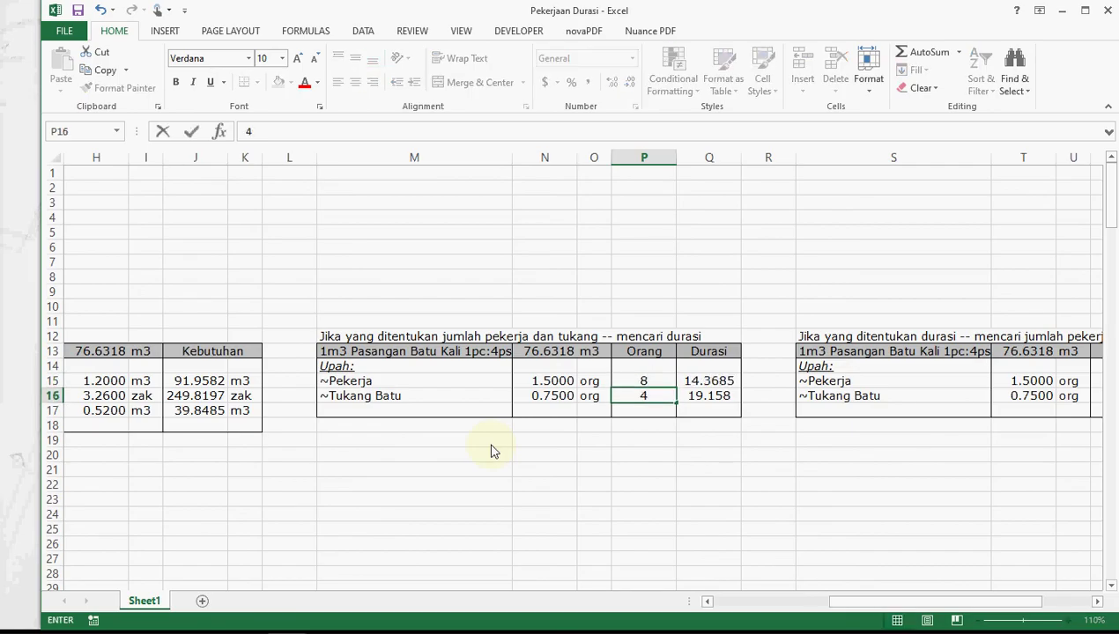
pyautogui.press('Return')
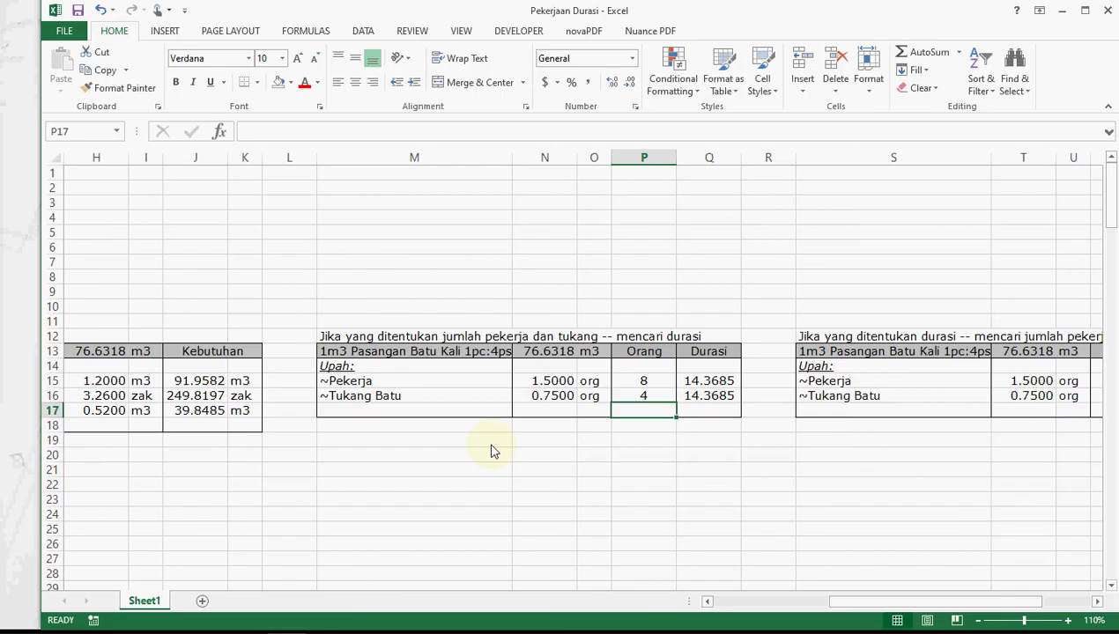
pyautogui.press('Up')
pyautogui.press('Up')
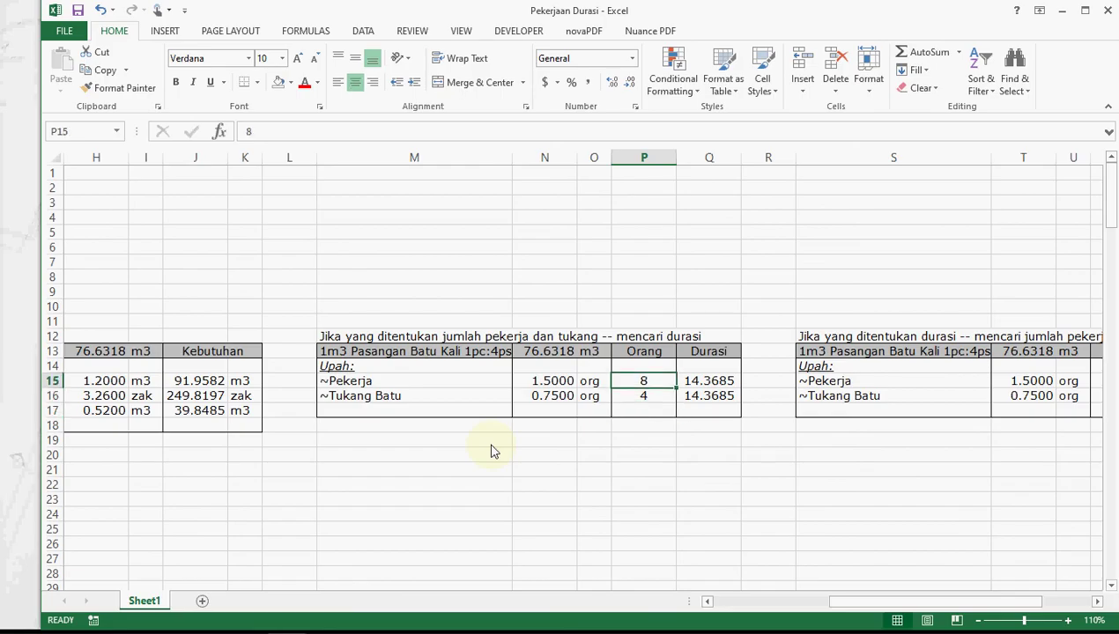
pyautogui.press('Right')
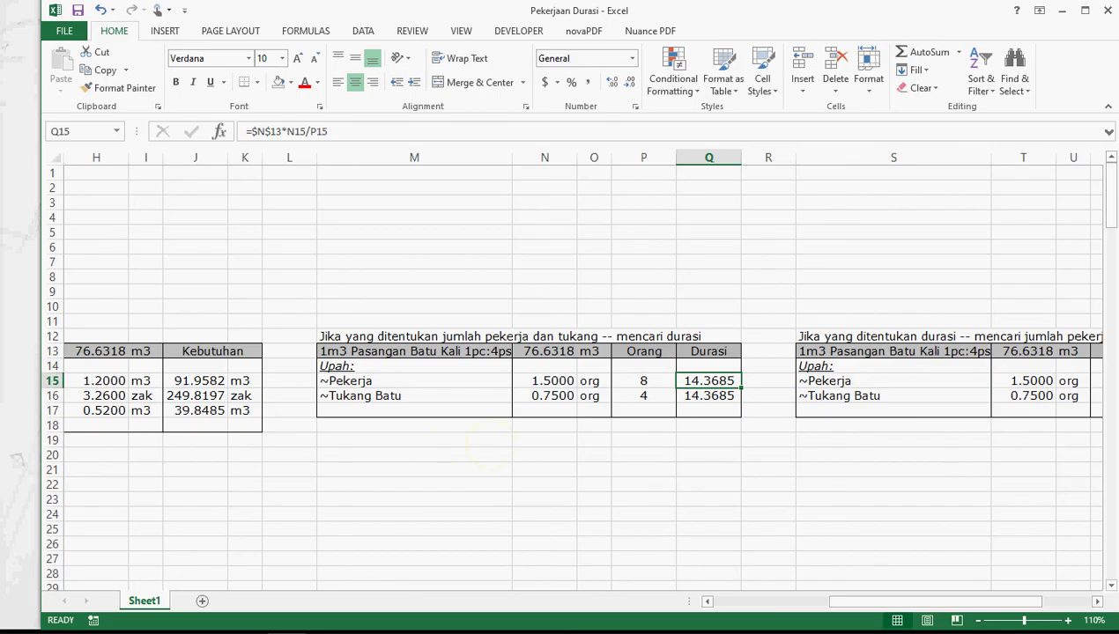
# Switch to Microsoft Project and set the duration of the Pasangan Batu Kali task to 14 days, rounding down the Excel result.
pyautogui.hotkey('alt', 'Tab')
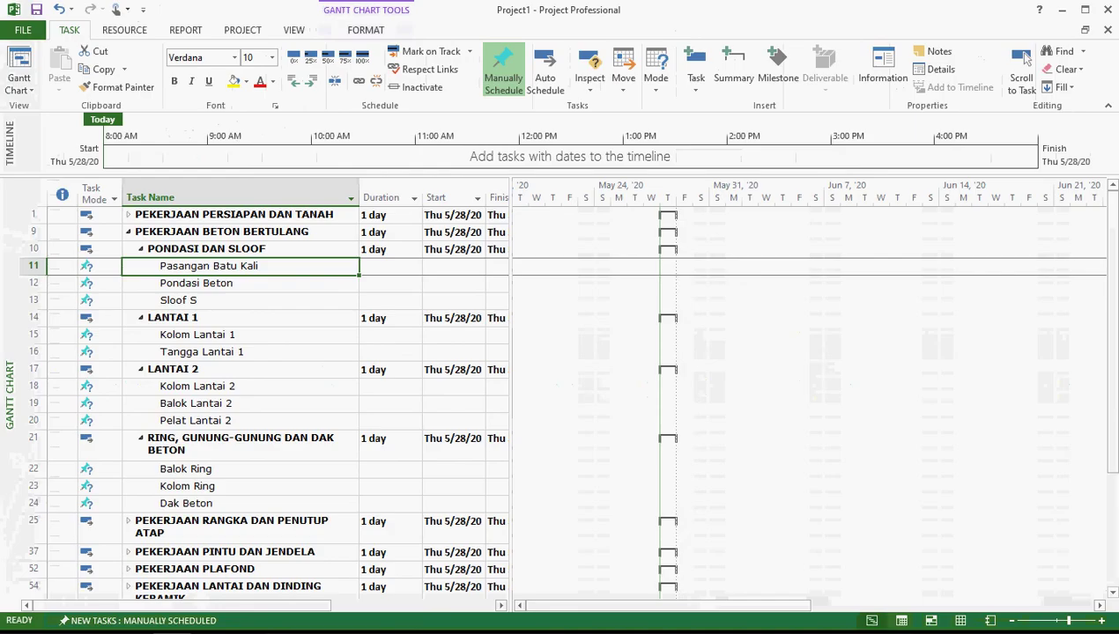
pyautogui.click(394, 268)
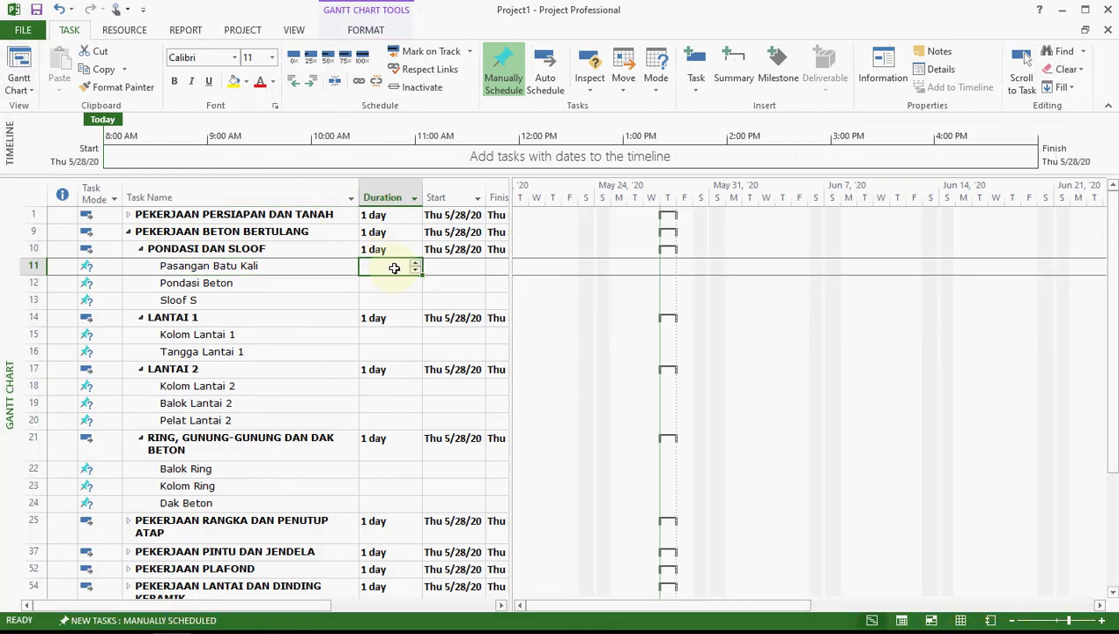
pyautogui.hotkey('alt', 'Tab')
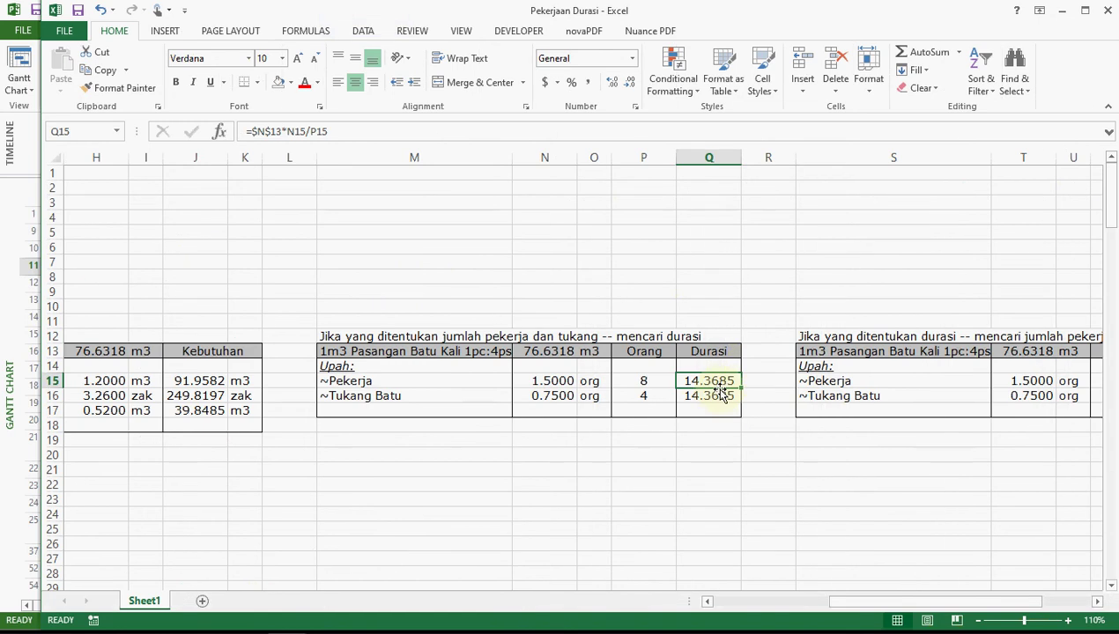
pyautogui.hotkey('alt', 'Tab')
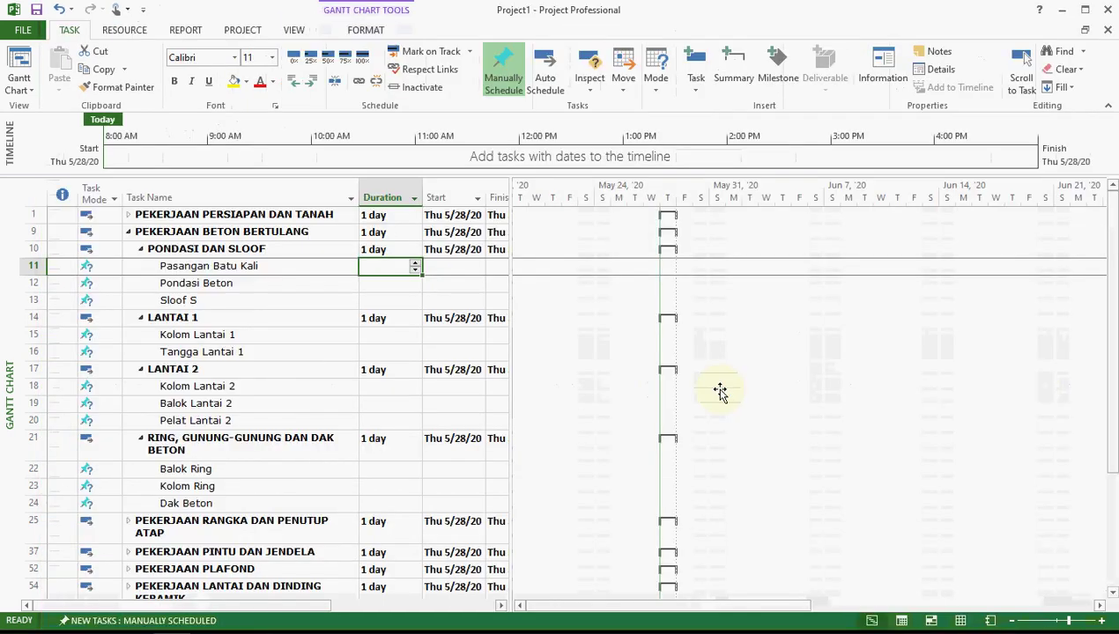
pyautogui.write('14')
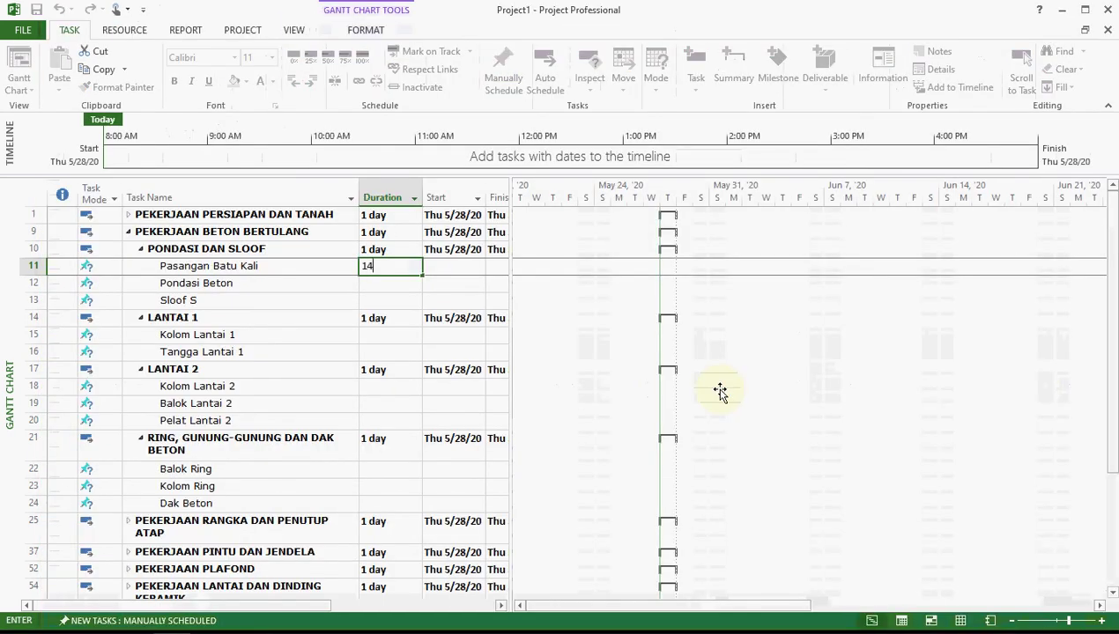
pyautogui.press('Return')
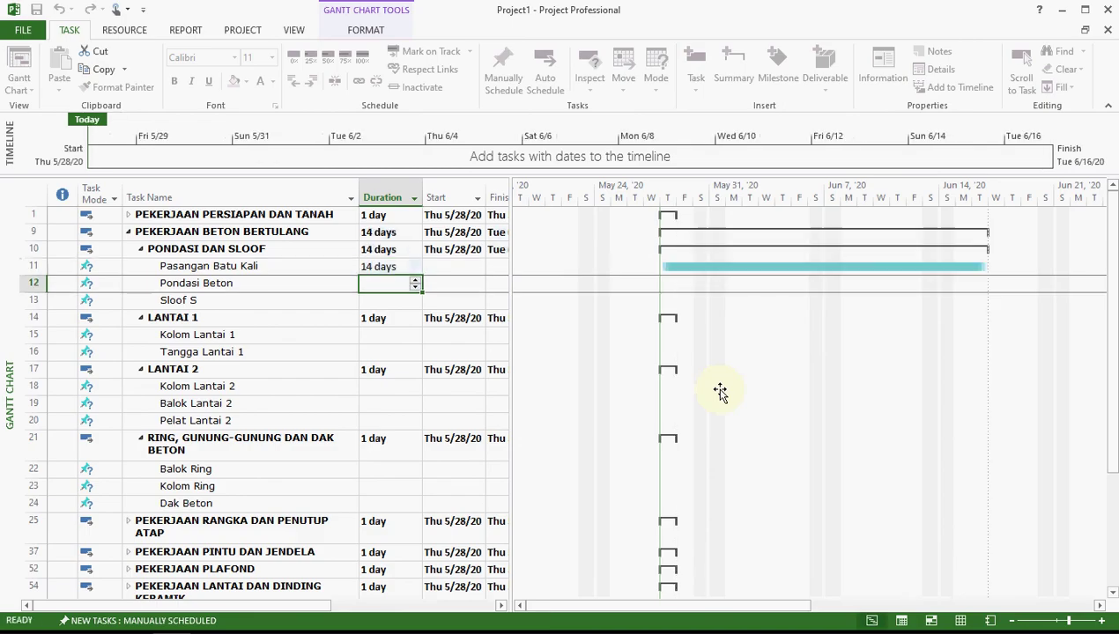
pyautogui.press('Up')
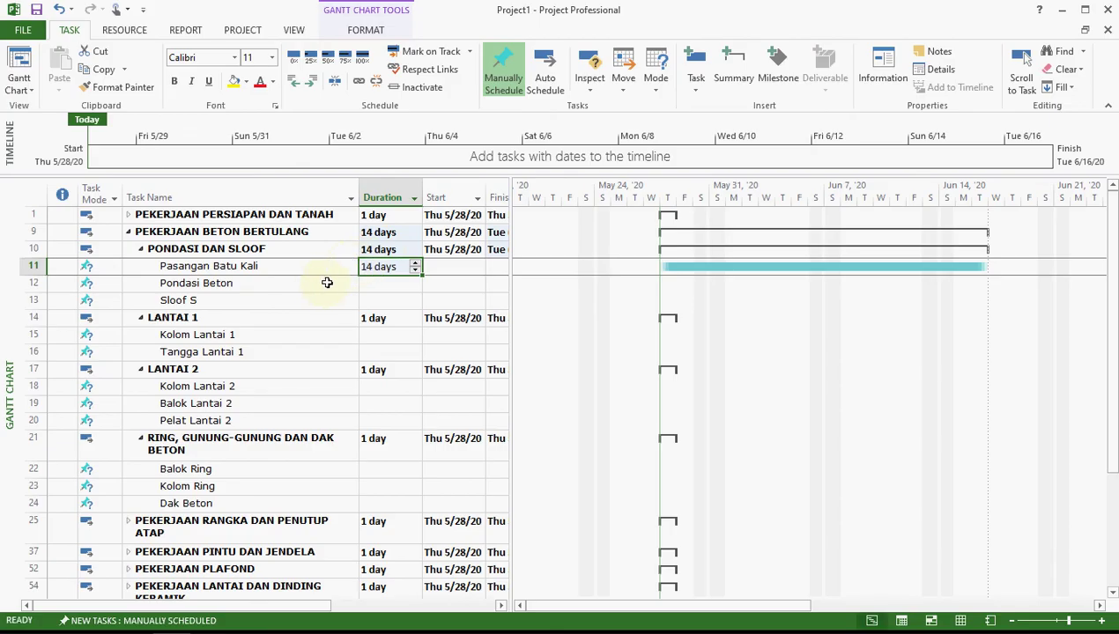
# Switch to Excel and look back over the material requirements table and the work volume list.
pyautogui.hotkey('alt', 'Tab')
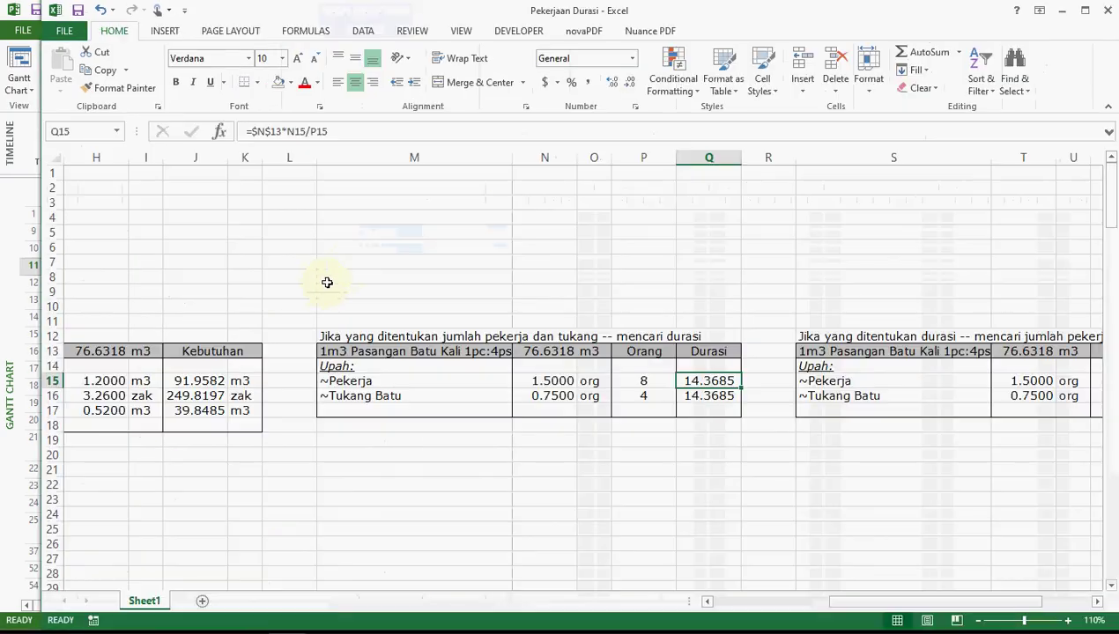
pyautogui.press('Left')
pyautogui.press('Left')
pyautogui.press('Left')
pyautogui.press('Left')
pyautogui.press('Left')
pyautogui.press('Left')
pyautogui.press('Left')
pyautogui.press('Left')
pyautogui.press('Left')
pyautogui.press('Left')
pyautogui.press('Left')
pyautogui.press('Left')
pyautogui.press('Left')
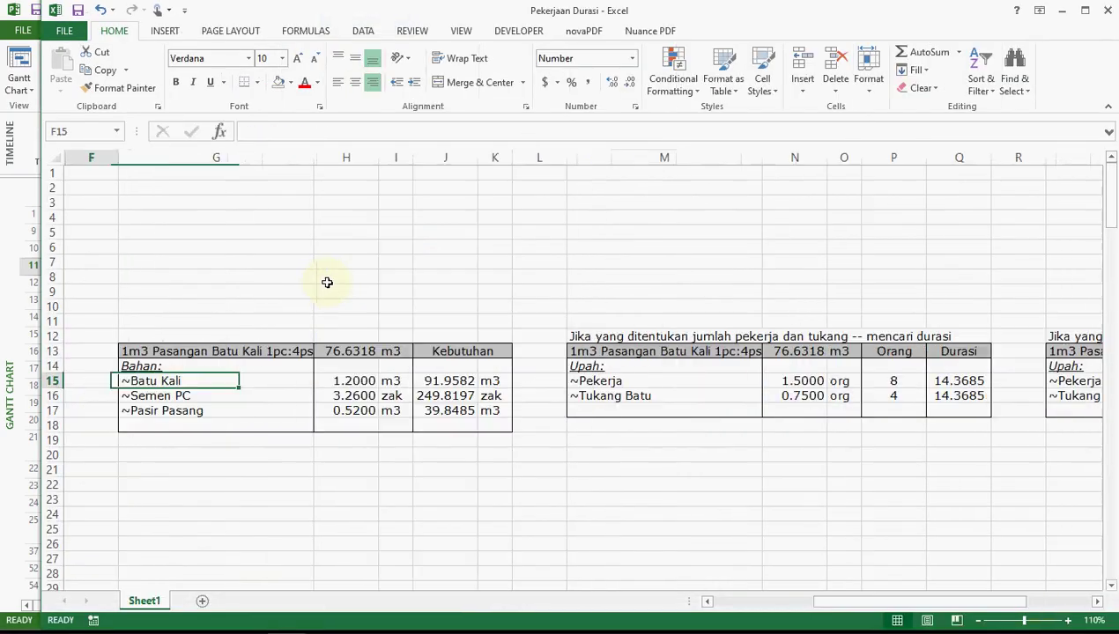
pyautogui.press('Left')
pyautogui.press('Left')
pyautogui.press('Right')
pyautogui.press('Right')
pyautogui.press('Right')
pyautogui.press('Right')
pyautogui.press('Right')
pyautogui.press('Right')
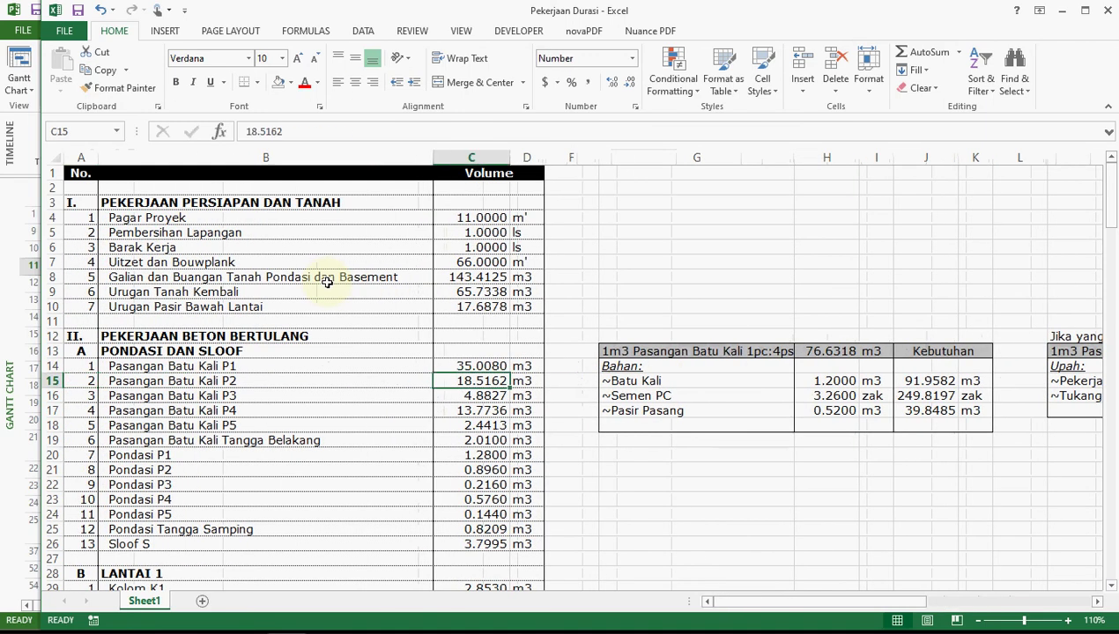
# In the table for finding crew size, swap the last two column headings to Durasi in V13 and Orang in W13.
pyautogui.press('Right')
pyautogui.press('Right')
pyautogui.press('Right')
pyautogui.press('Right')
pyautogui.press('Right')
pyautogui.press('Right')
pyautogui.press('Right')
pyautogui.press('Right')
pyautogui.press('Right')
pyautogui.press('Right')
pyautogui.press('Right')
pyautogui.press('Right')
pyautogui.press('Right')
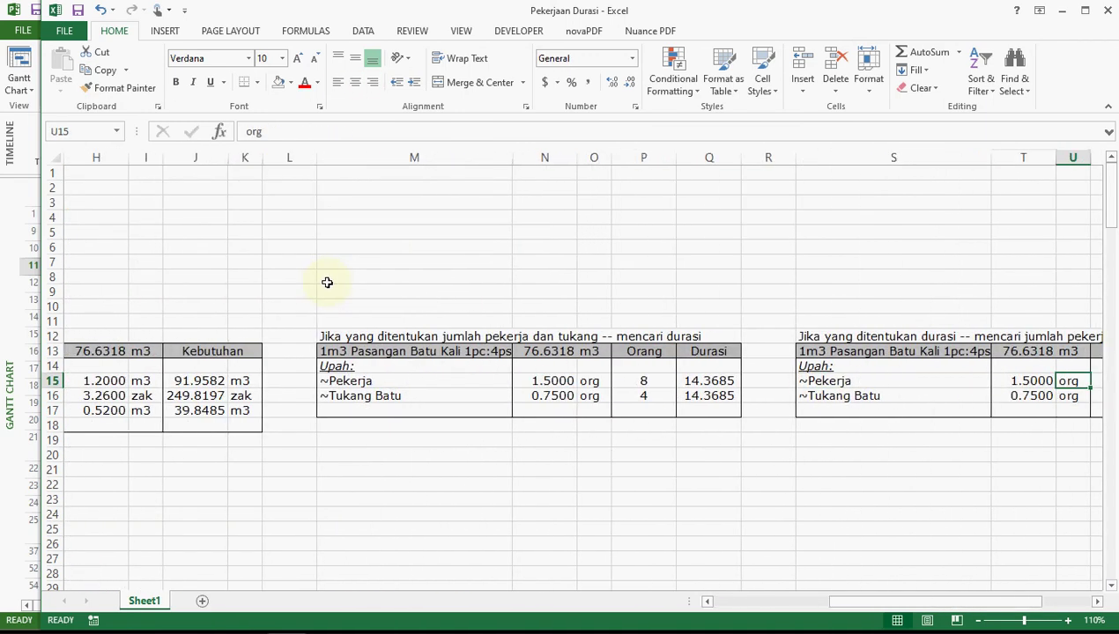
pyautogui.press('Right')
pyautogui.press('Right')
pyautogui.press('Right')
pyautogui.press('Left')
pyautogui.press('Left')
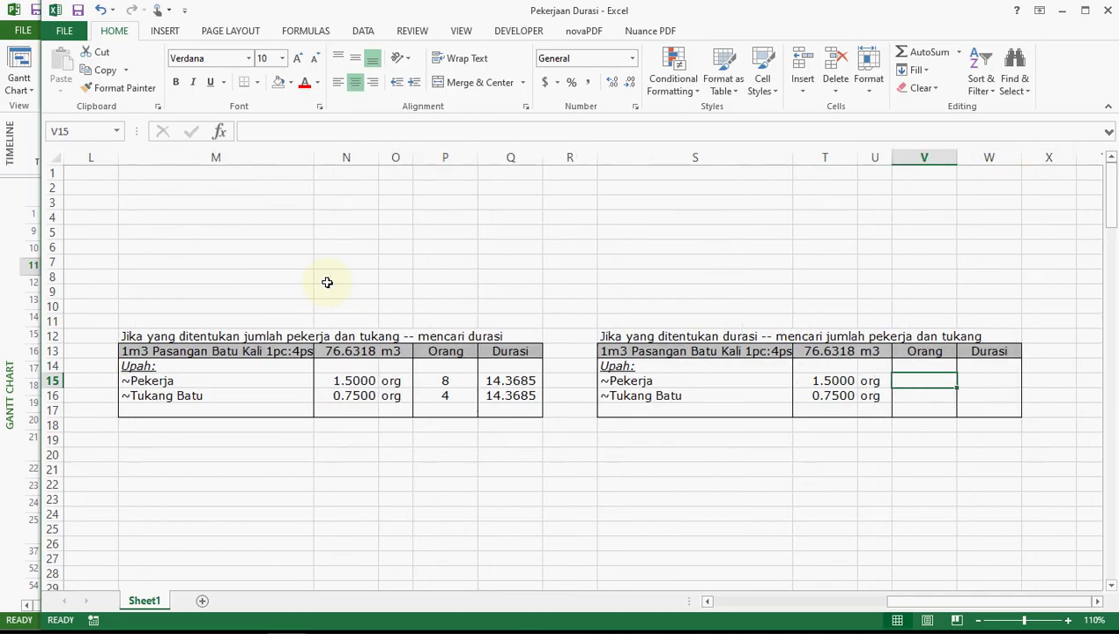
pyautogui.press('Up')
pyautogui.press('Up')
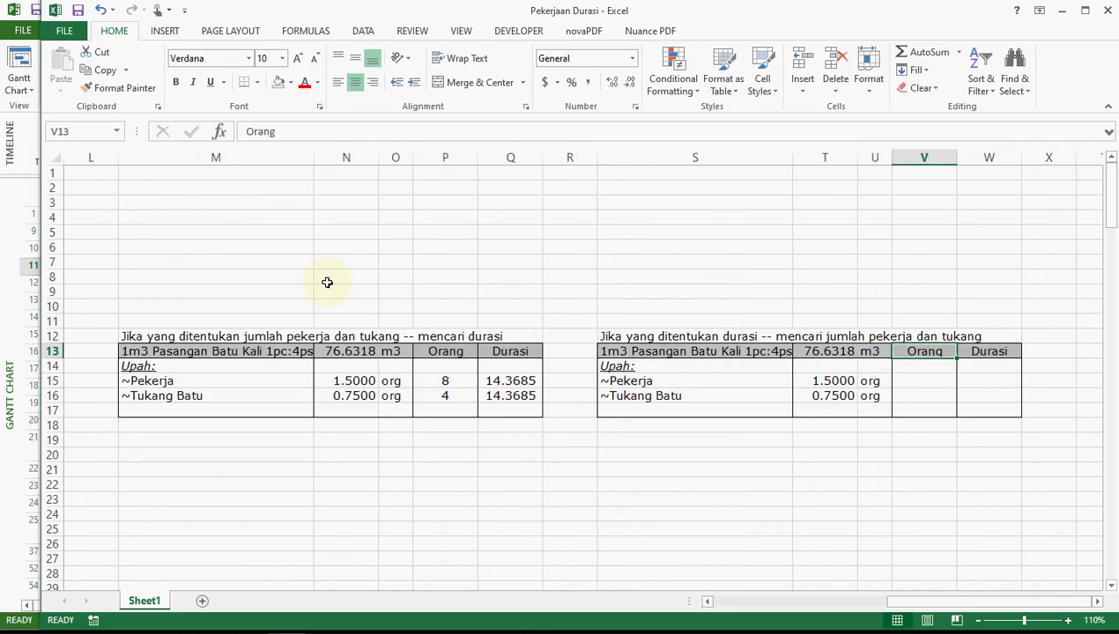
pyautogui.write('Durasi')
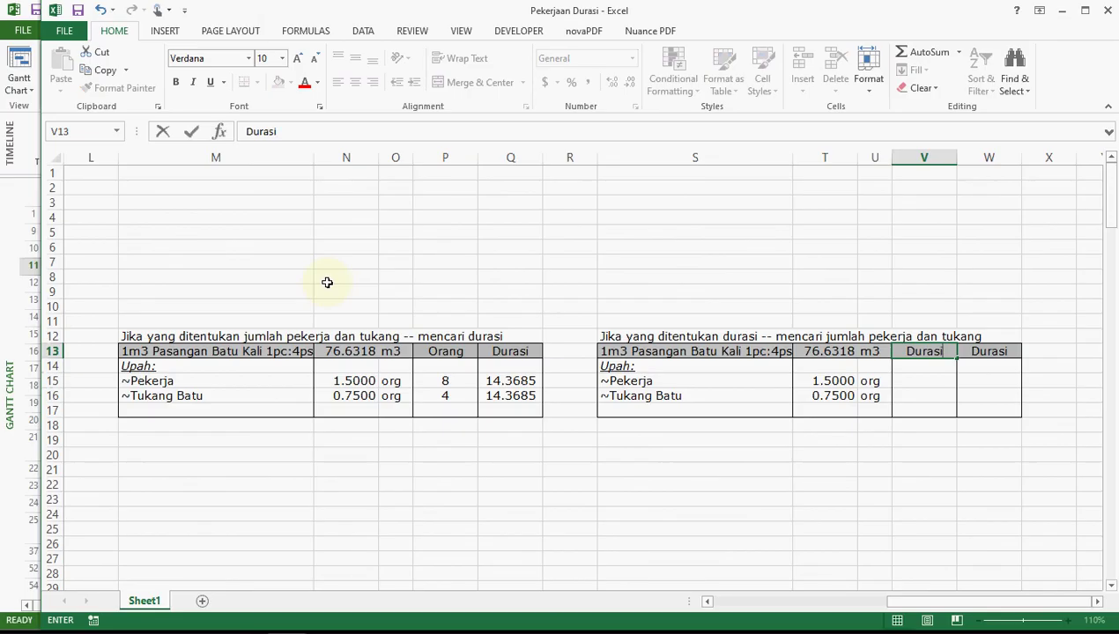
pyautogui.press('Tab')
pyautogui.write('Orang')
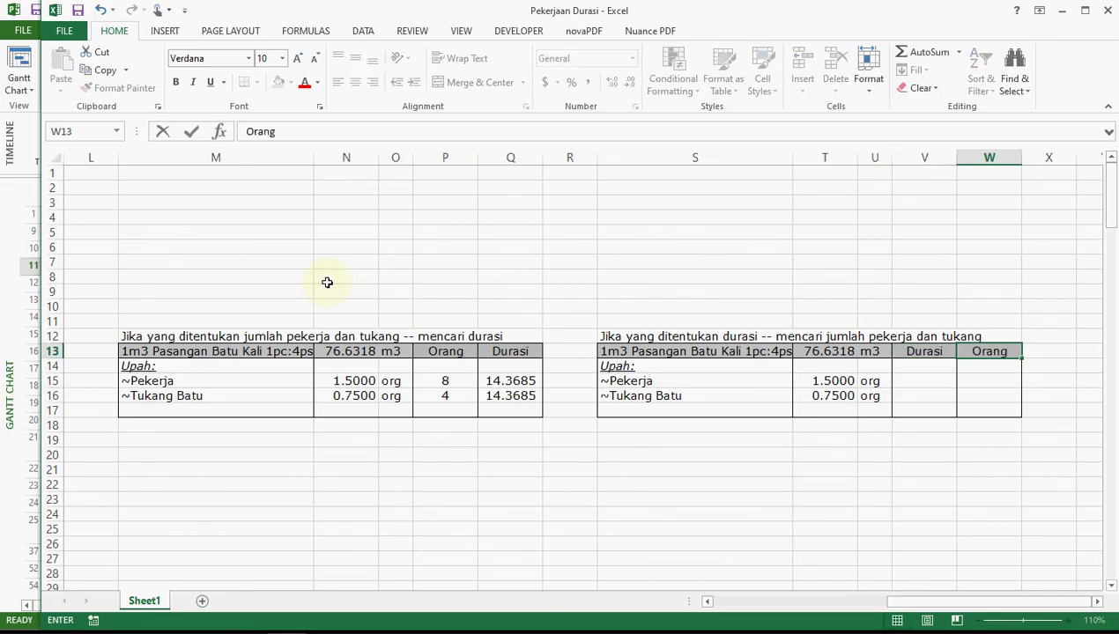
pyautogui.press('Return')
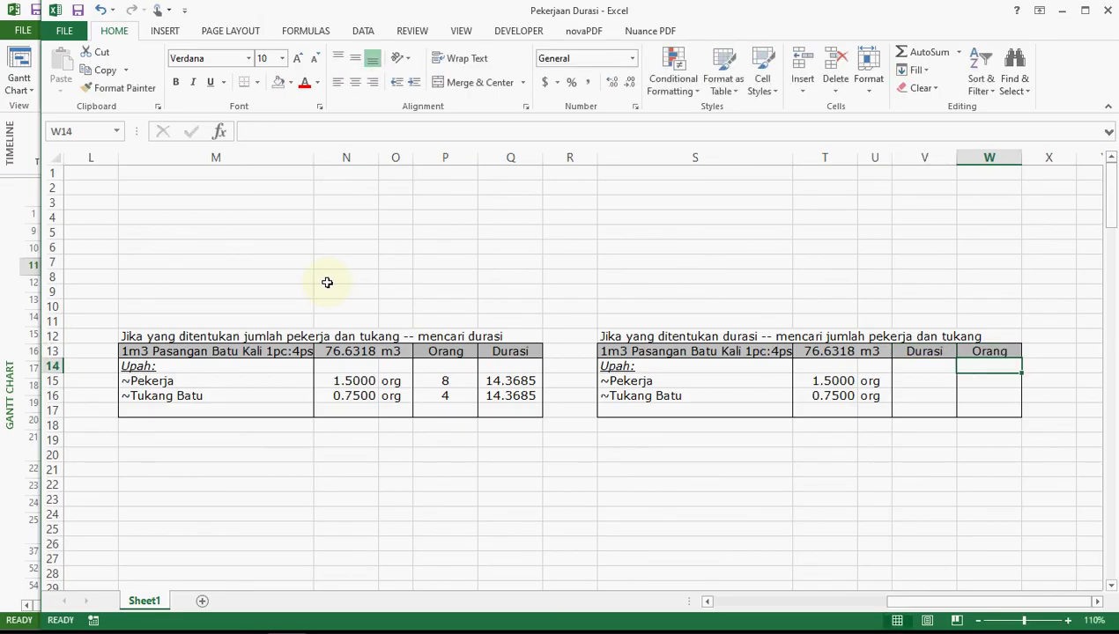
# Enter a Durasi of 14 for both Pekerja in V15 and Tukang Batu in V16.
pyautogui.press('Return')
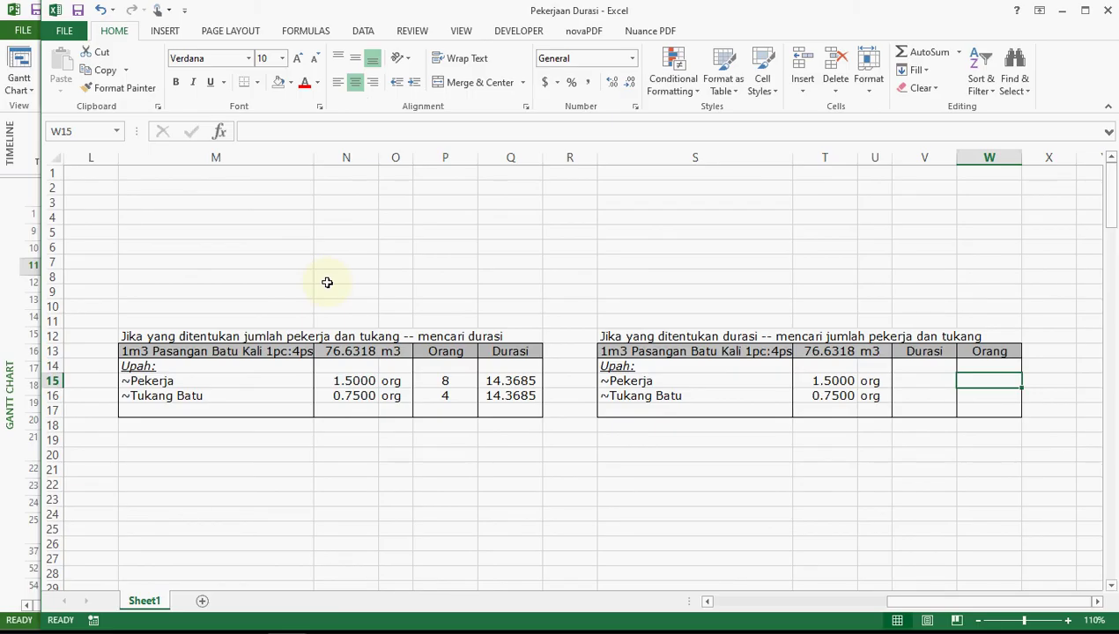
pyautogui.press('Left')
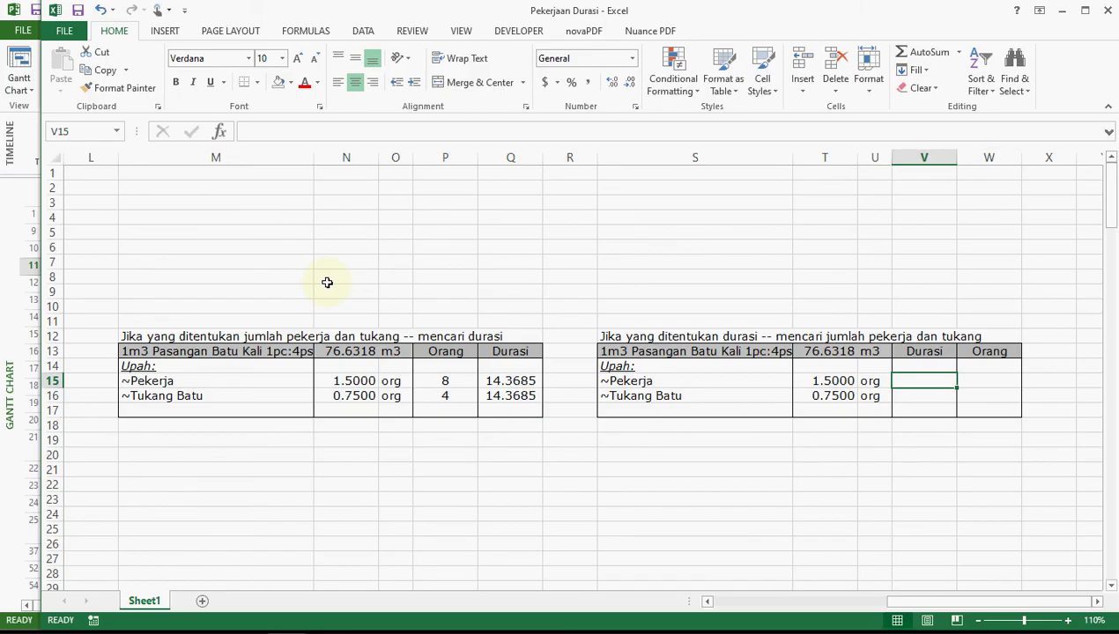
pyautogui.write('14')
pyautogui.press('Return')
pyautogui.write('14')
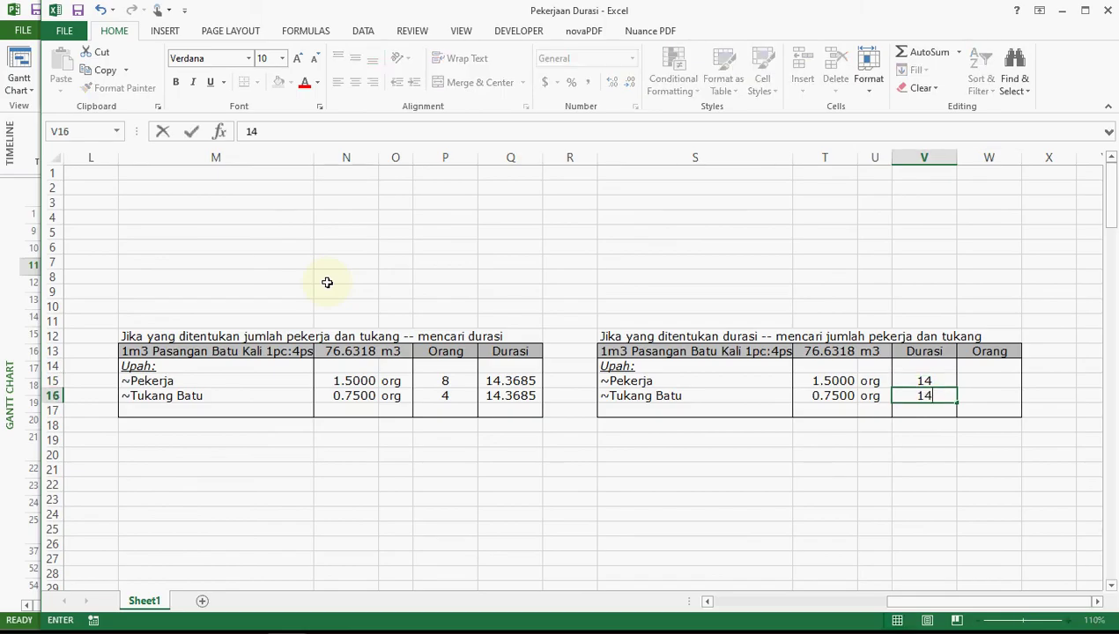
pyautogui.press('Up')
# Calculate the required number of Pekerja in W15 with the formula =$T$13*T15/V15, keeping the volume reference absolute.
pyautogui.press('Right')
pyautogui.write('=')
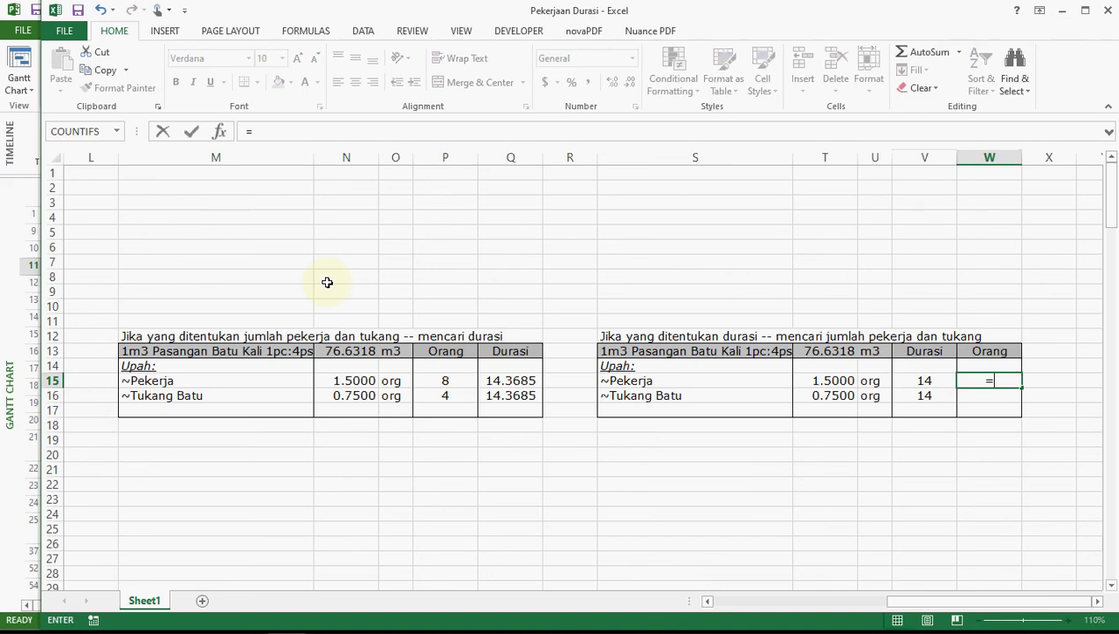
pyautogui.press('Up')
pyautogui.press('Up')
pyautogui.press('Left')
pyautogui.press('Left')
pyautogui.press('Left')
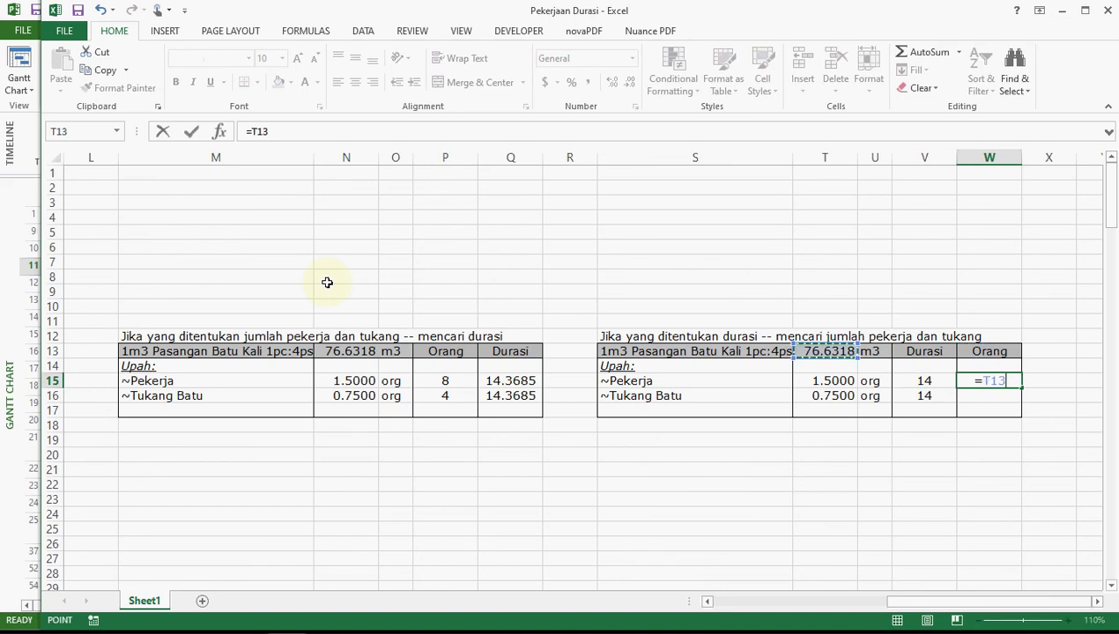
pyautogui.press('F4')
pyautogui.write('*')
pyautogui.press('Left')
pyautogui.press('Left')
pyautogui.press('Left')
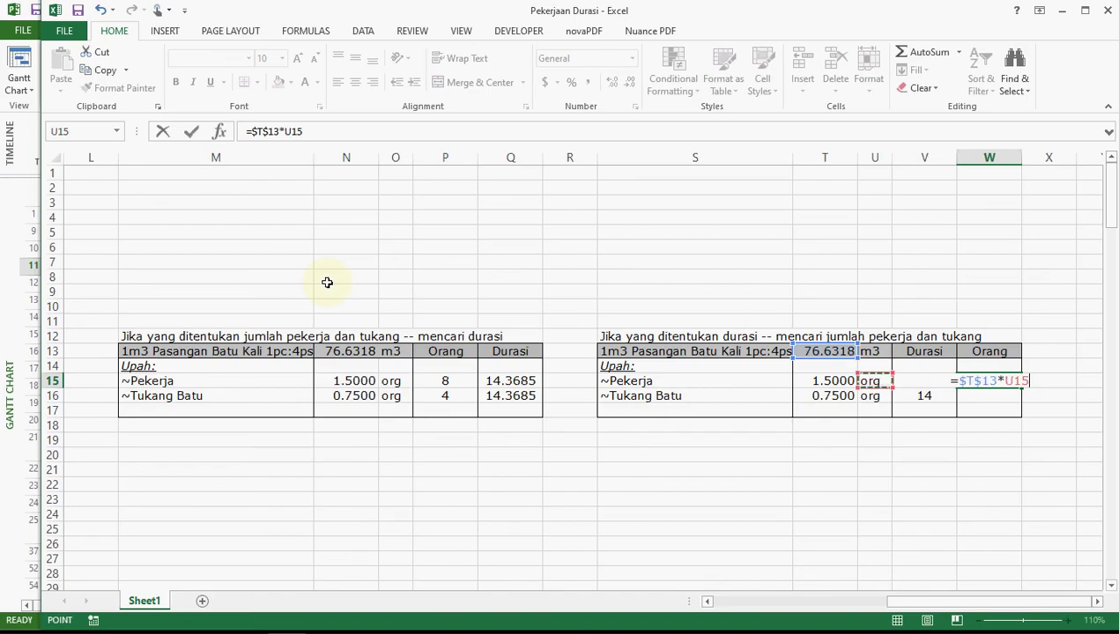
pyautogui.write('/')
pyautogui.press('Left')
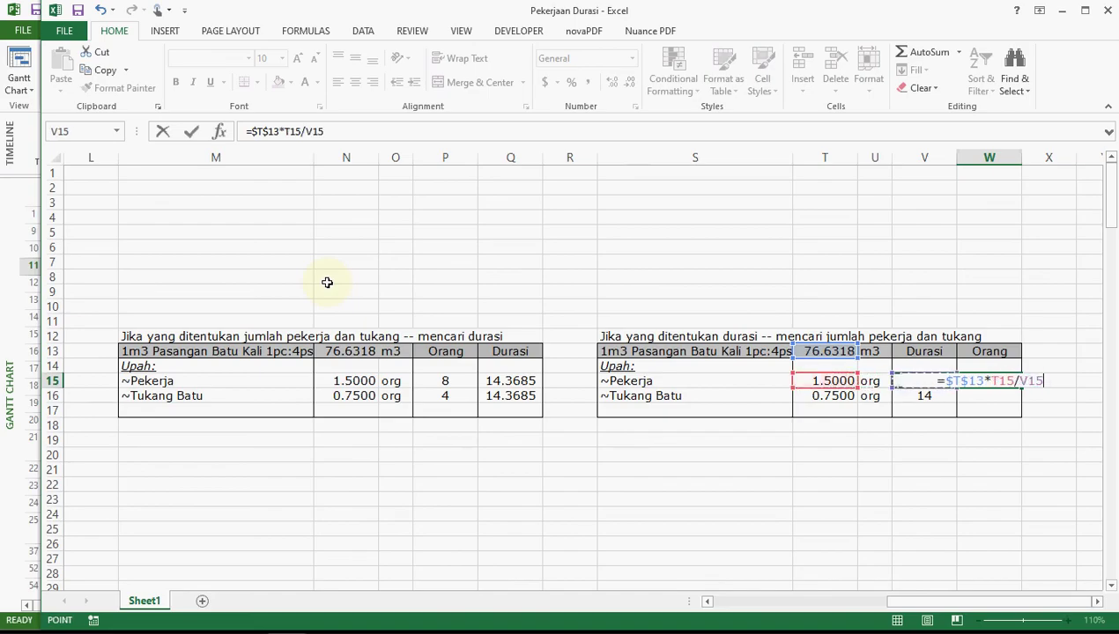
pyautogui.press('Return')
# Copy the Pekerja crew-size formula from W15 to W16 for Tukang Batu.
pyautogui.press('Up')
pyautogui.hotkey('ctrl', 'c')
pyautogui.press('Down')
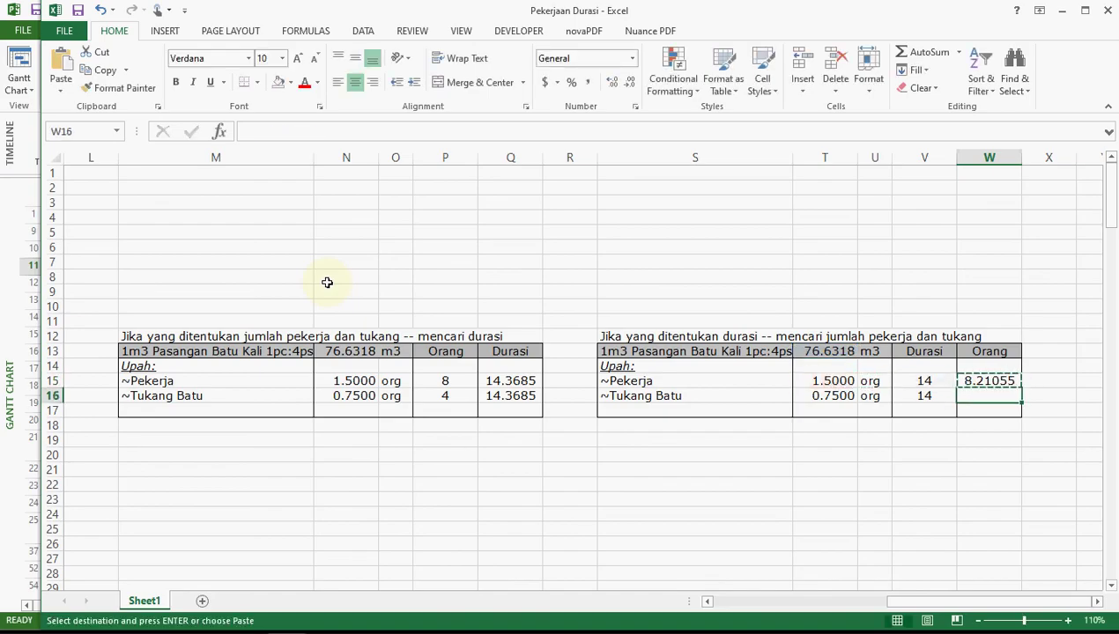
pyautogui.hotkey('ctrl', 'v')
pyautogui.press('Escape')
pyautogui.press('Up')
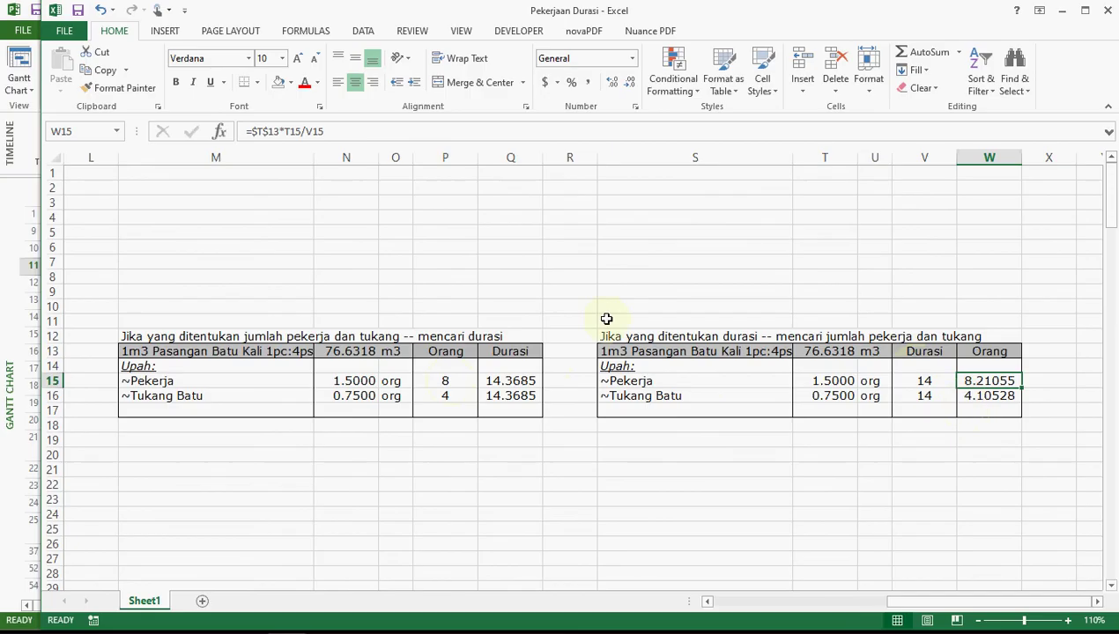
# Switch back to the Microsoft Project schedule.
pyautogui.click(20, 305)
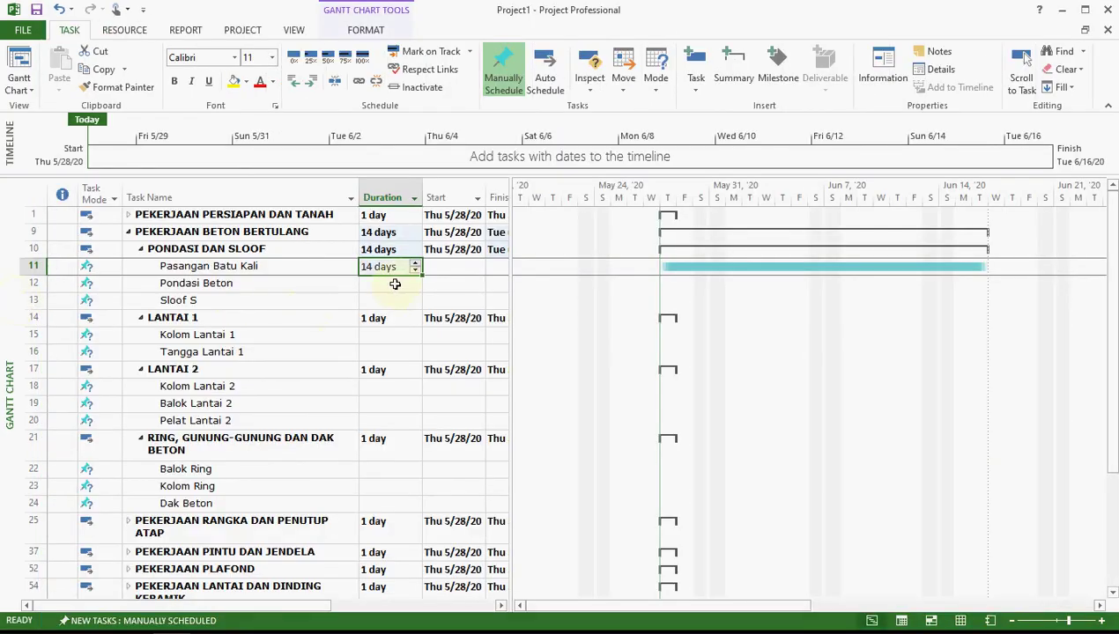